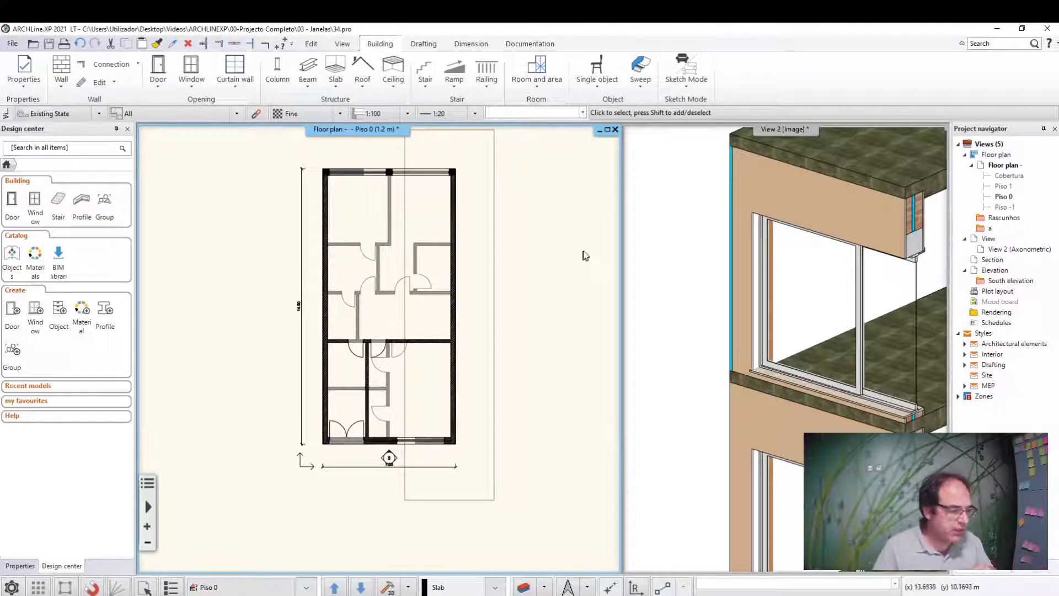
Step: Step the plan level from Piso -1 up to Piso 1 (4.2 m)
click(357, 588)
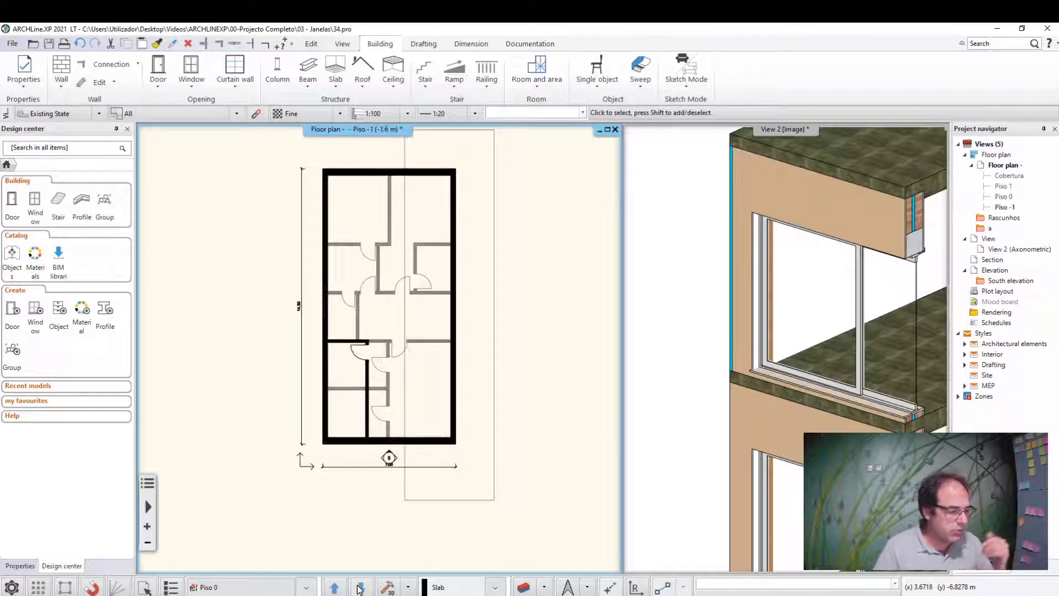
click(335, 588)
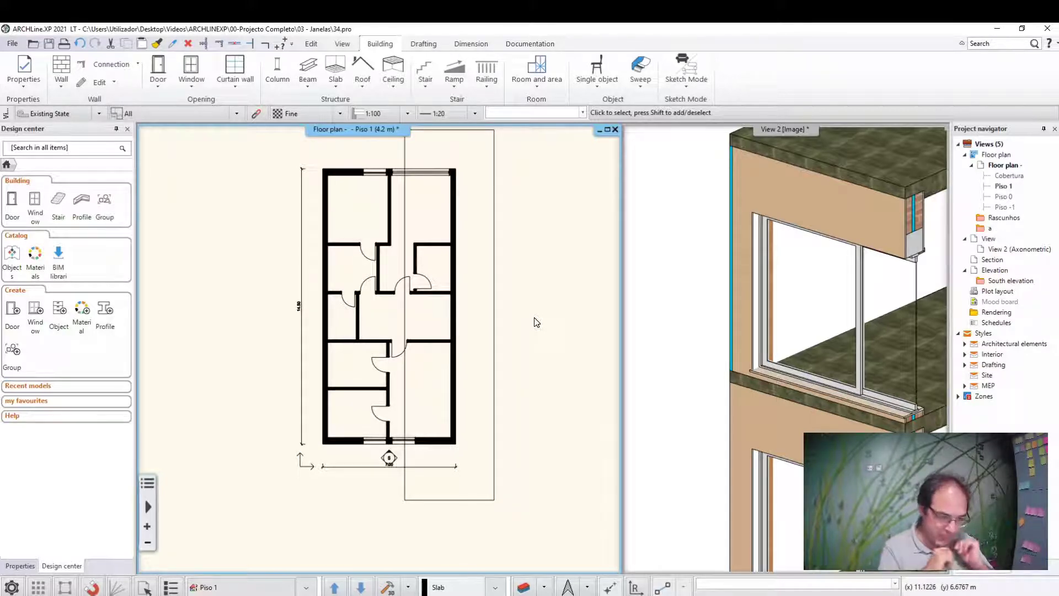
Step: Zoom out the 3D view to show the whole cut-away building
click(657, 318)
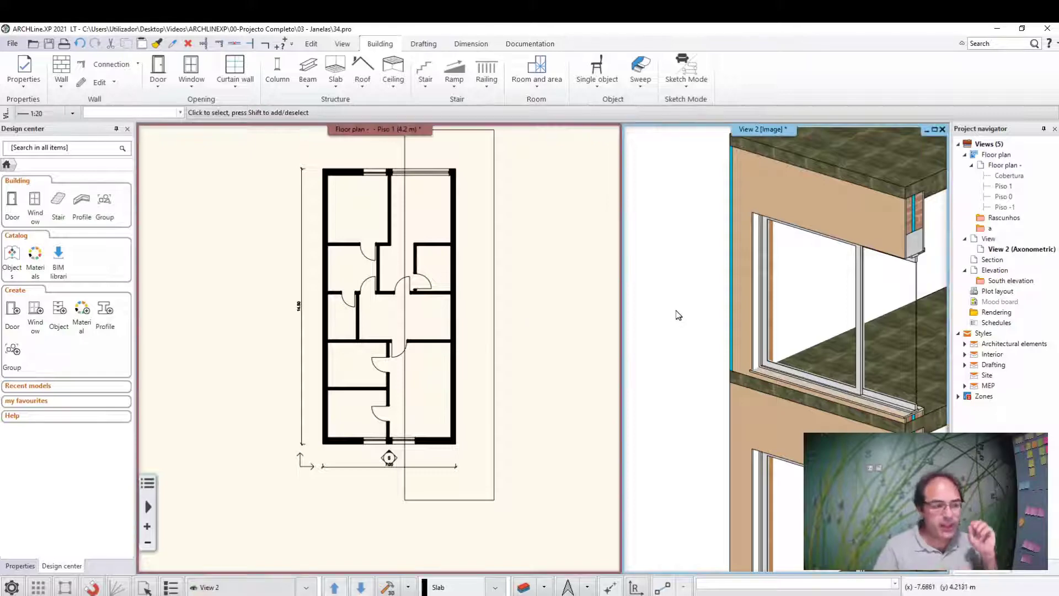
click(530, 355)
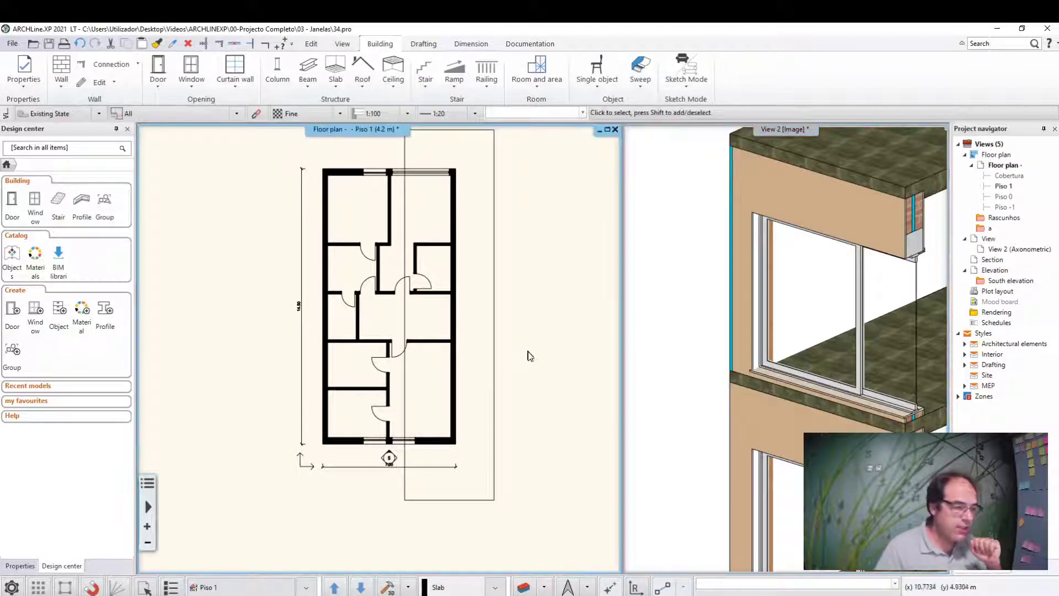
scroll(517, 383, down, 2)
scroll(502, 411, up, 1)
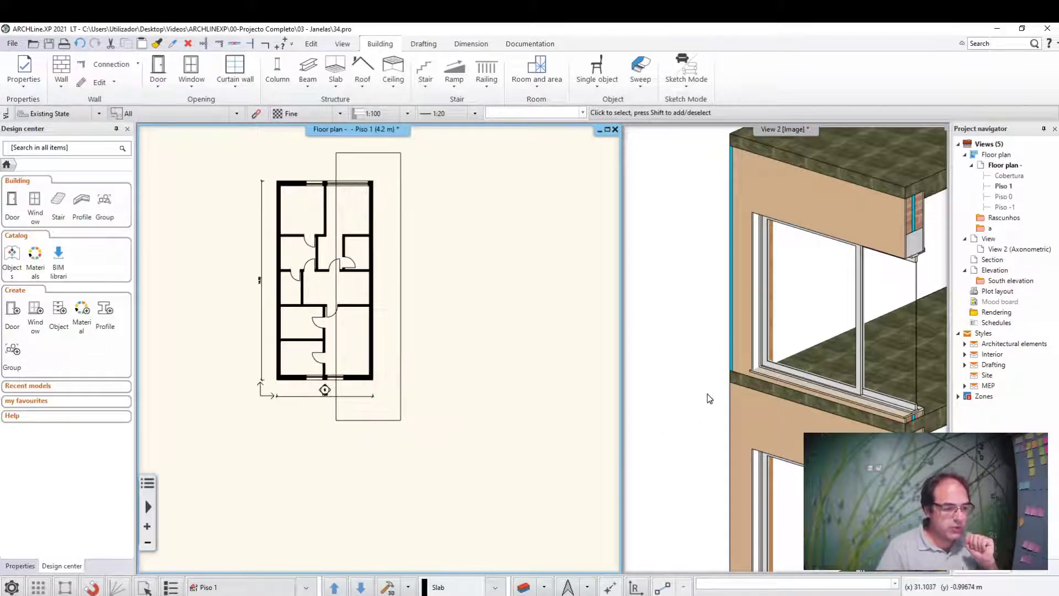
scroll(707, 394, down, 3)
scroll(658, 466, down, 2)
scroll(657, 465, down, 1)
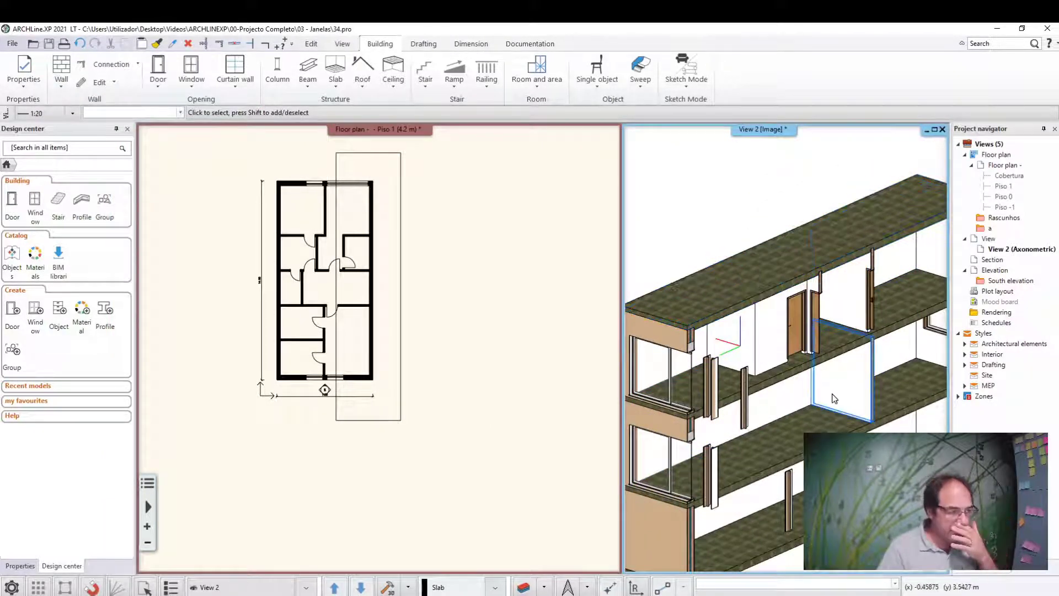
scroll(828, 399, down, 1)
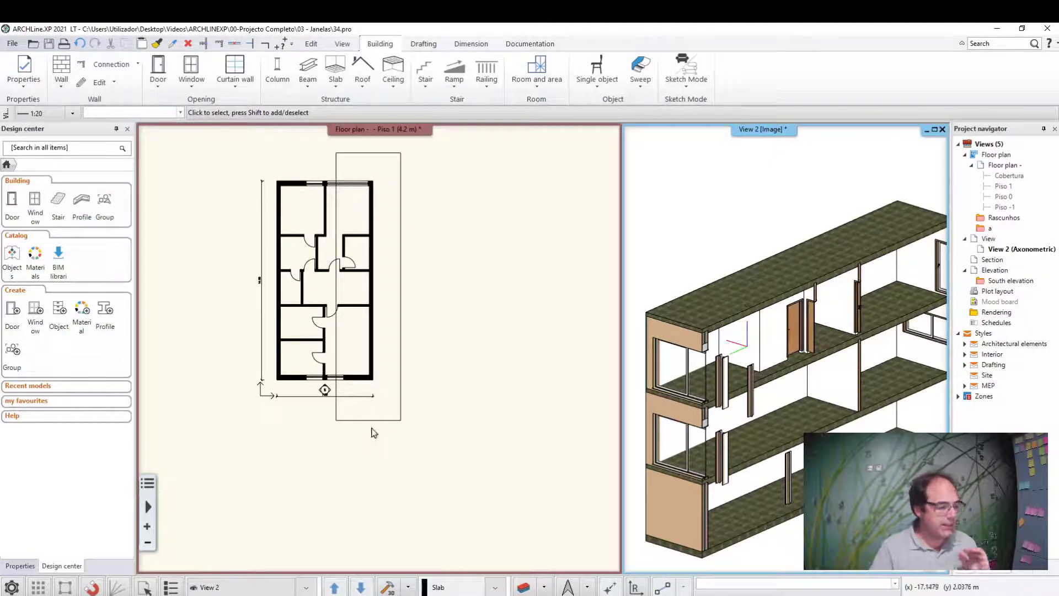
Step: Zoom the Piso 1 plan in on the south wall and centre the facade
click(371, 430)
scroll(331, 420, up, 2)
scroll(386, 397, up, 2)
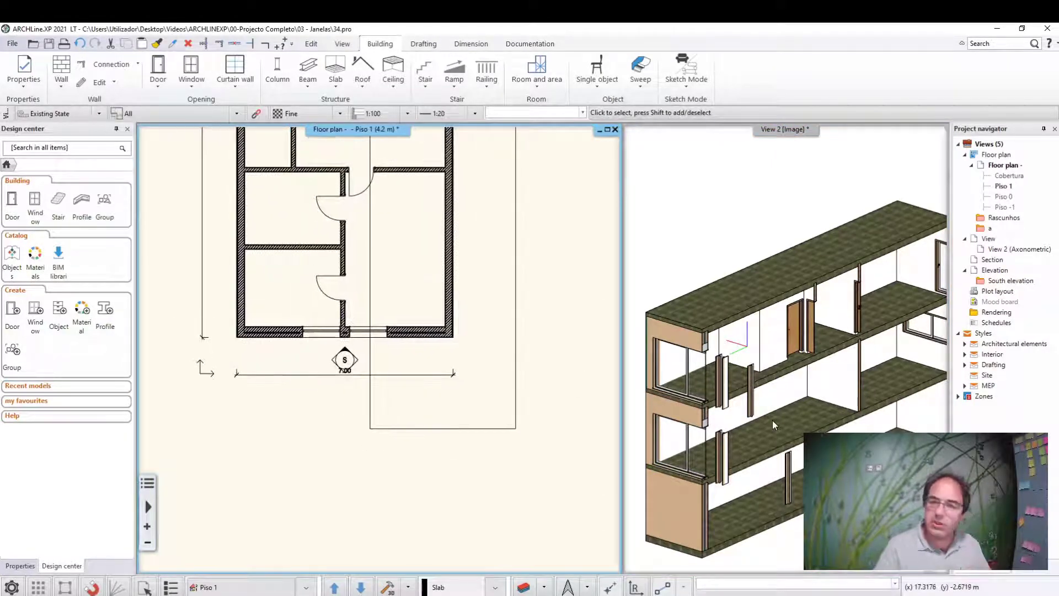
scroll(390, 438, up, 1)
scroll(312, 276, up, 1)
scroll(295, 273, up, 1)
scroll(296, 280, up, 1)
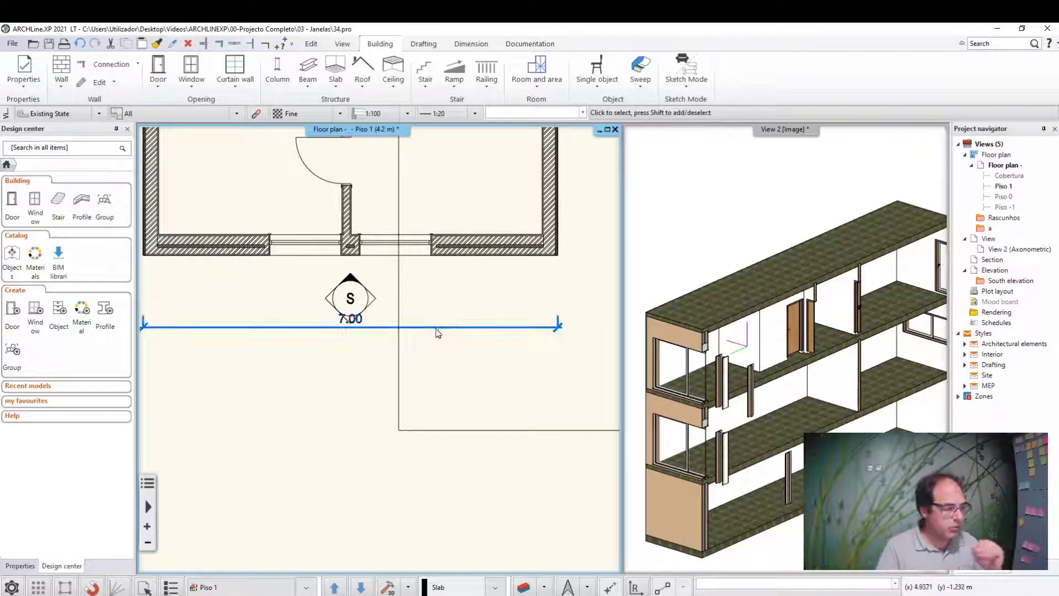
scroll(331, 288, up, 1)
middle_drag(399, 331, 374, 331)
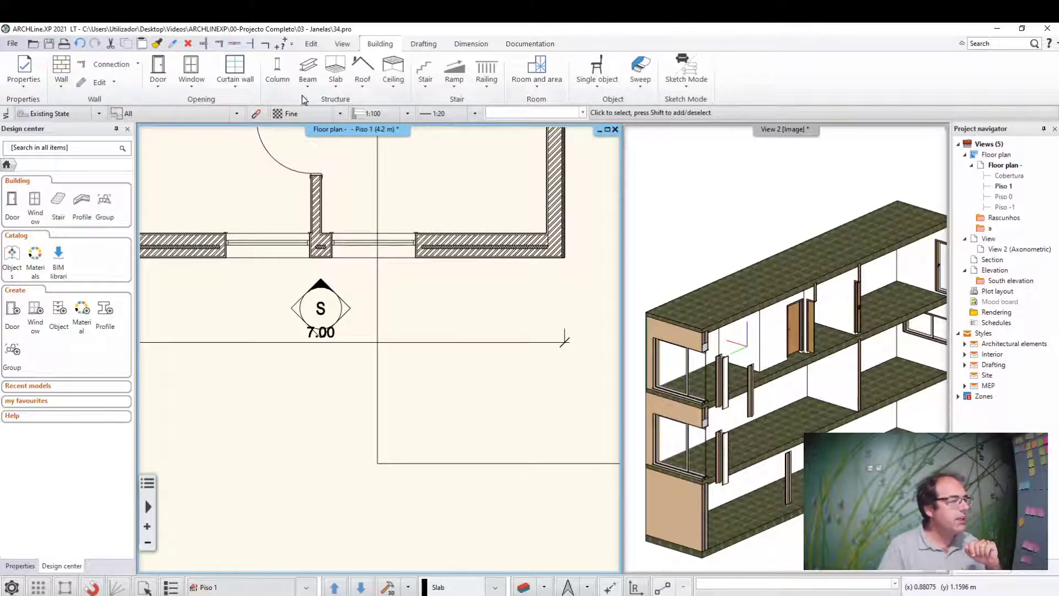
Step: Start sketching a slab outline along the south wall, then abandon it unfinished
click(335, 69)
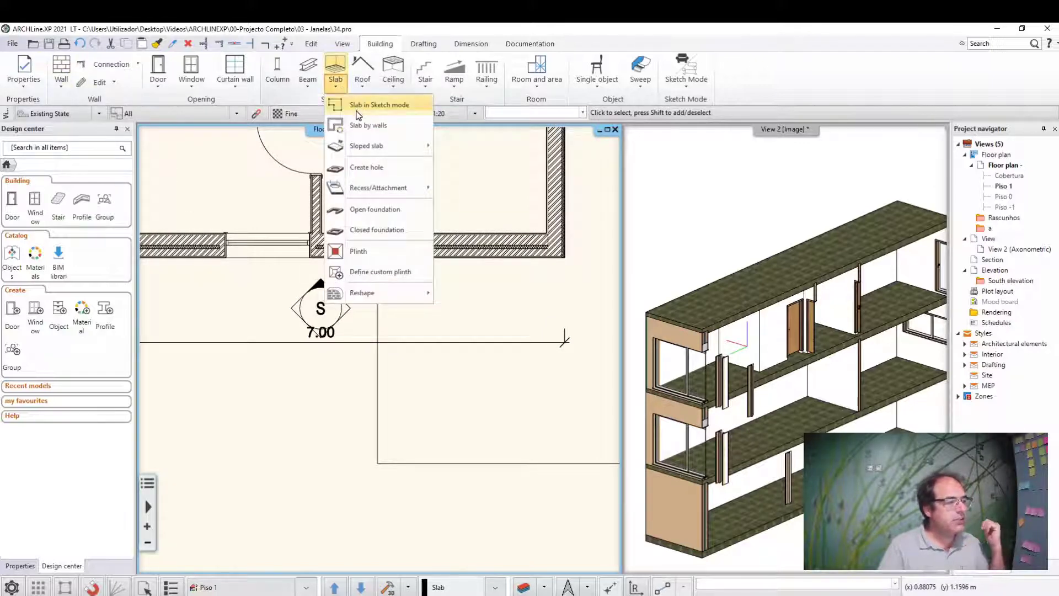
click(358, 107)
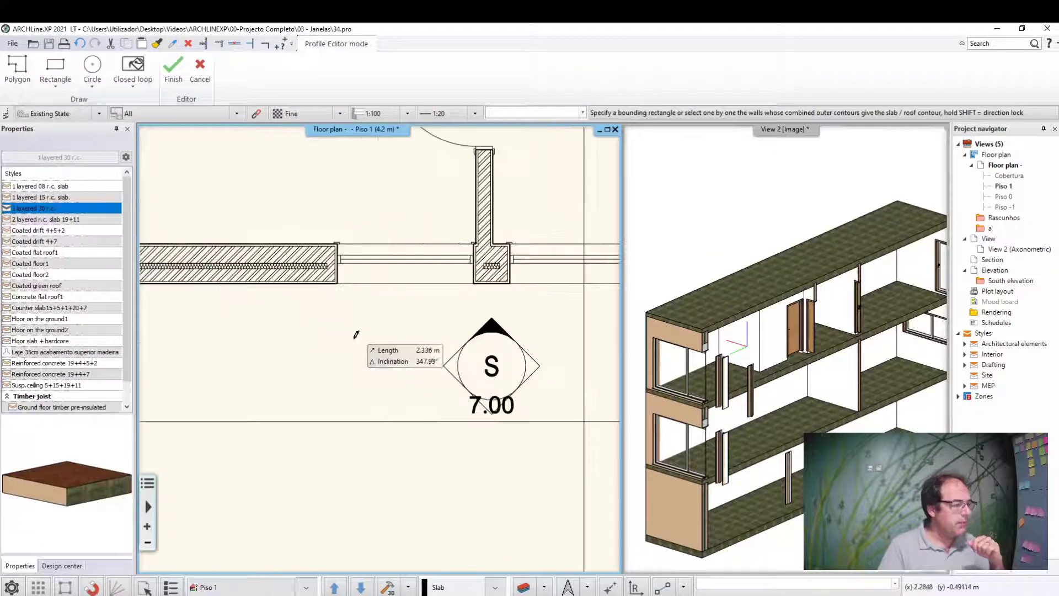
scroll(356, 335, up, 1)
click(355, 269)
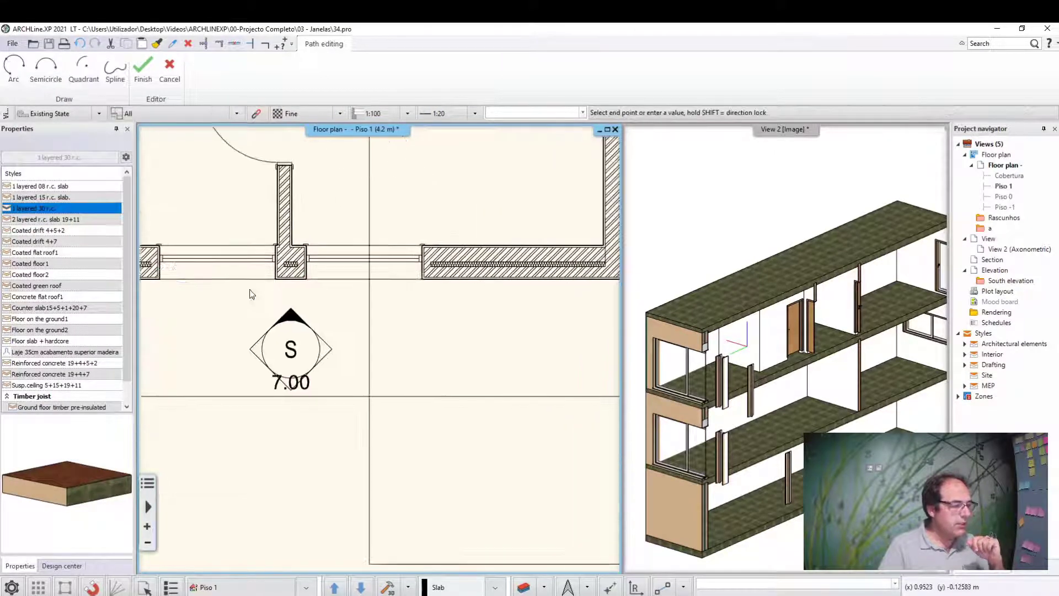
scroll(373, 347, down, 1)
click(558, 298)
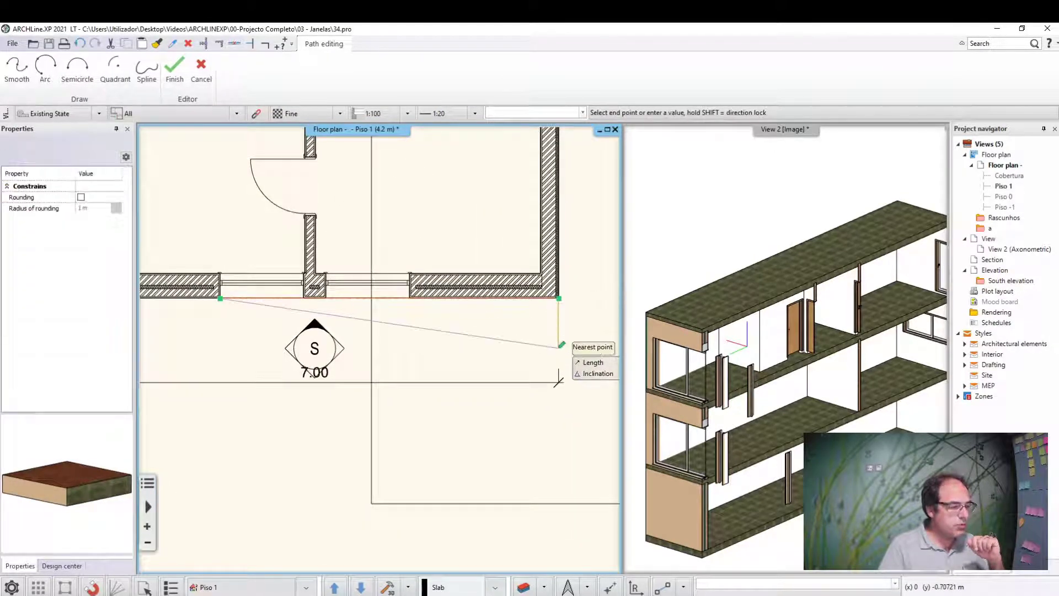
text(1,2)
key(Return)
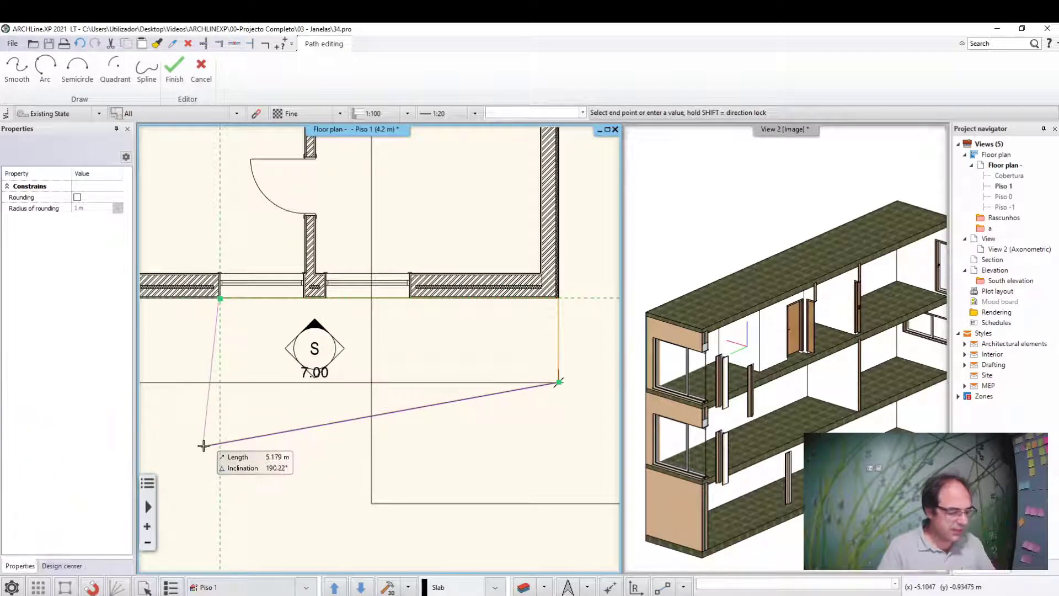
key(Return)
Step: Reposition the 7.00 dimension line lower with Move dimension, then deselect it
click(304, 384)
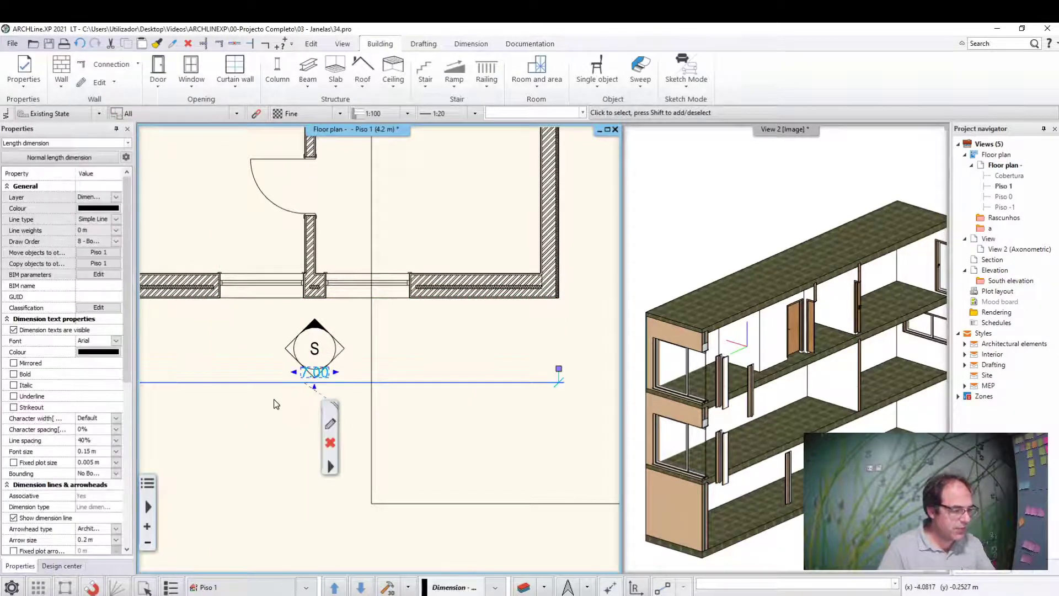
scroll(298, 392, down, 1)
click(239, 376)
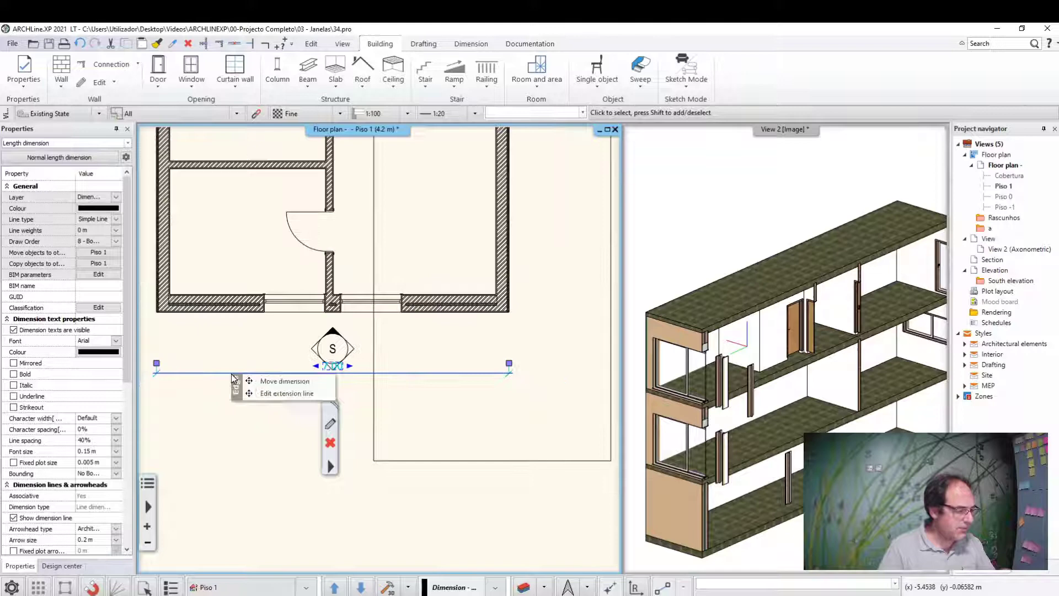
click(265, 381)
click(241, 414)
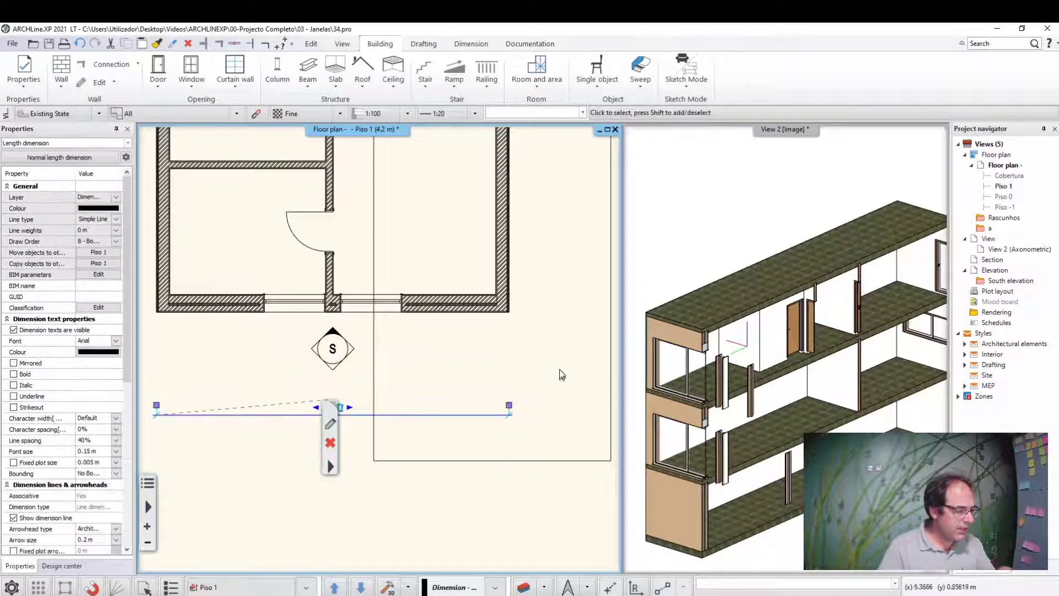
key(Escape)
scroll(264, 390, up, 2)
Step: Sketch a rectangular slab from both south wall corners out to two corners below, closing it
middle_drag(264, 390, 165, 441)
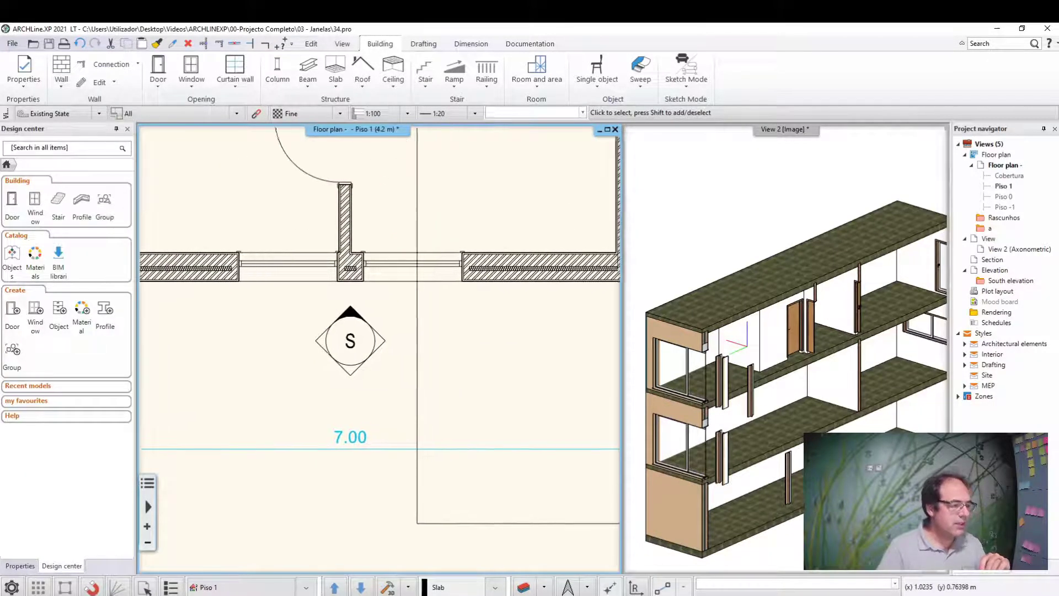
click(335, 77)
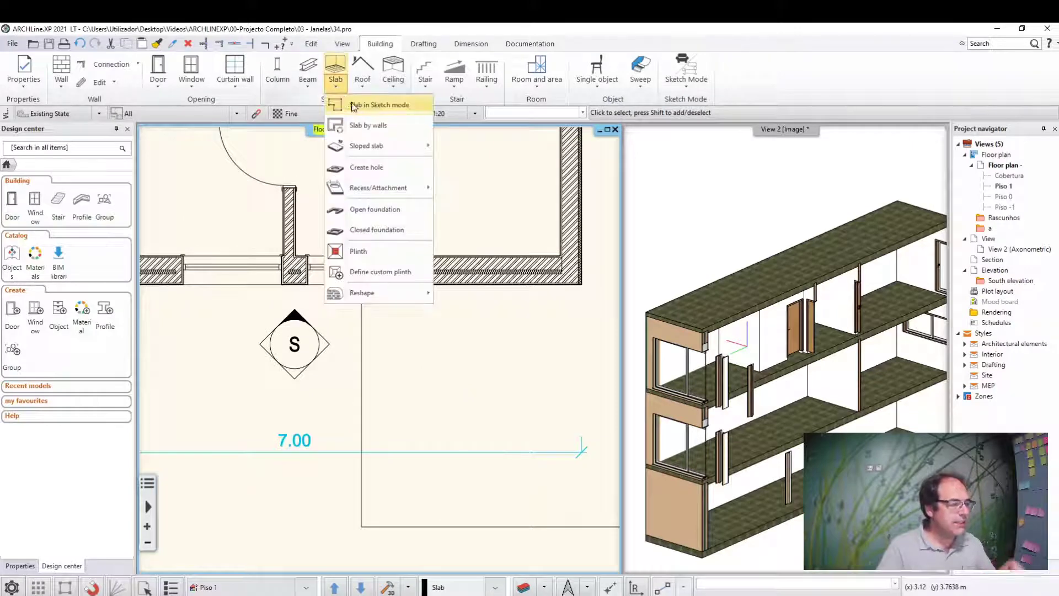
click(356, 105)
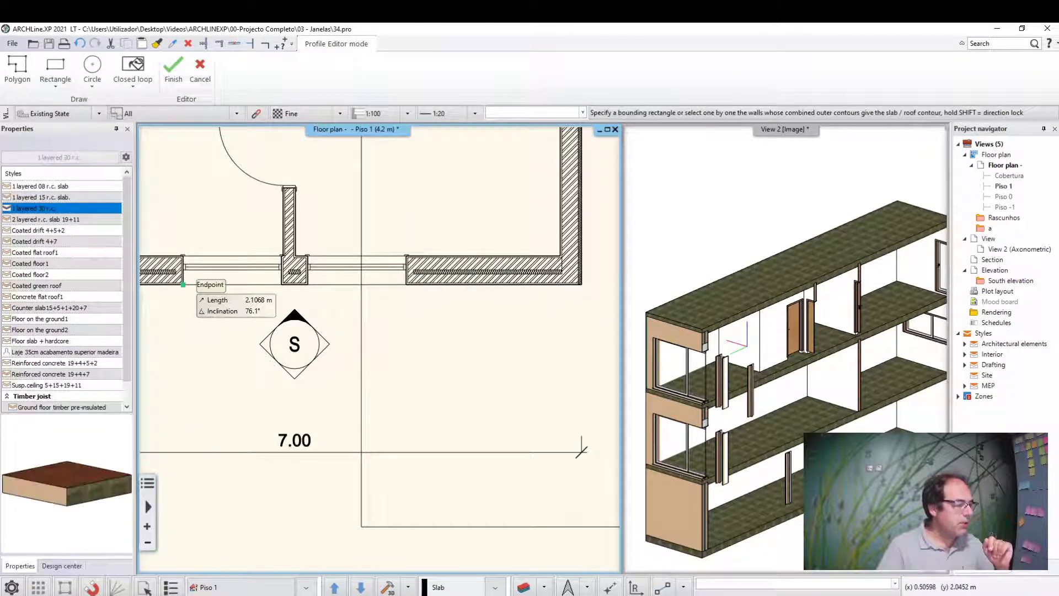
click(182, 285)
click(582, 285)
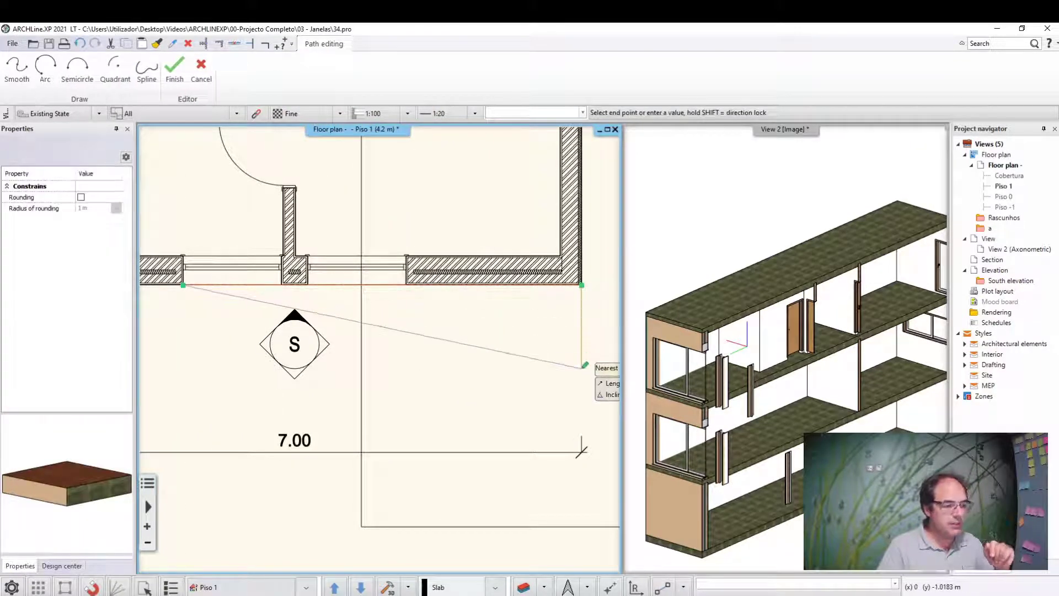
click(582, 383)
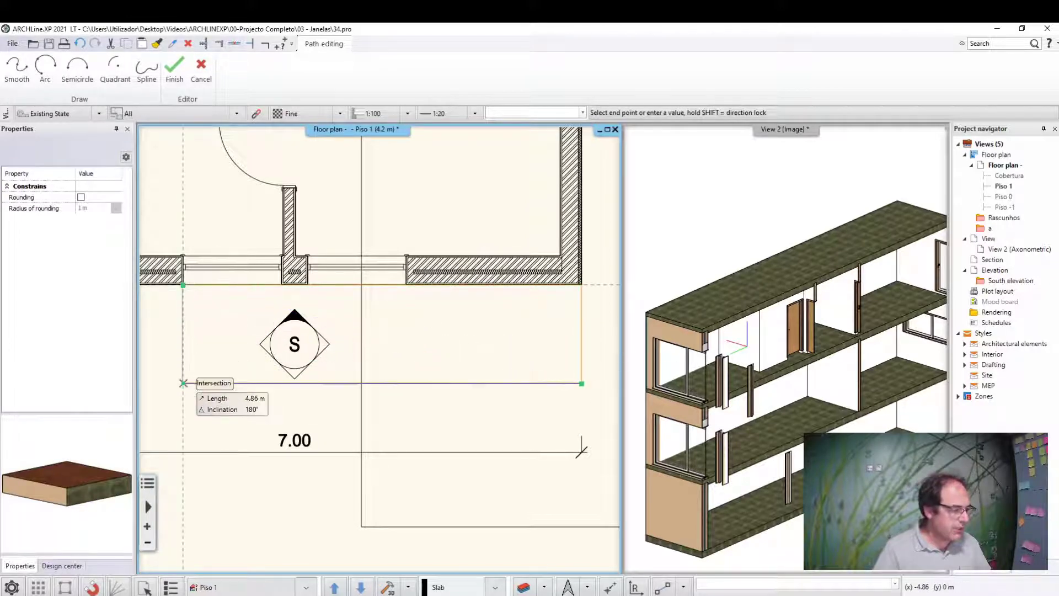
click(183, 383)
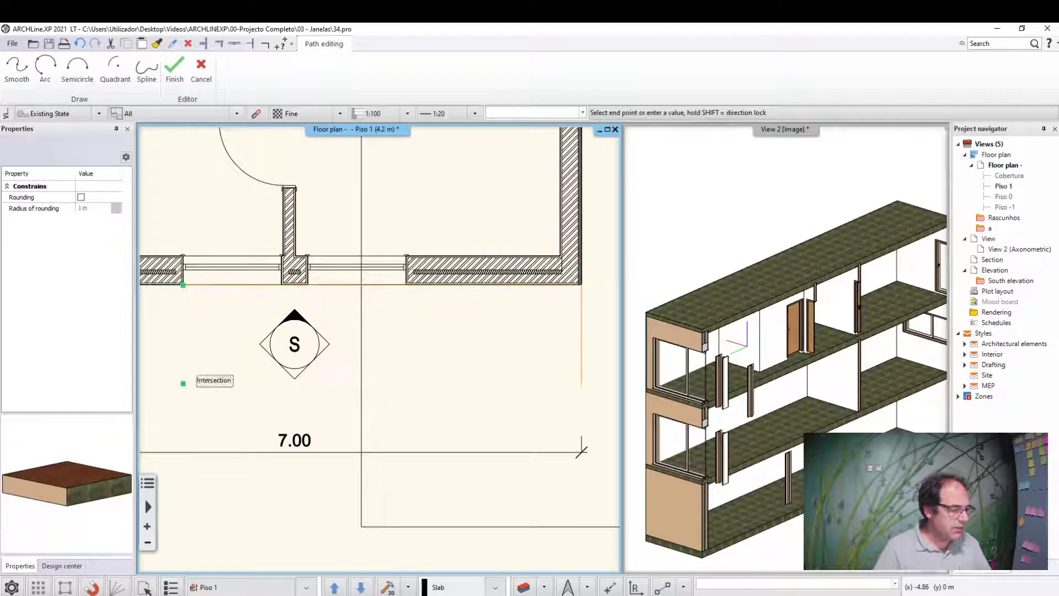
click(183, 285)
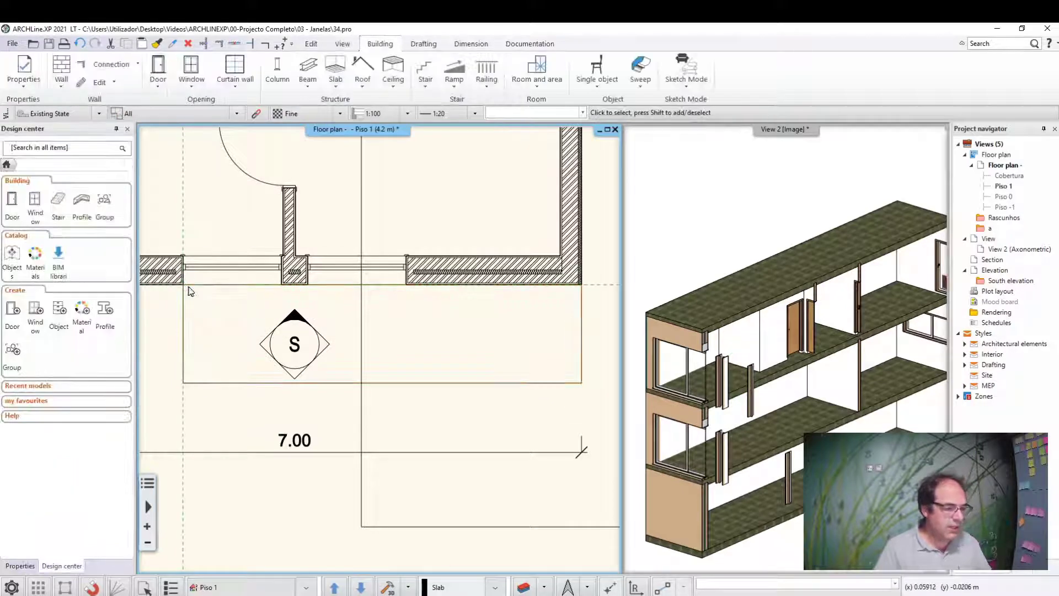
scroll(386, 359, down, 2)
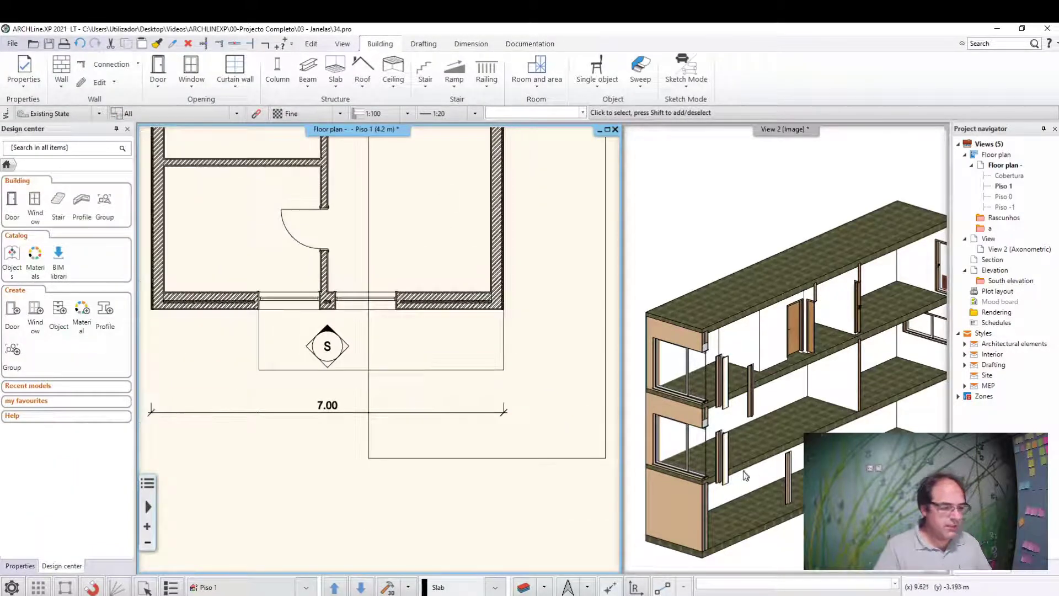
Step: Orbit the 3D view to see the new balcony and select the main floor slab
scroll(516, 401, down, 1)
click(453, 427)
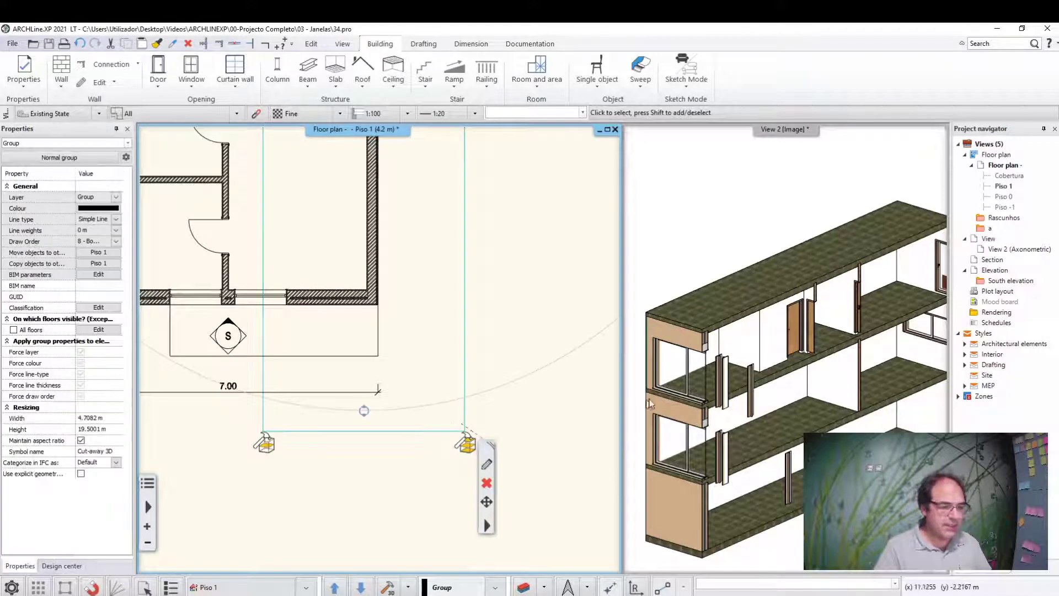
click(751, 469)
scroll(709, 435, up, 3)
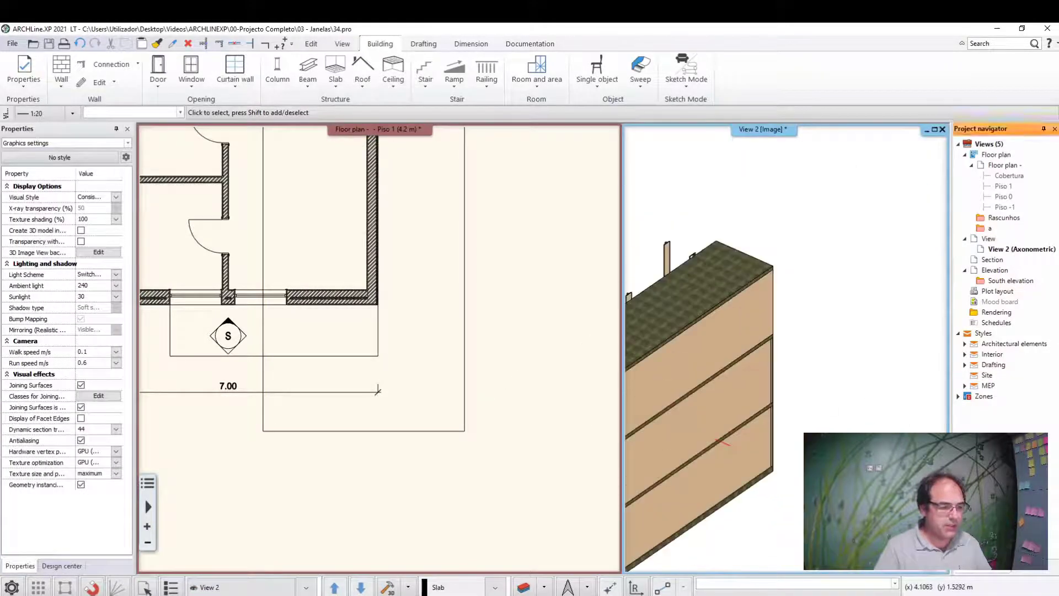
mouse_move(757, 415)
middle_down()
mouse_move(702, 396)
mouse_move(703, 342)
mouse_move(726, 331)
mouse_move(786, 346)
middle_up()
scroll(702, 343, up, 5)
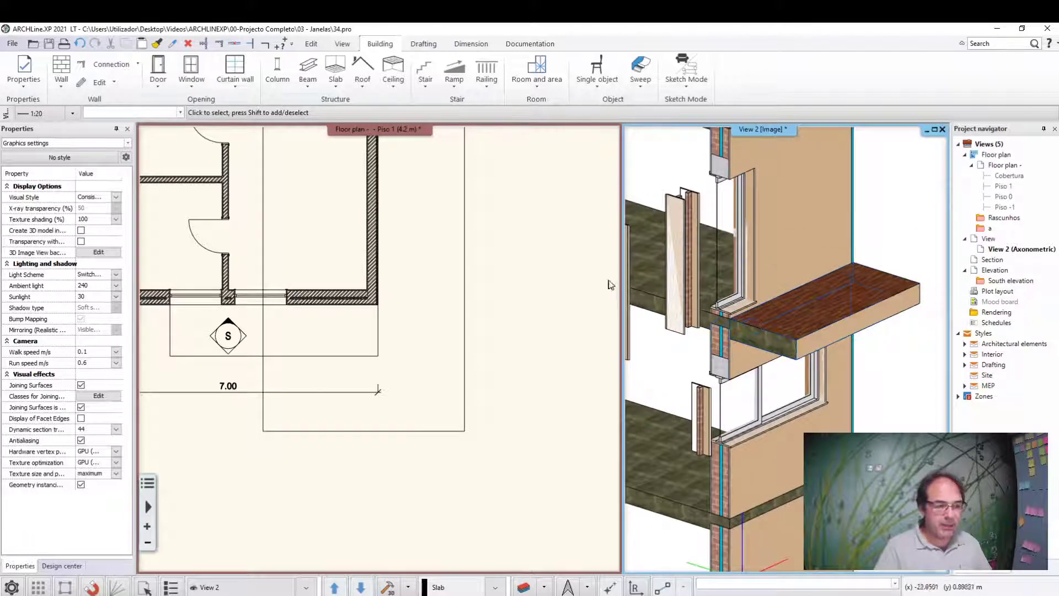
middle_drag(733, 324, 645, 287)
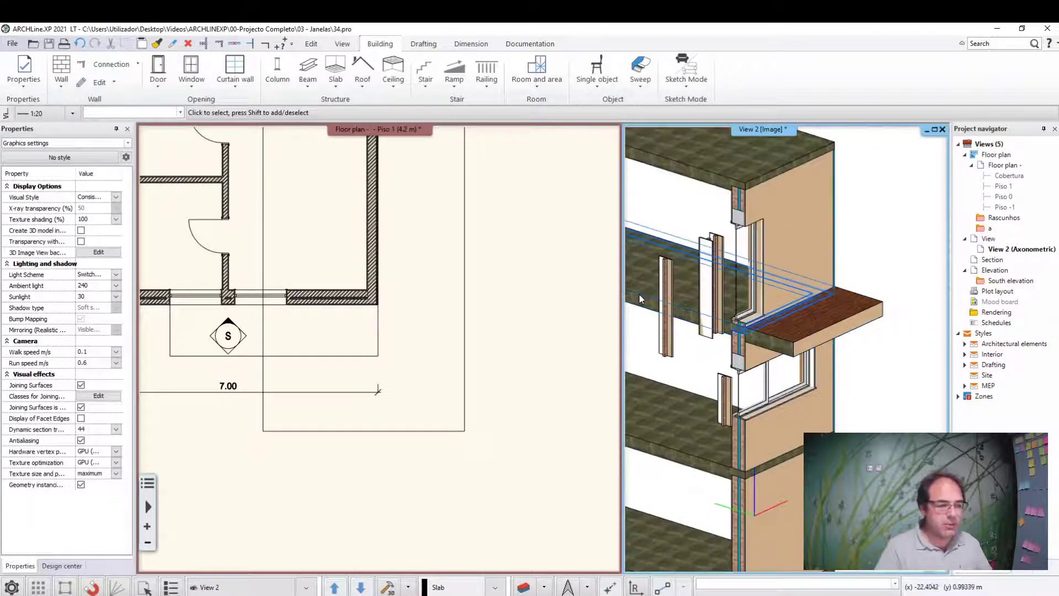
click(639, 299)
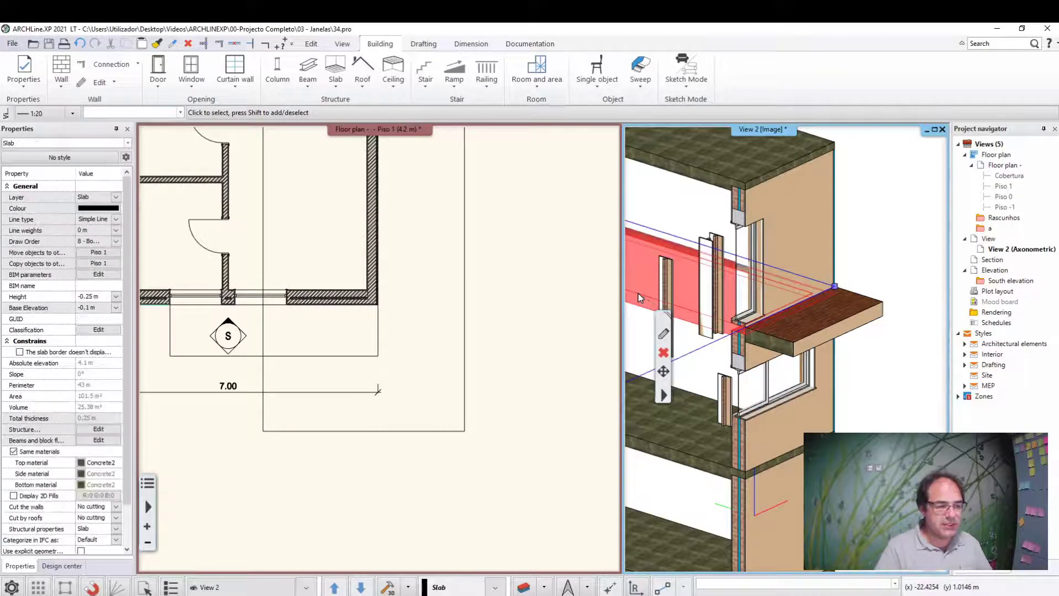
Step: Copy all of the main floor slab's properties onto the balcony slab
click(159, 44)
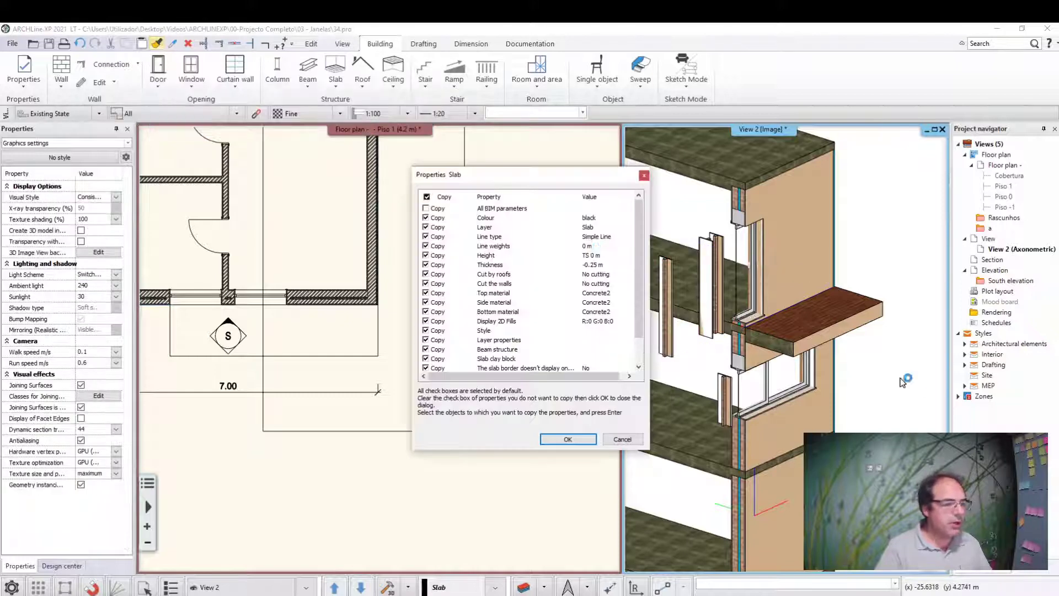
click(571, 442)
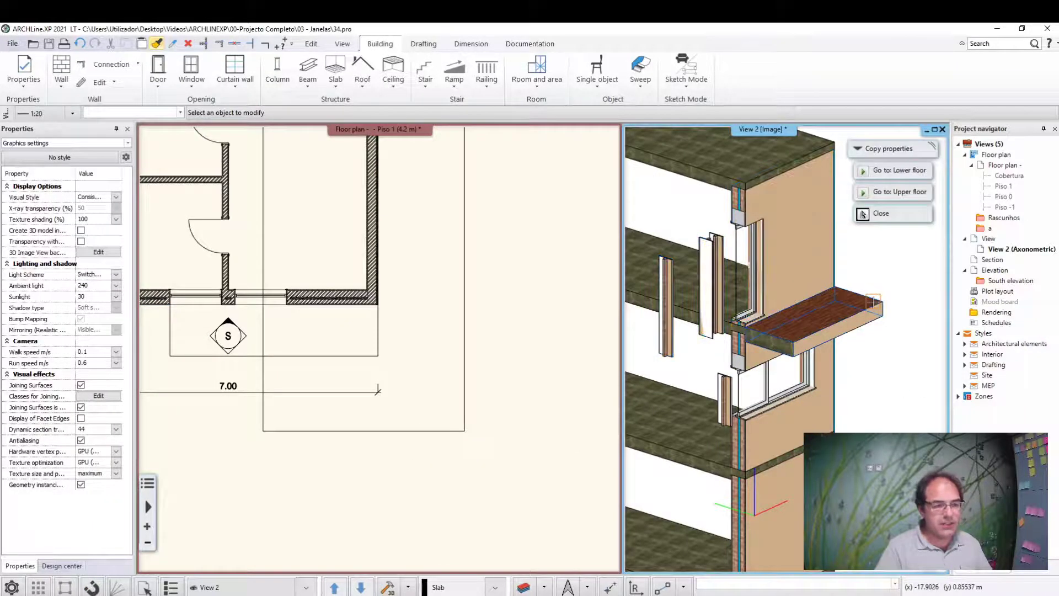
click(826, 293)
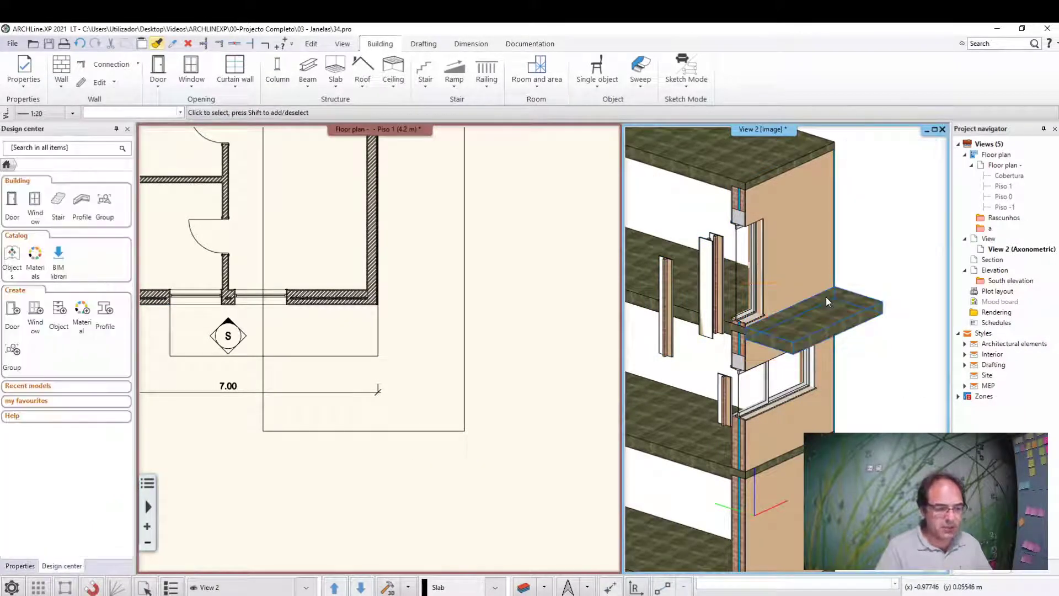
scroll(829, 368, up, 2)
scroll(831, 365, up, 2)
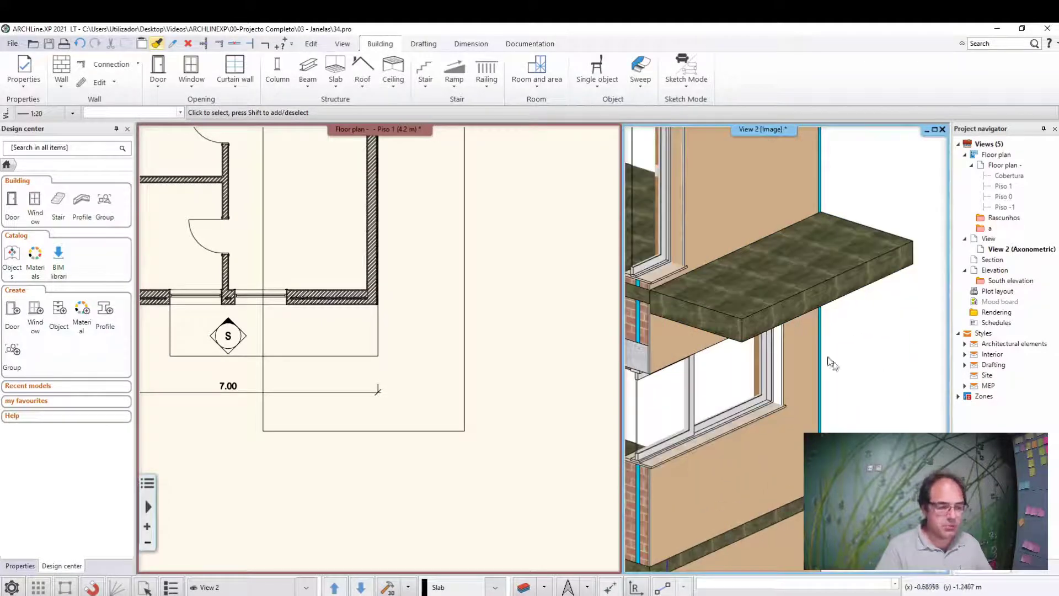
scroll(856, 403, down, 2)
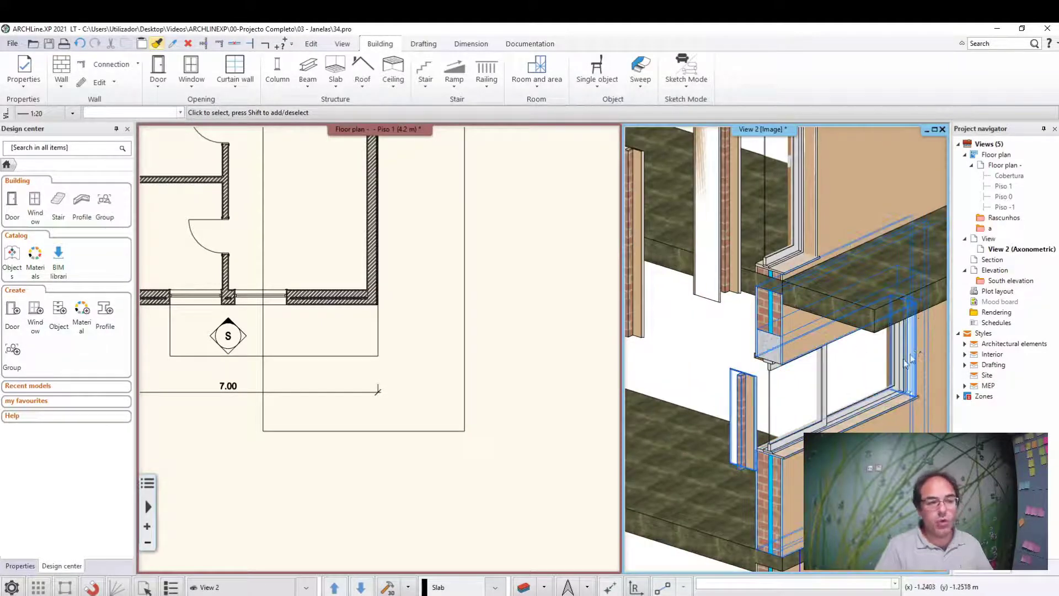
scroll(751, 320, up, 3)
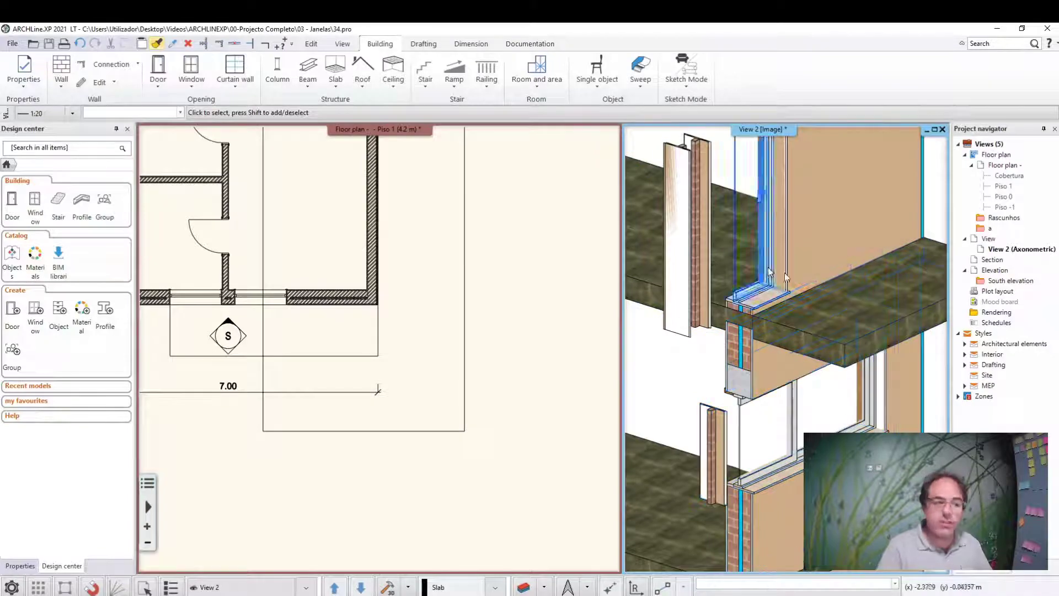
Step: Check the balcony slab now has the 0.25 m Concrete2 finish, then zoom in
click(850, 292)
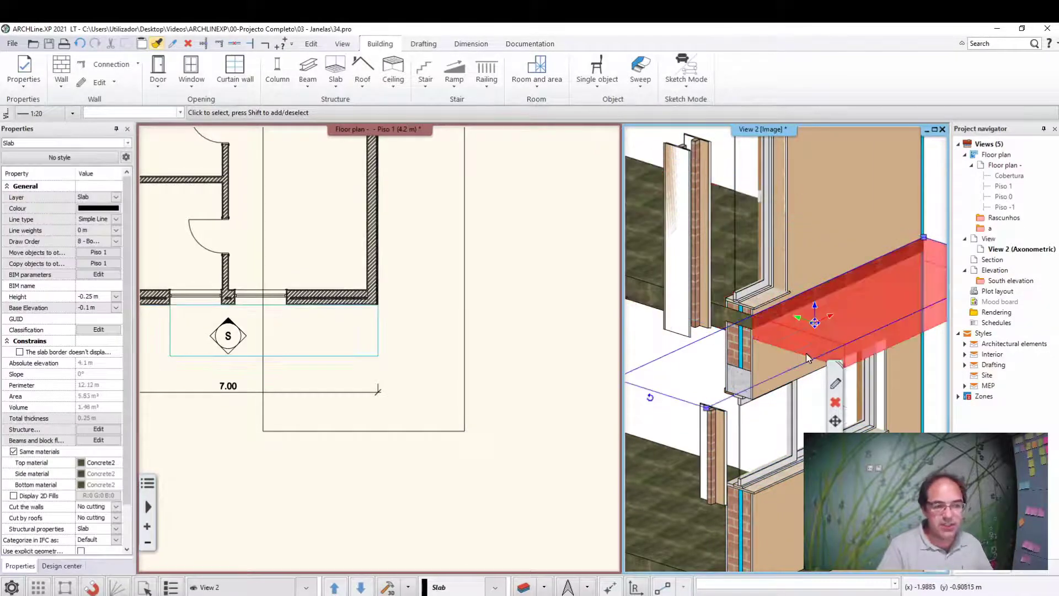
scroll(854, 293, down, 2)
key(Escape)
scroll(731, 465, up, 3)
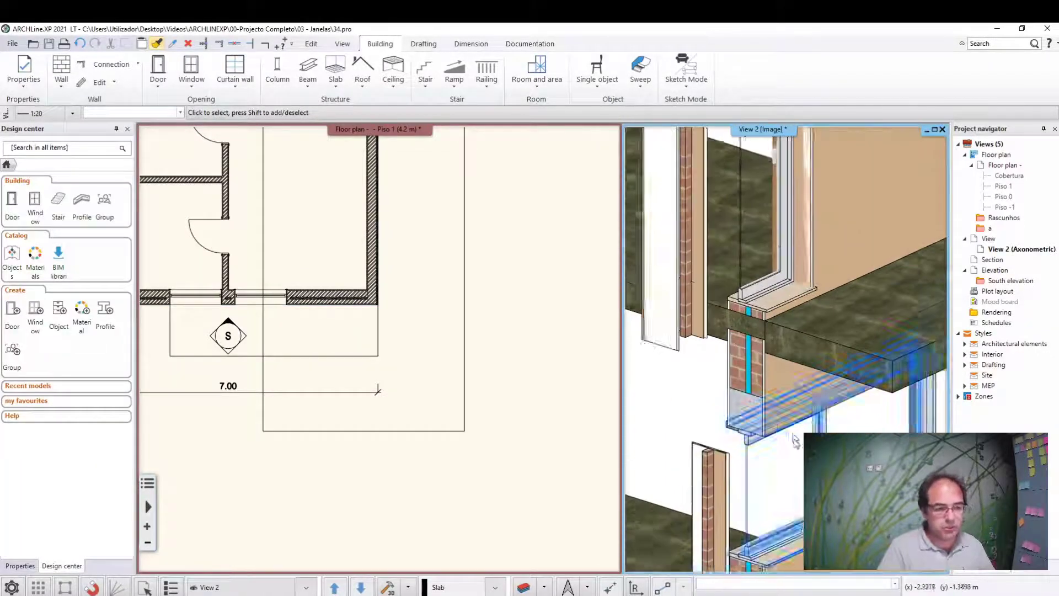
scroll(760, 373, up, 2)
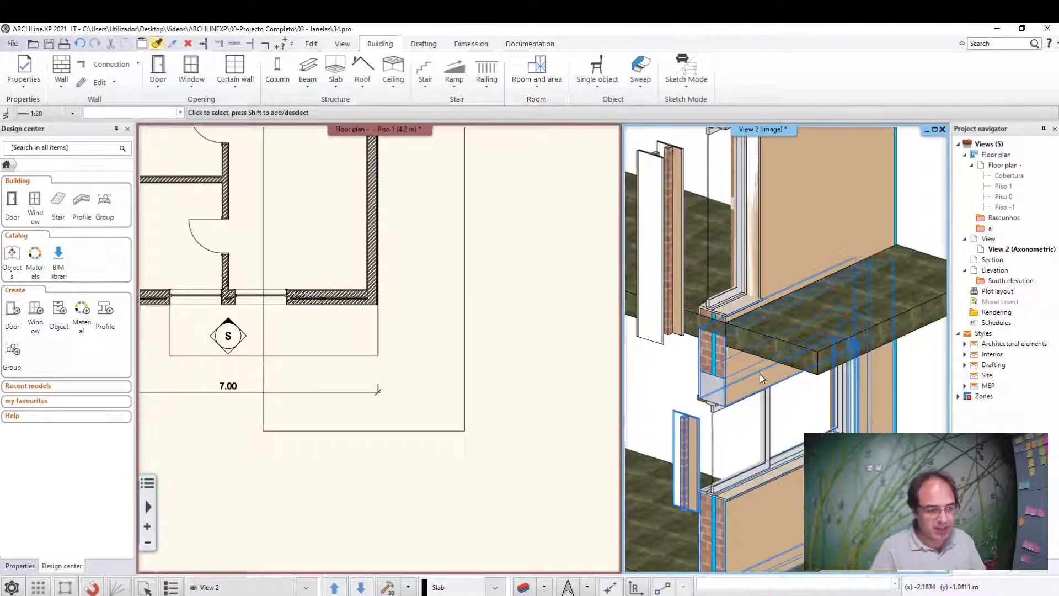
scroll(739, 359, up, 2)
scroll(718, 356, up, 2)
scroll(695, 353, up, 1)
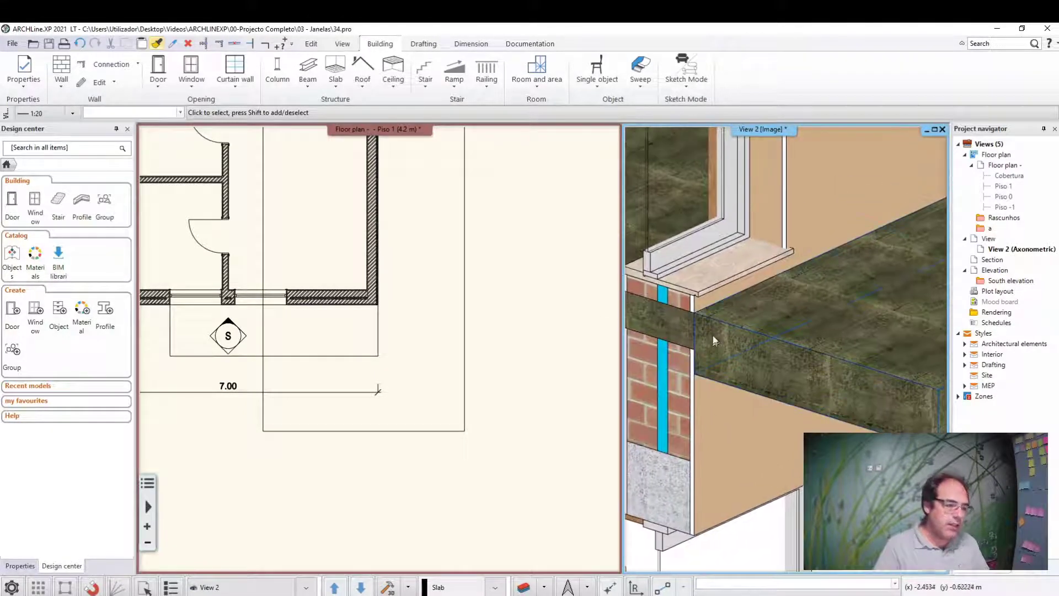
scroll(693, 353, down, 1)
scroll(728, 375, down, 1)
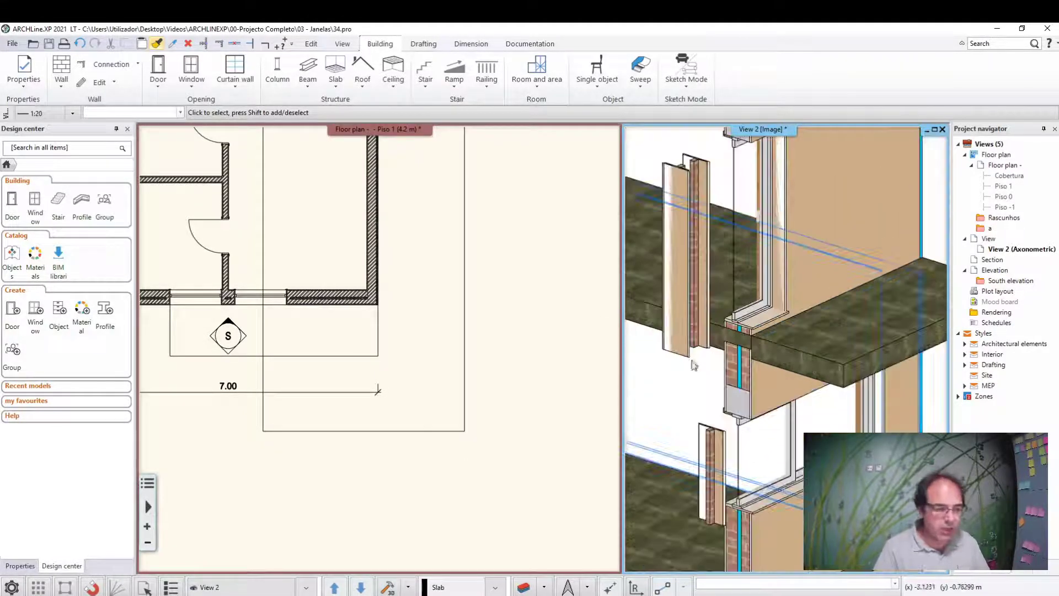
scroll(794, 417, down, 1)
scroll(794, 418, down, 1)
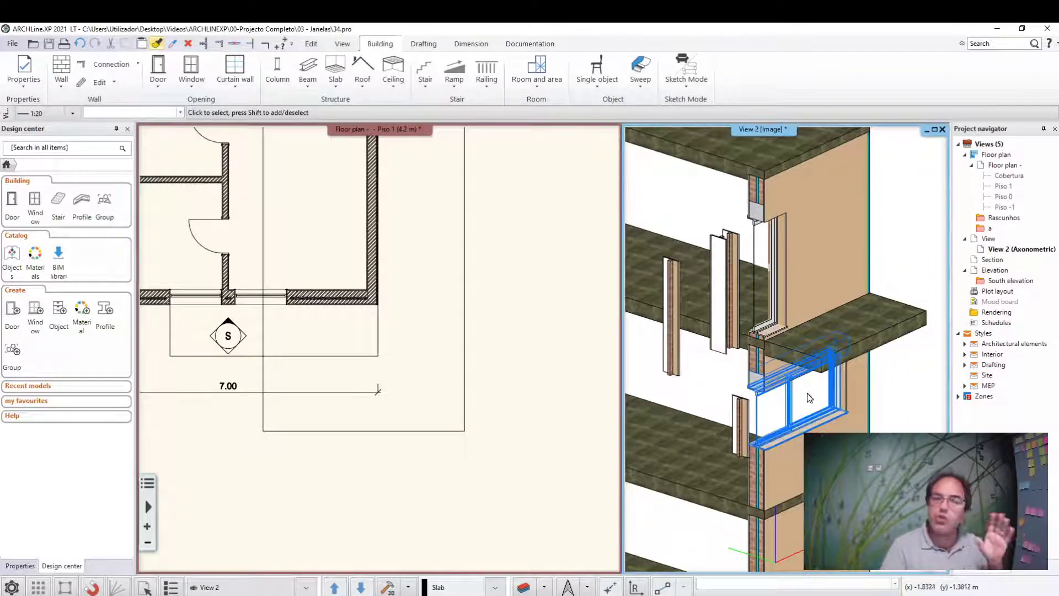
scroll(794, 384, up, 1)
scroll(778, 388, up, 1)
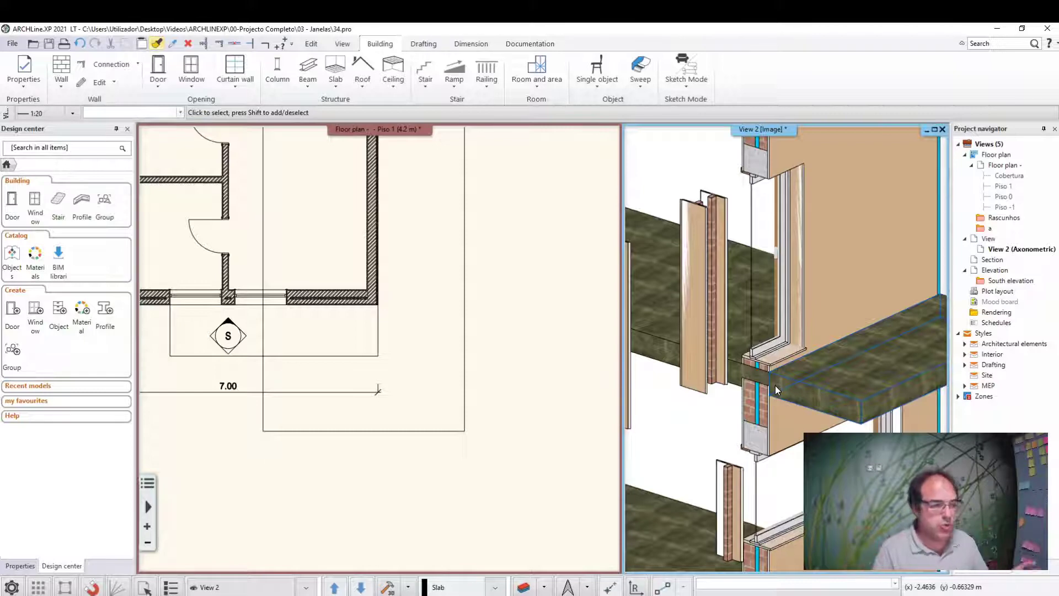
Step: Pan the Piso 1 plan to the south wall and select the floor slab below the window
click(351, 356)
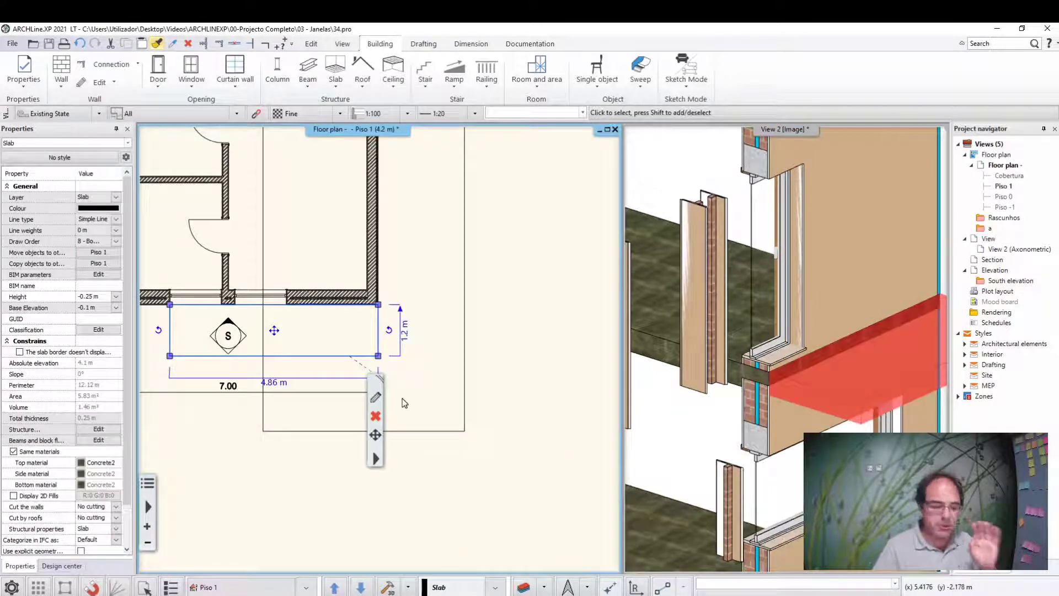
click(371, 420)
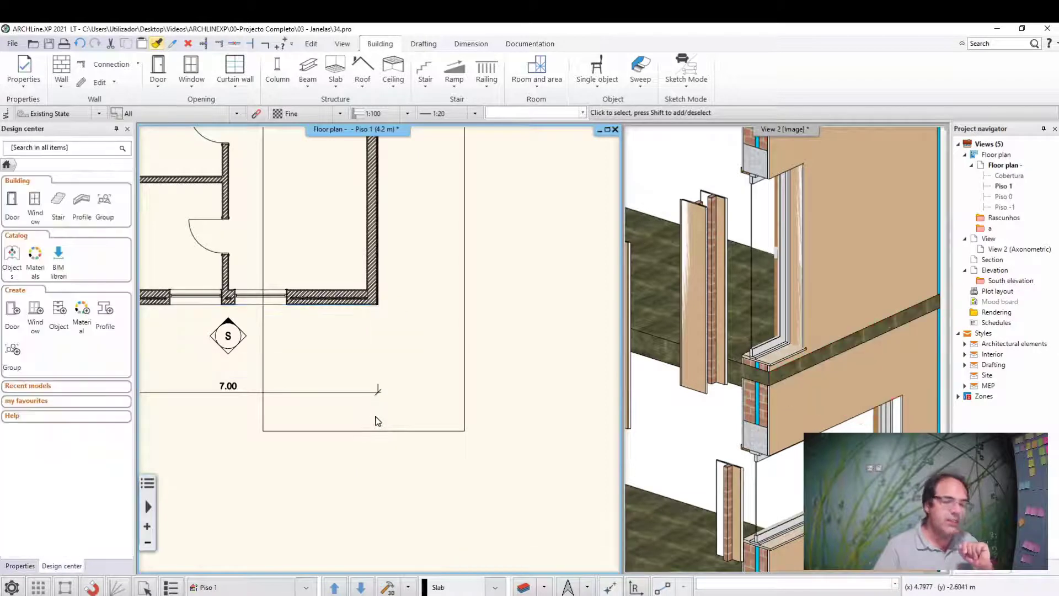
middle_drag(341, 411, 565, 453)
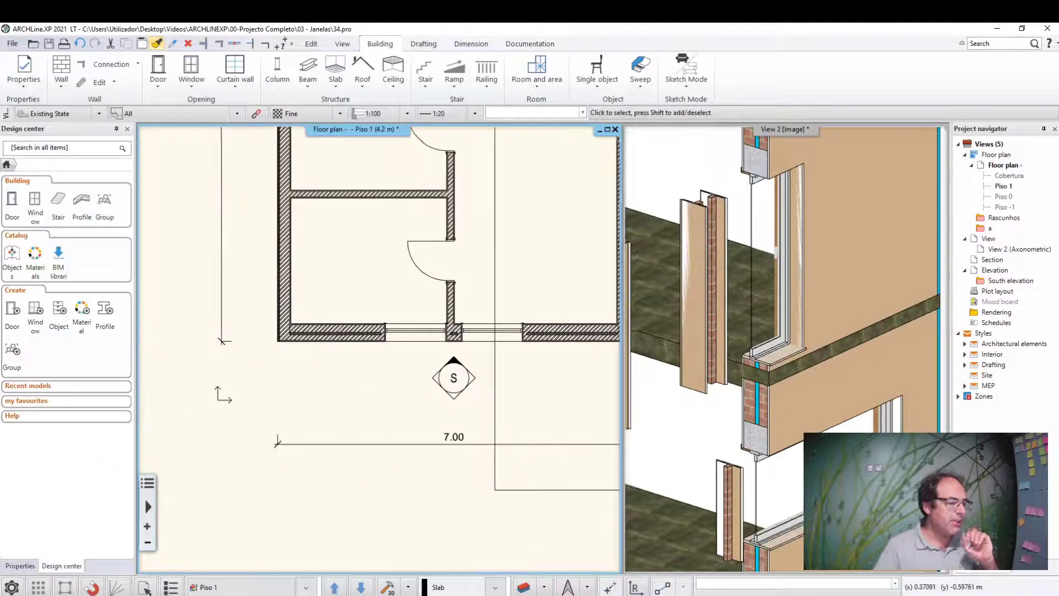
middle_drag(416, 344, 402, 333)
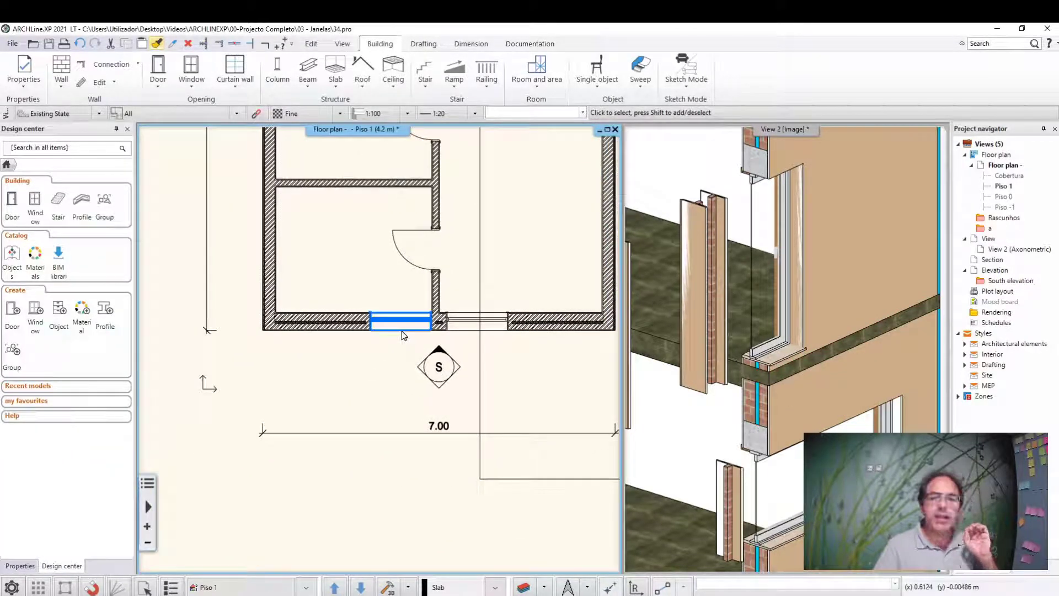
click(402, 334)
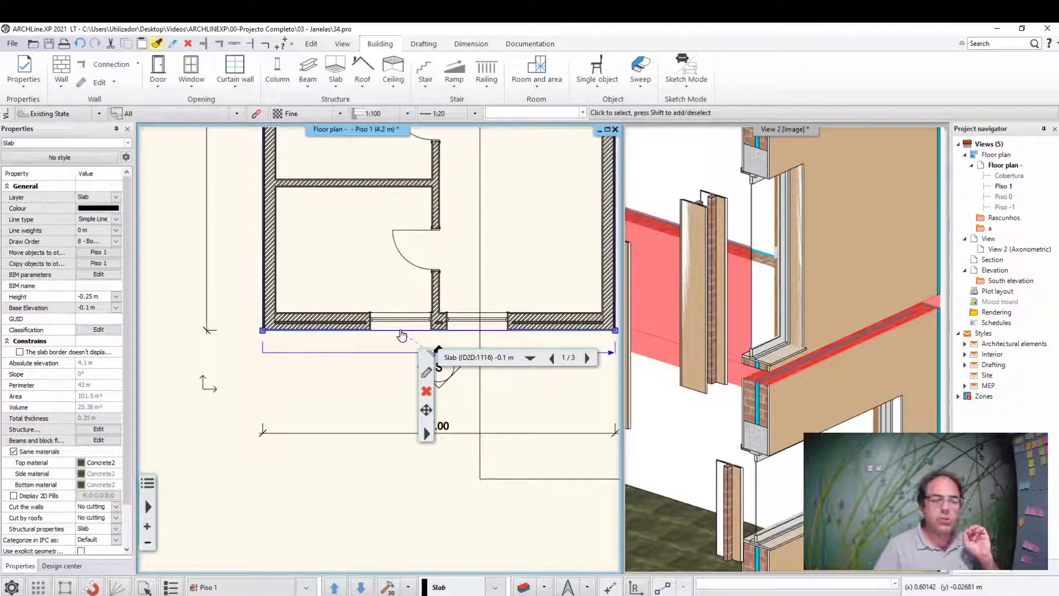
Step: Zoom onto the bottom wall and pick the floor slab from the overlapping elements
scroll(401, 335, up, 1)
scroll(395, 323, up, 1)
scroll(383, 301, up, 1)
scroll(371, 279, up, 1)
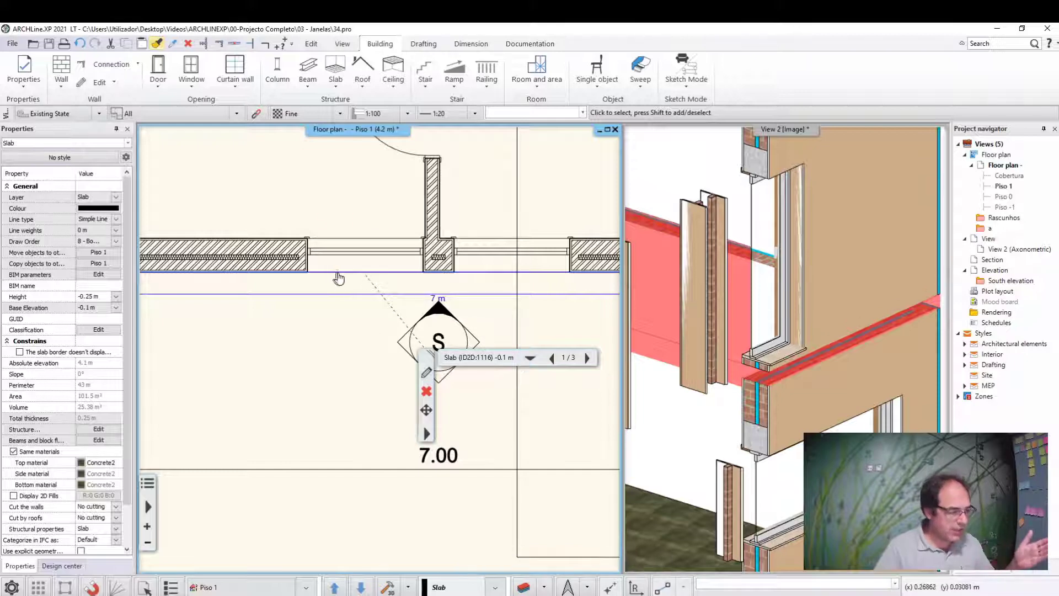
click(371, 277)
click(348, 281)
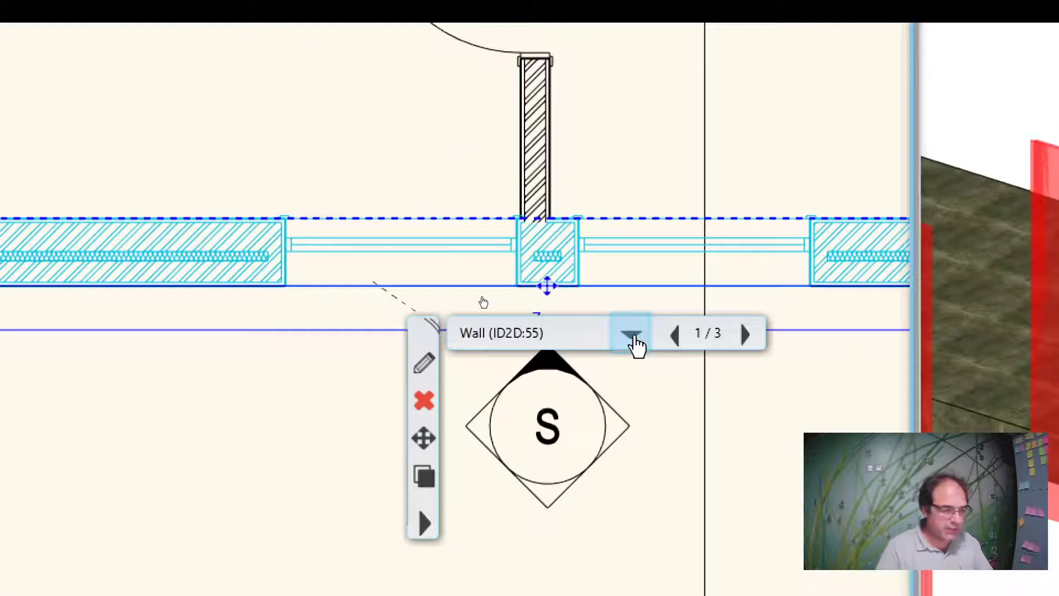
click(633, 337)
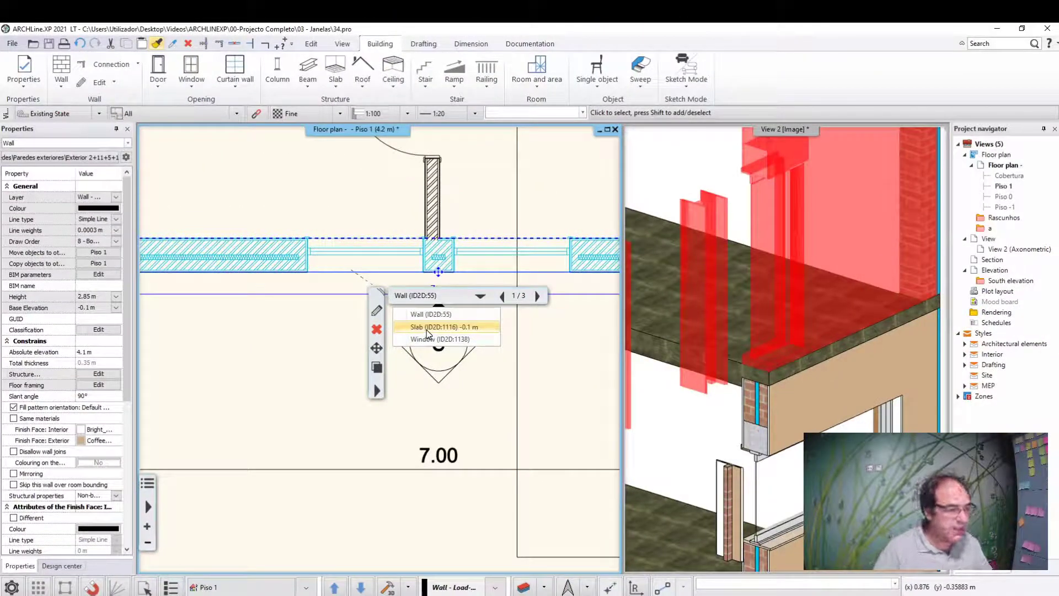
click(426, 328)
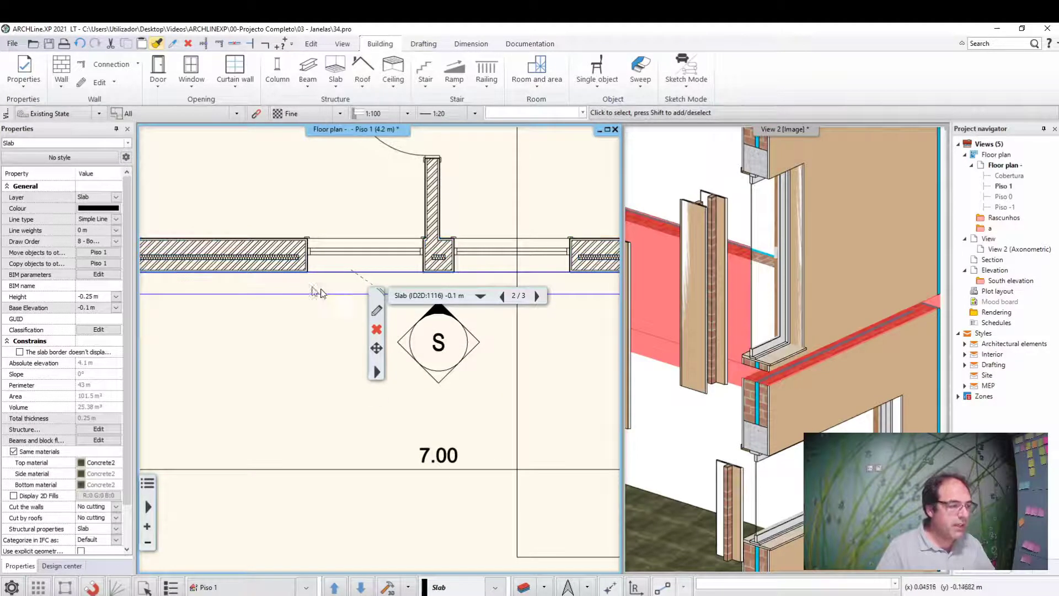
Step: Open the slab's context menu to reach Edit > Insert node
scroll(380, 347, down, 2)
scroll(381, 348, down, 1)
scroll(381, 347, down, 1)
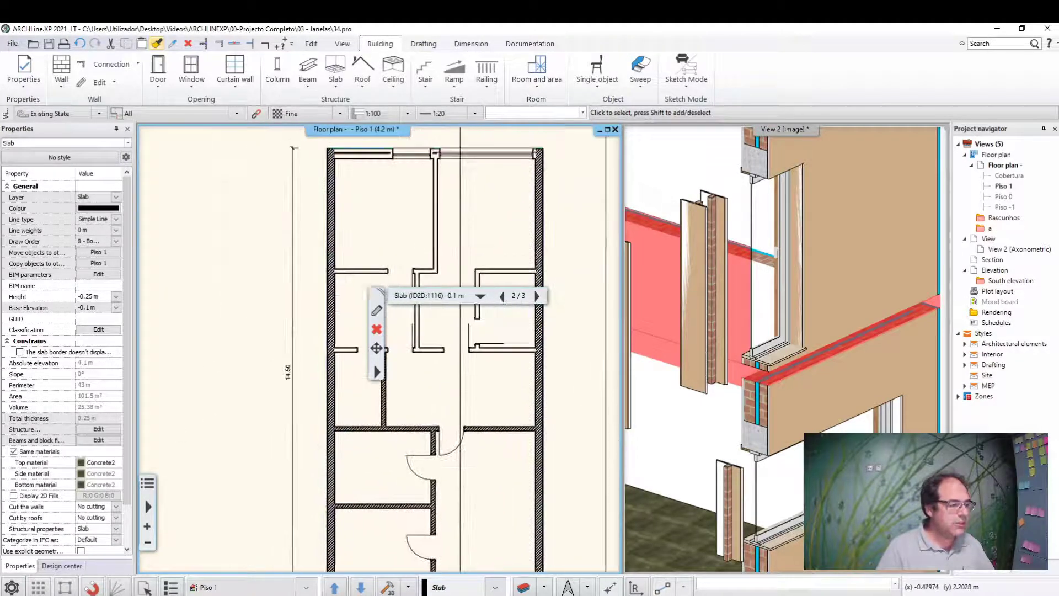
scroll(328, 236, down, 1)
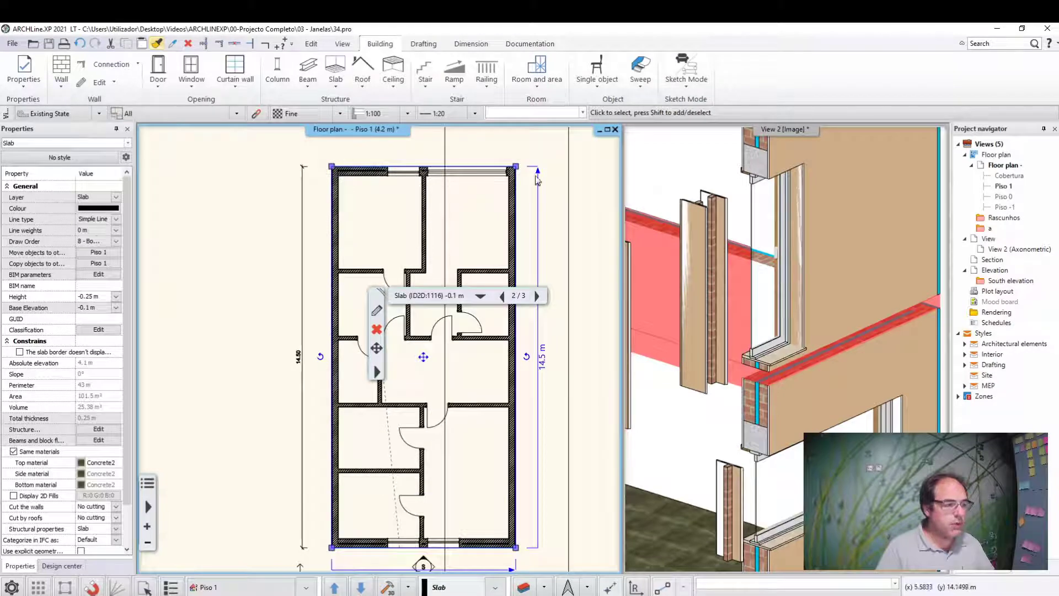
scroll(420, 486, up, 3)
scroll(359, 427, up, 1)
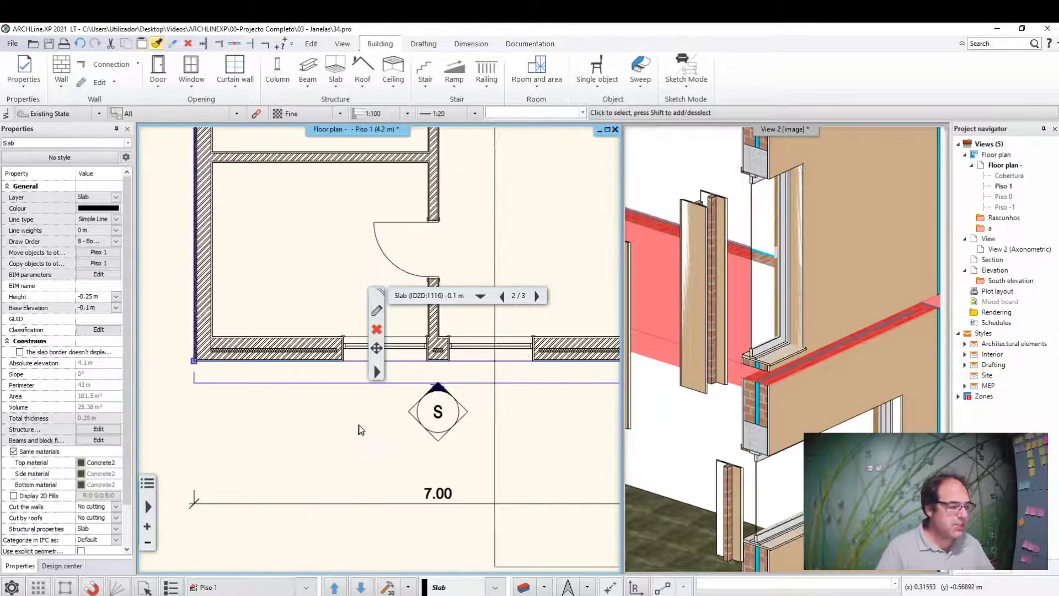
click(377, 373)
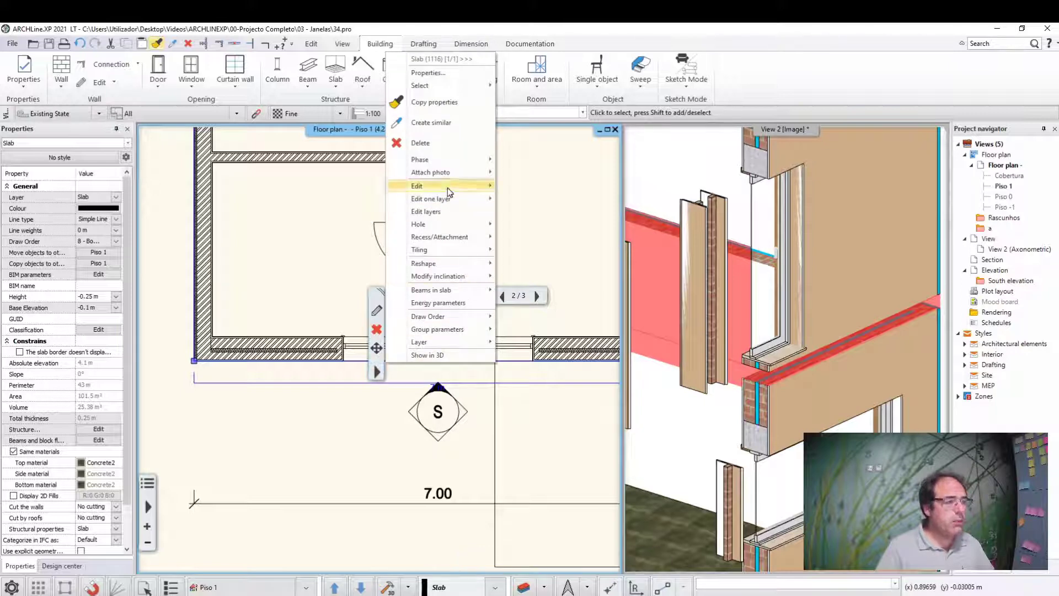
mouse_move(438, 186)
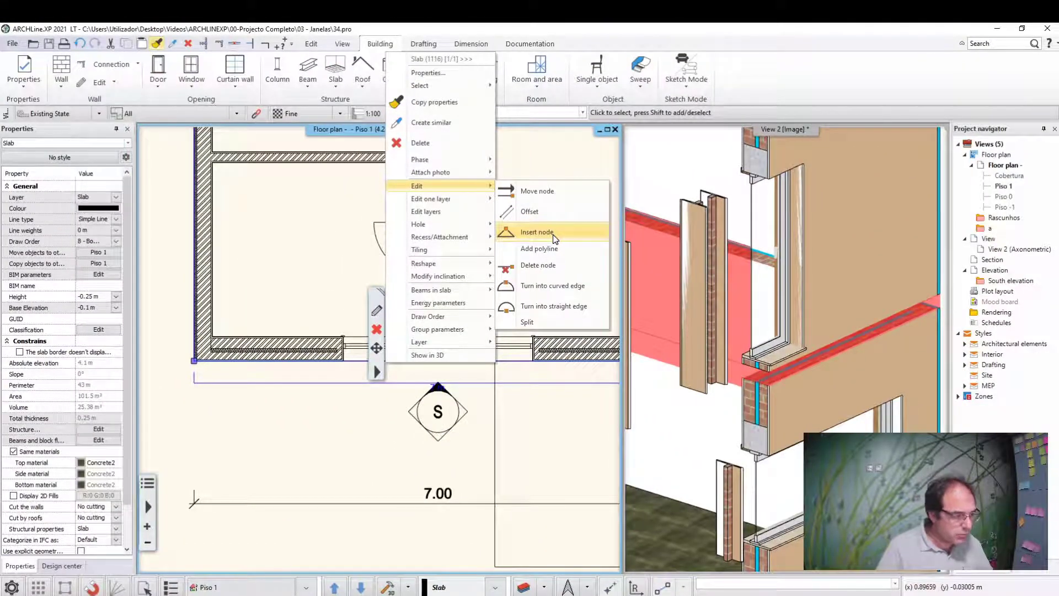
Step: Insert a node at the window endpoint, splitting the bottom edge into 2.14 m and 4.86 m
click(554, 238)
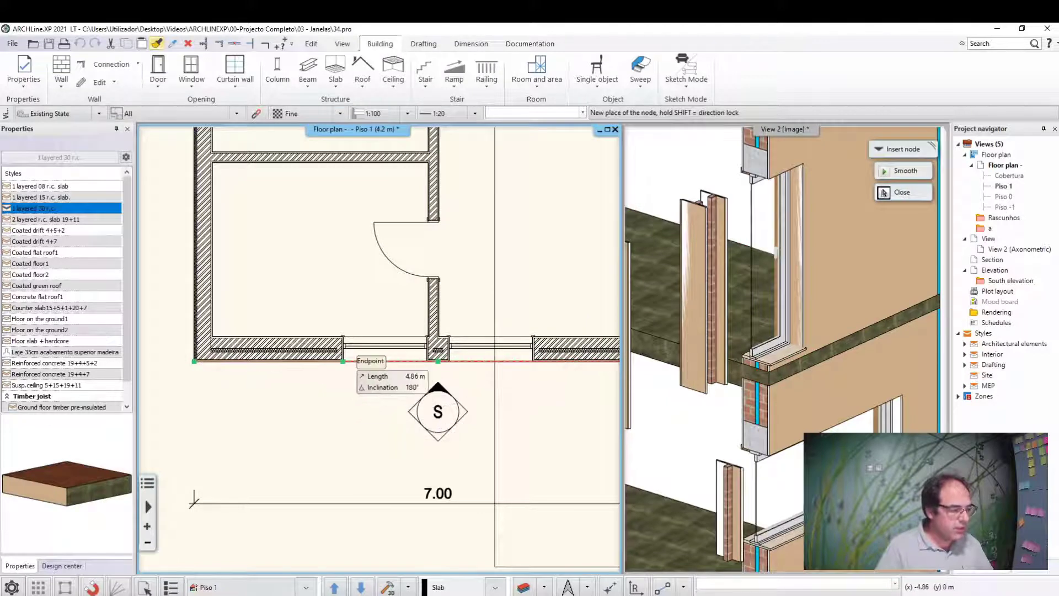
scroll(343, 361, up, 3)
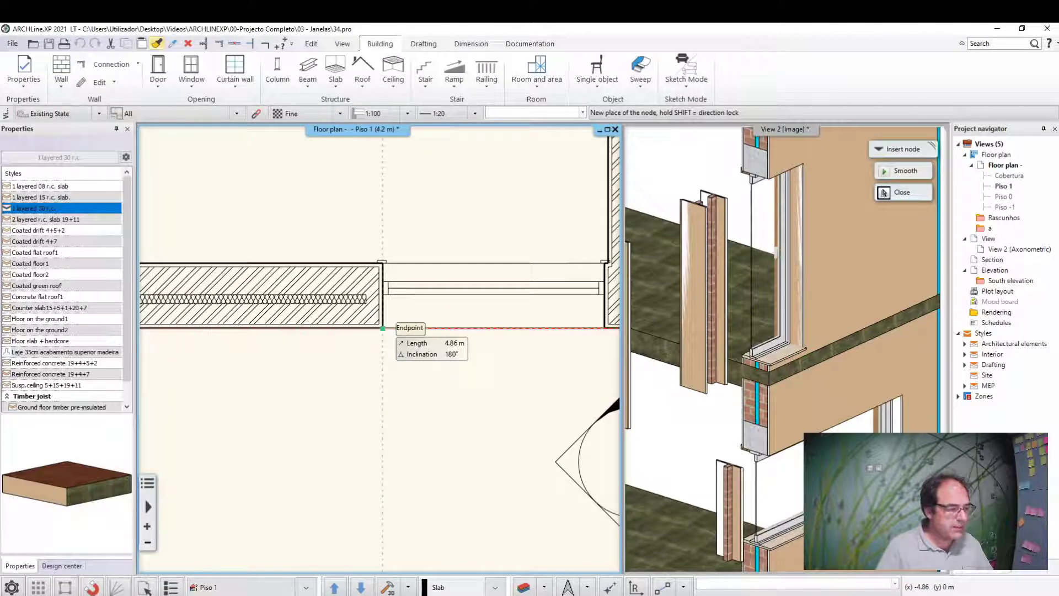
click(383, 327)
key(Escape)
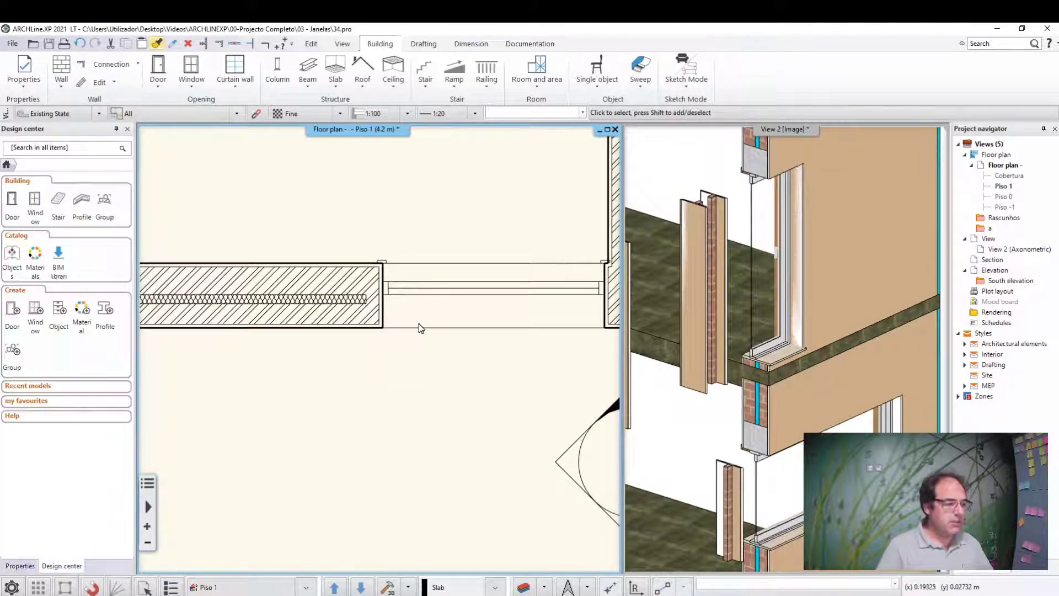
Step: Reselect the Piso 1 slab and frame its 4.86 m bottom edge
click(420, 327)
scroll(390, 378, down, 5)
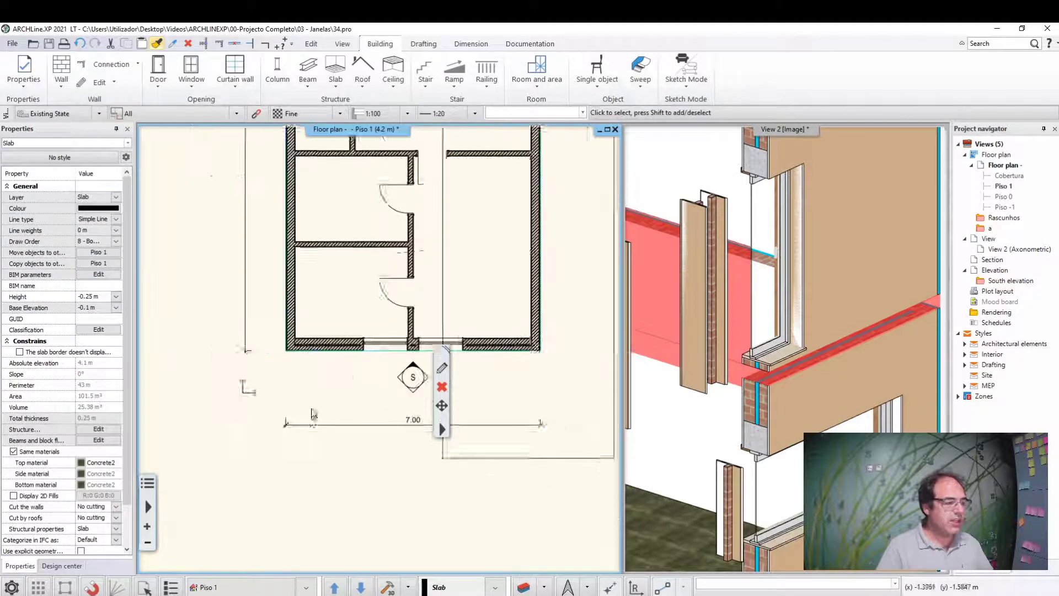
scroll(312, 414, down, 3)
middle_drag(312, 414, 298, 541)
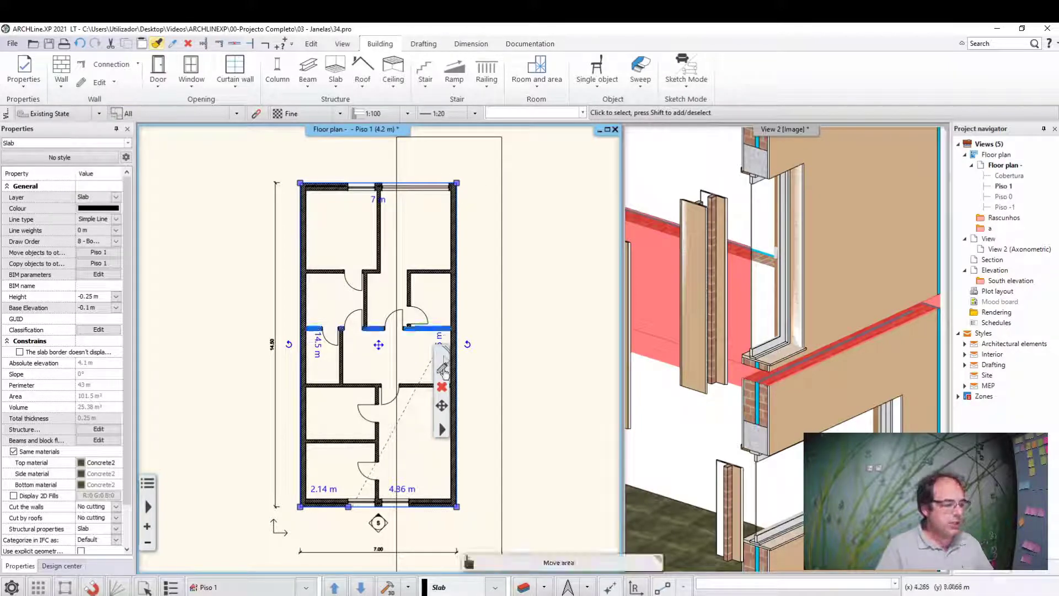
scroll(305, 459, up, 1)
scroll(305, 460, up, 1)
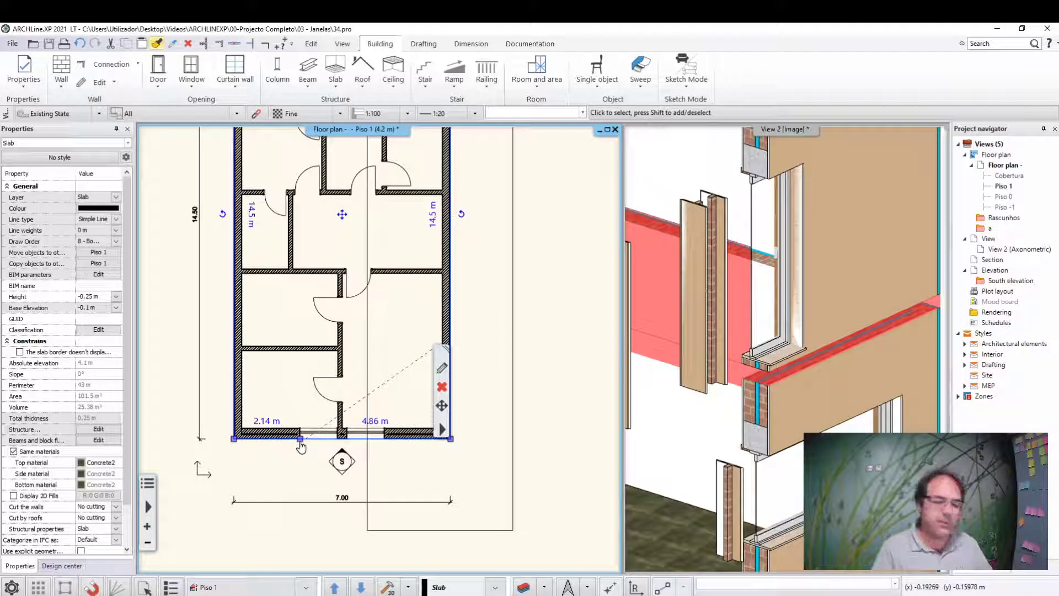
scroll(301, 445, up, 1)
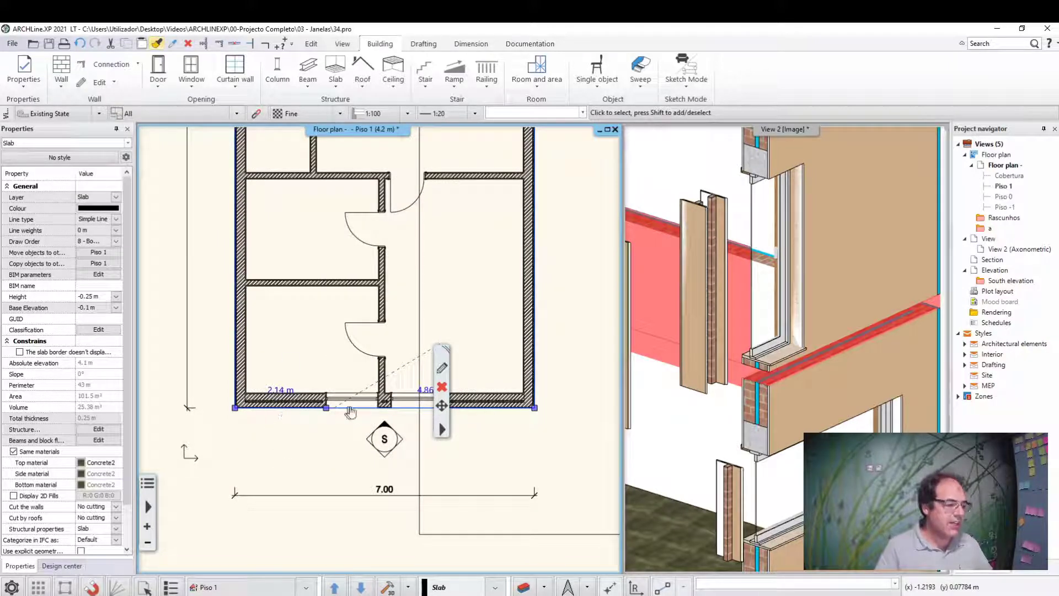
scroll(349, 421, up, 1)
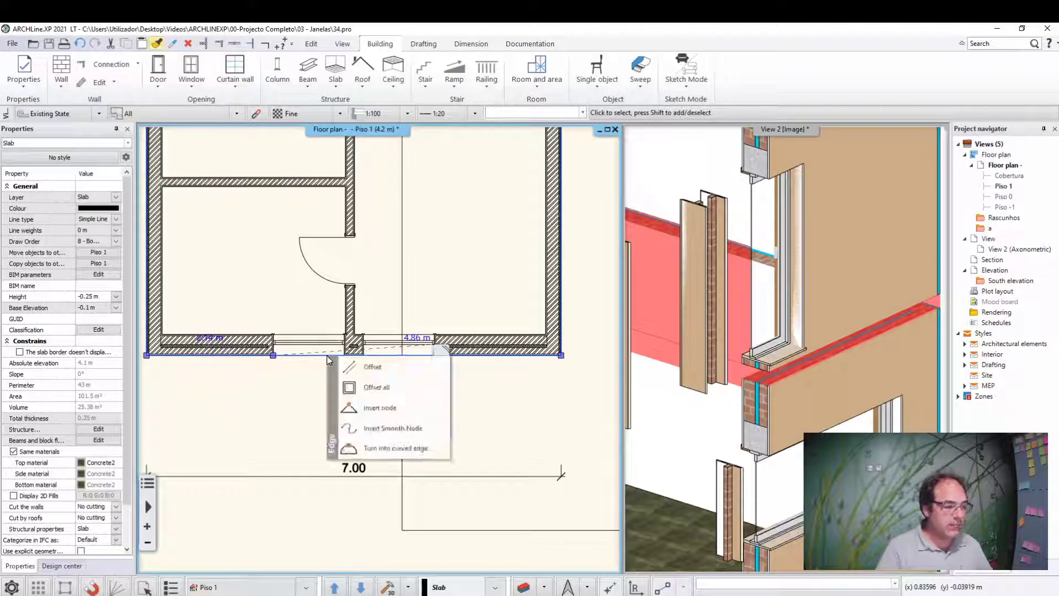
Step: Offset the 4.86 m edge segment outward by a typed distance of 1.2
click(404, 367)
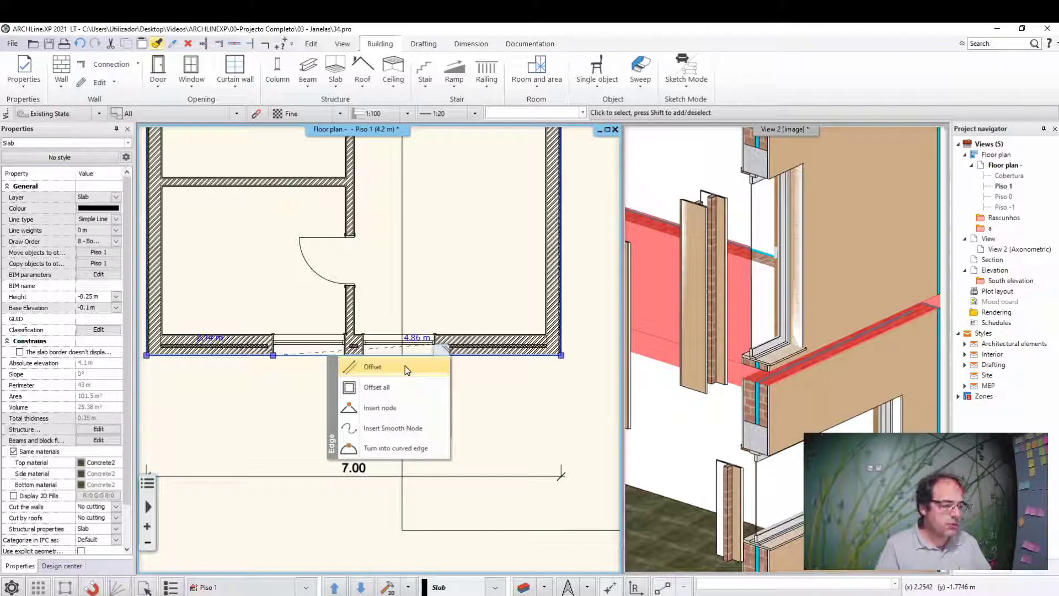
click(405, 366)
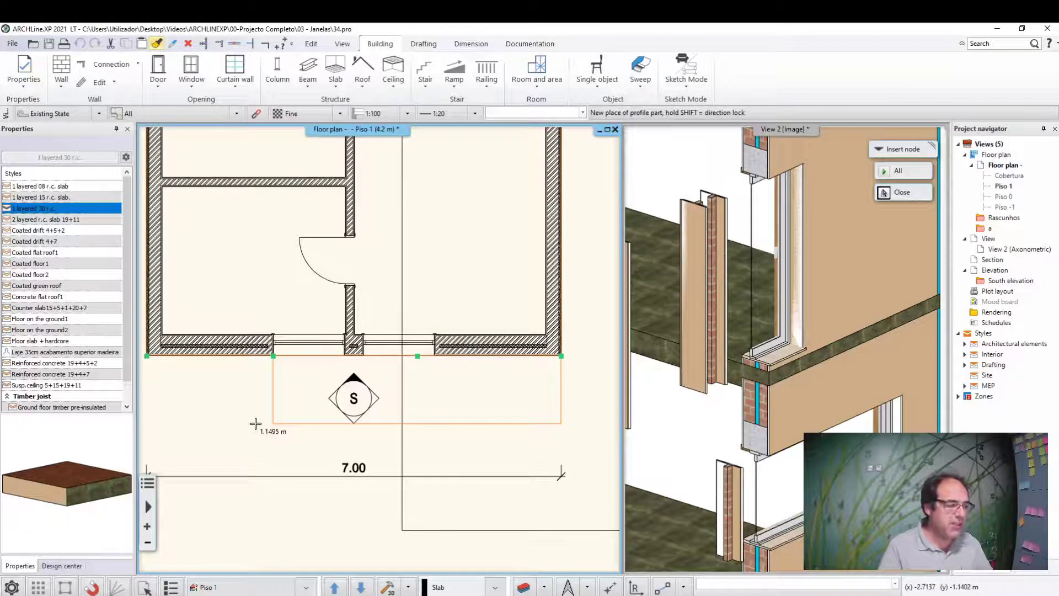
key(Tab)
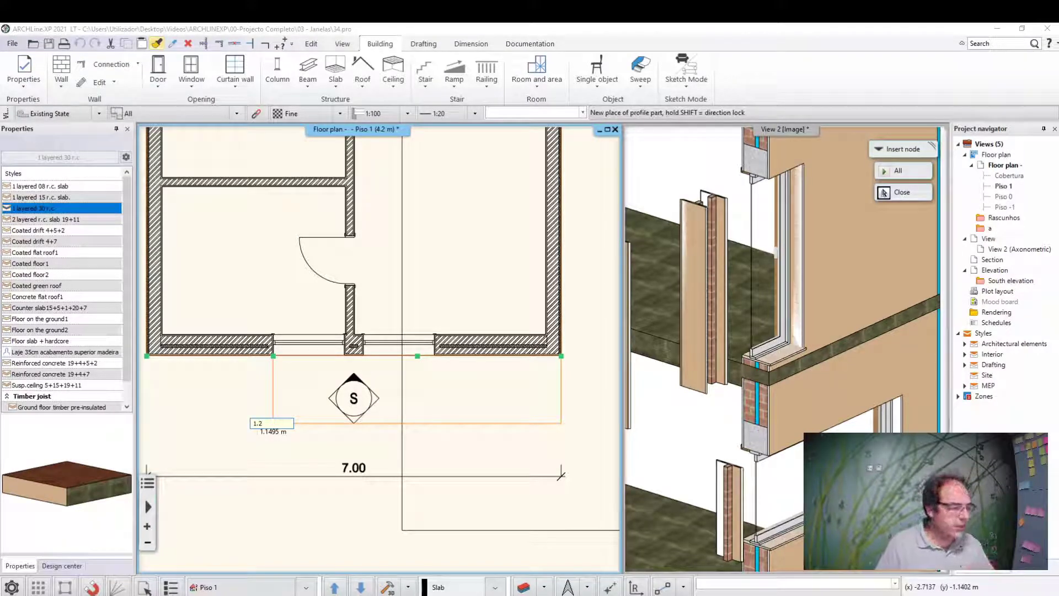
key(Return)
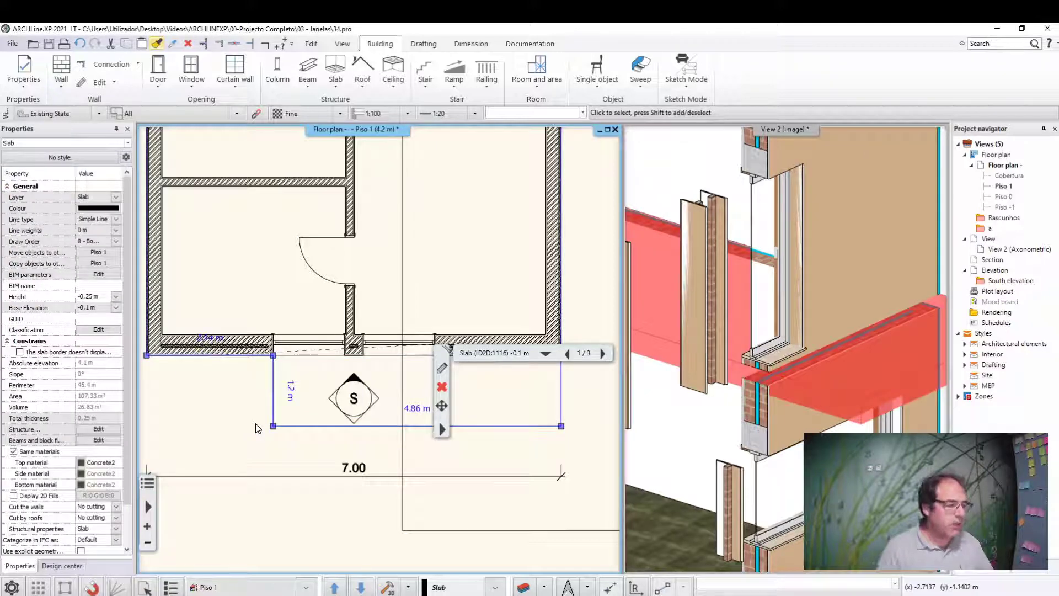
Step: Orbit the 3D view around the Piso 1 balcony slab, then frame the plan's top wall
scroll(511, 417, down, 1)
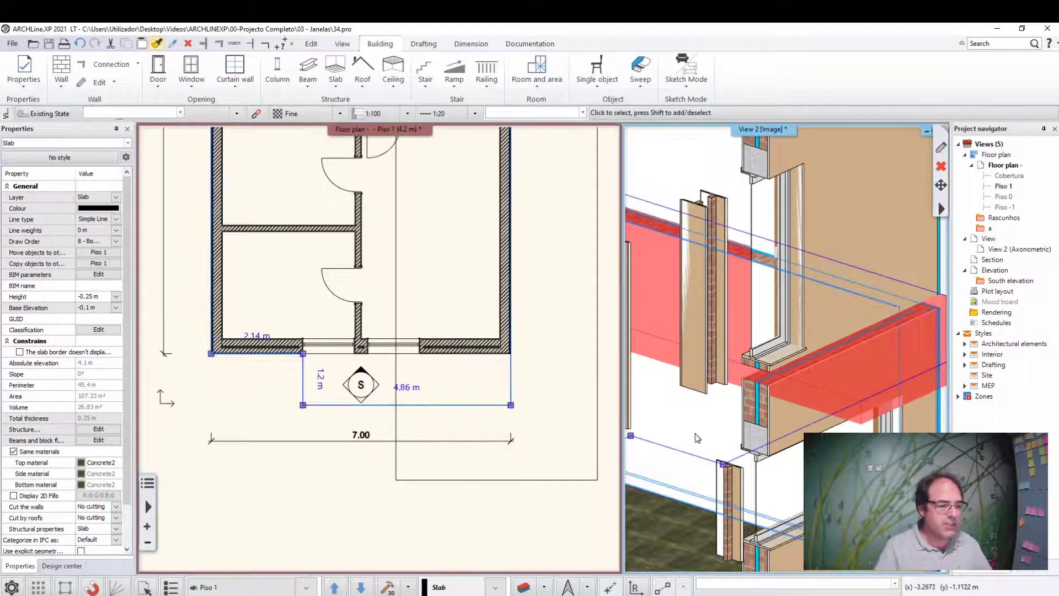
mouse_move(698, 535)
middle_down()
mouse_move(872, 405)
mouse_move(822, 363)
mouse_move(749, 343)
mouse_move(783, 353)
mouse_move(773, 331)
mouse_move(610, 436)
middle_up()
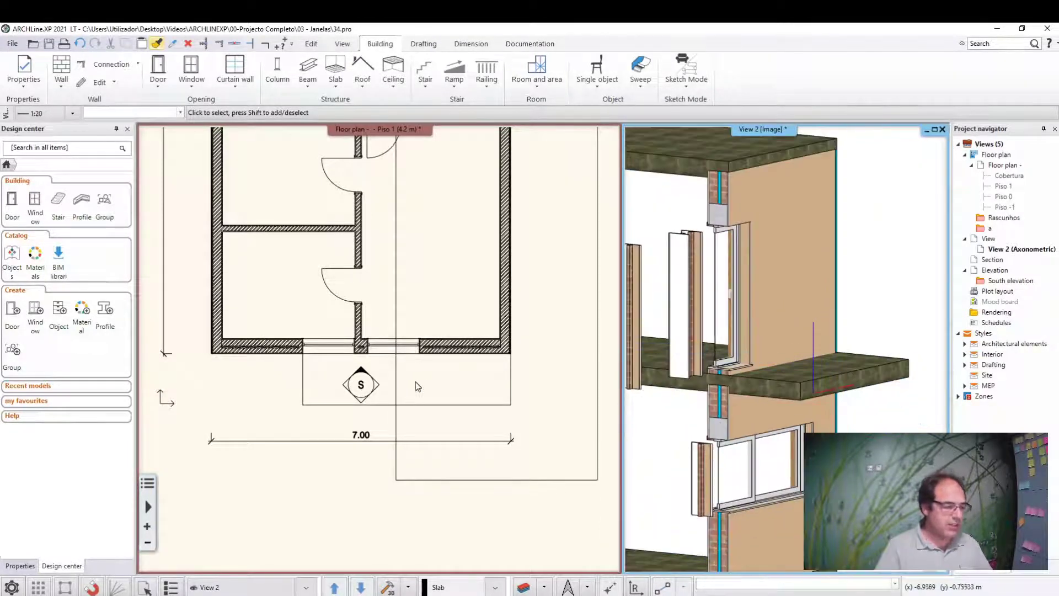
click(415, 382)
scroll(465, 288, down, 2)
scroll(520, 360, up, 3)
Step: Insert a node on the Piso 1 slab's top edge at the window
scroll(457, 391, up, 1)
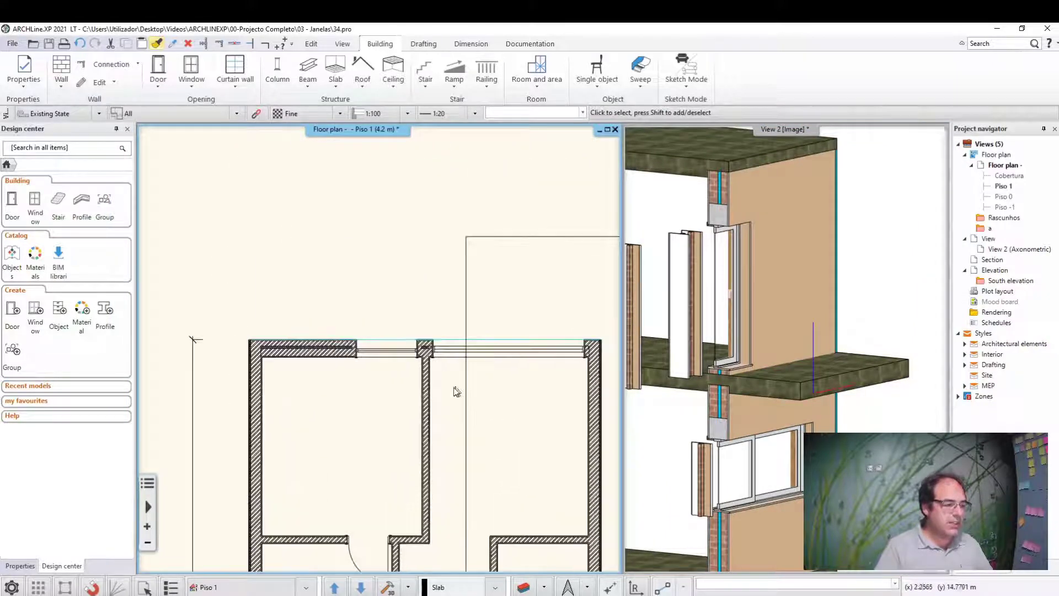
click(457, 341)
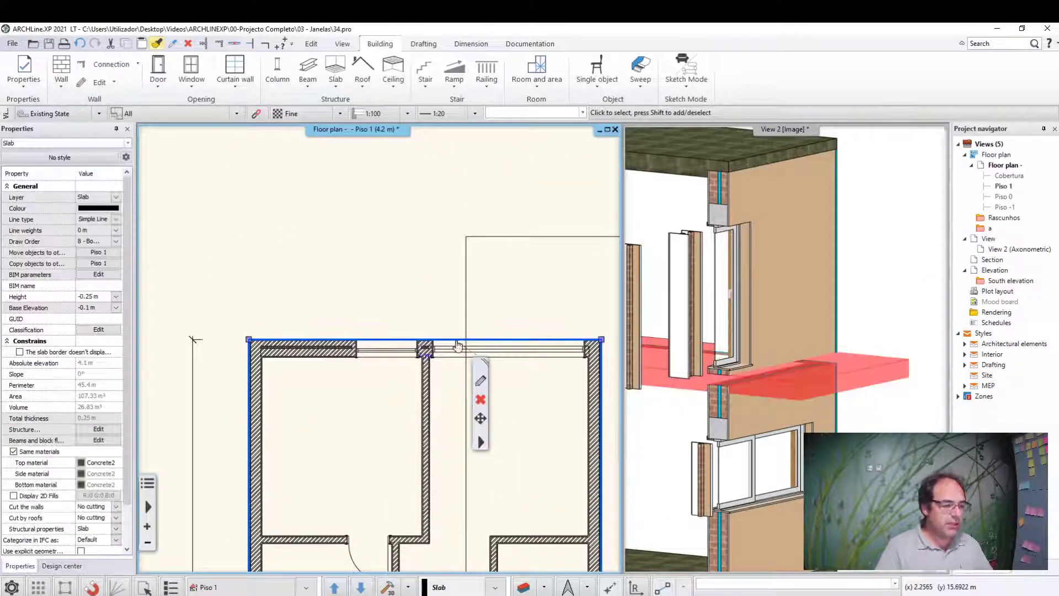
right_click(489, 436)
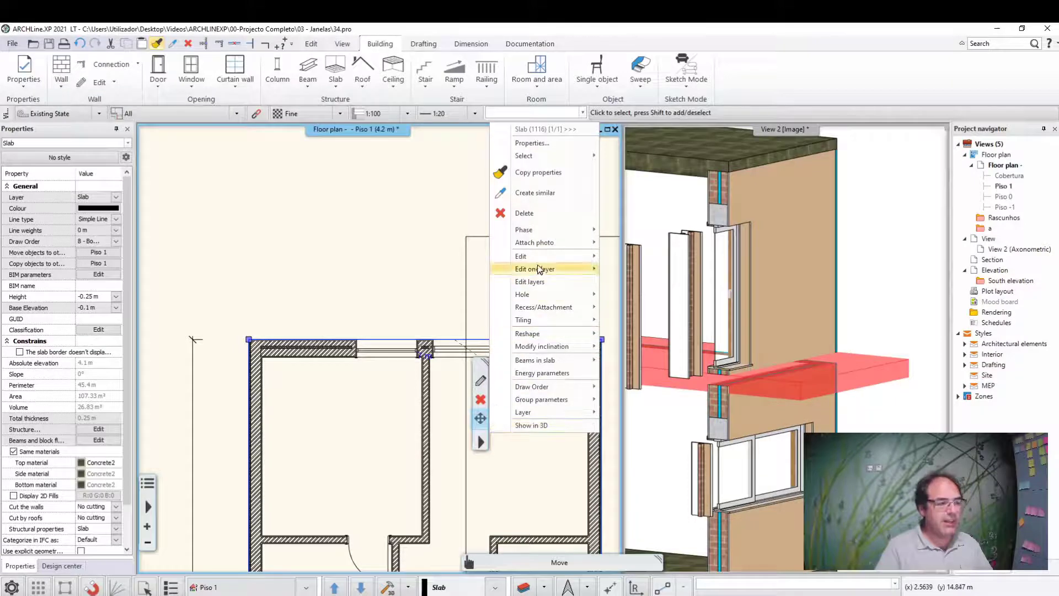
mouse_move(521, 256)
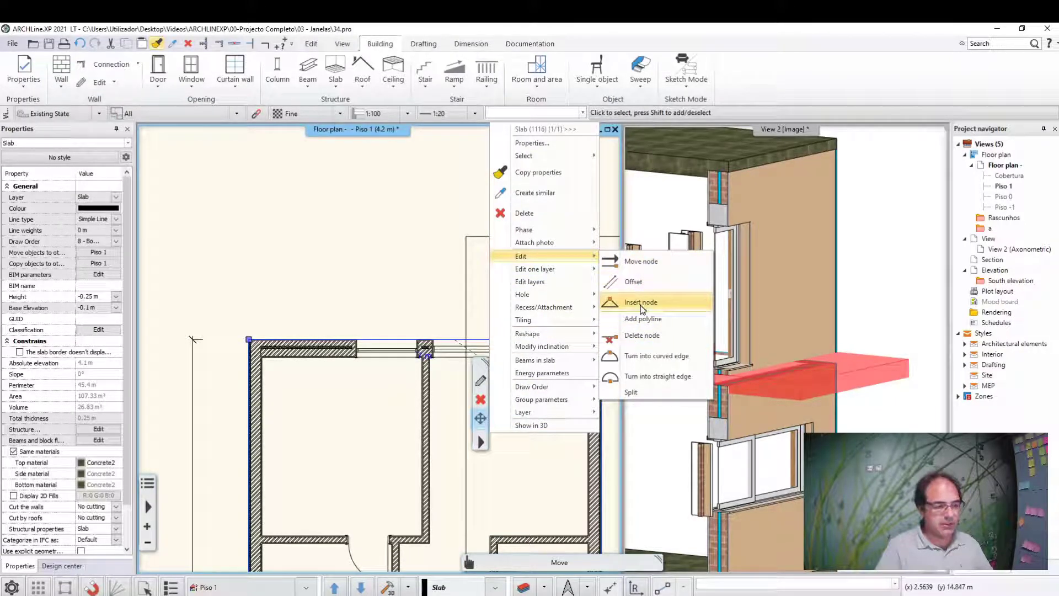
click(642, 303)
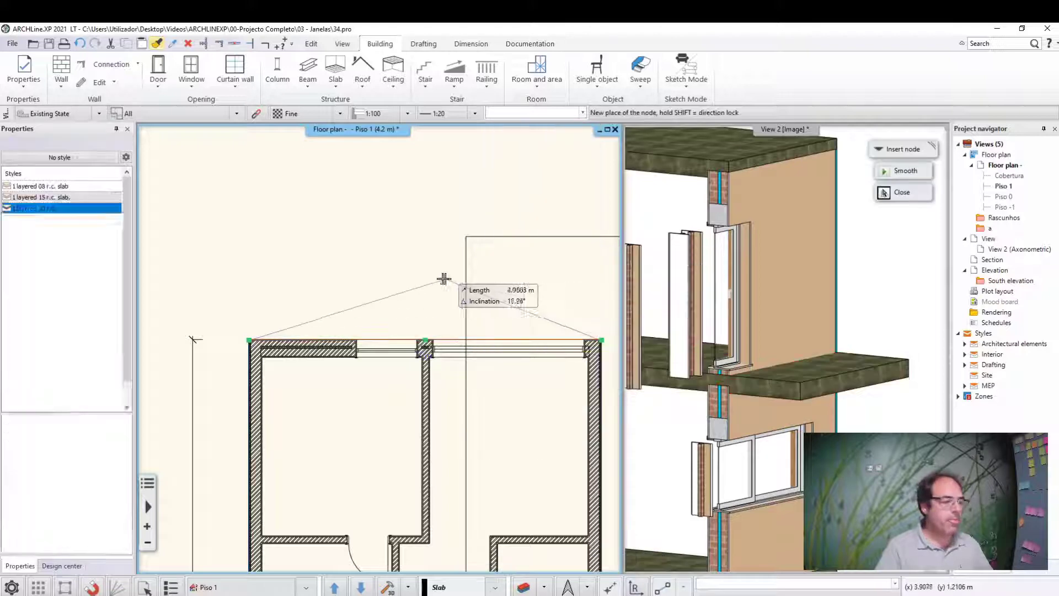
click(357, 340)
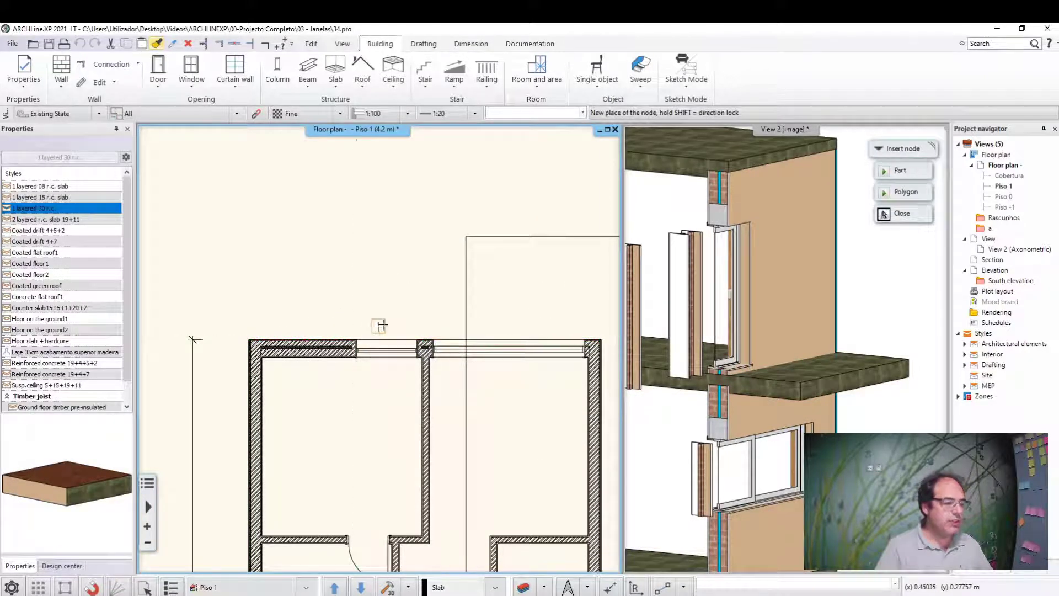
click(390, 340)
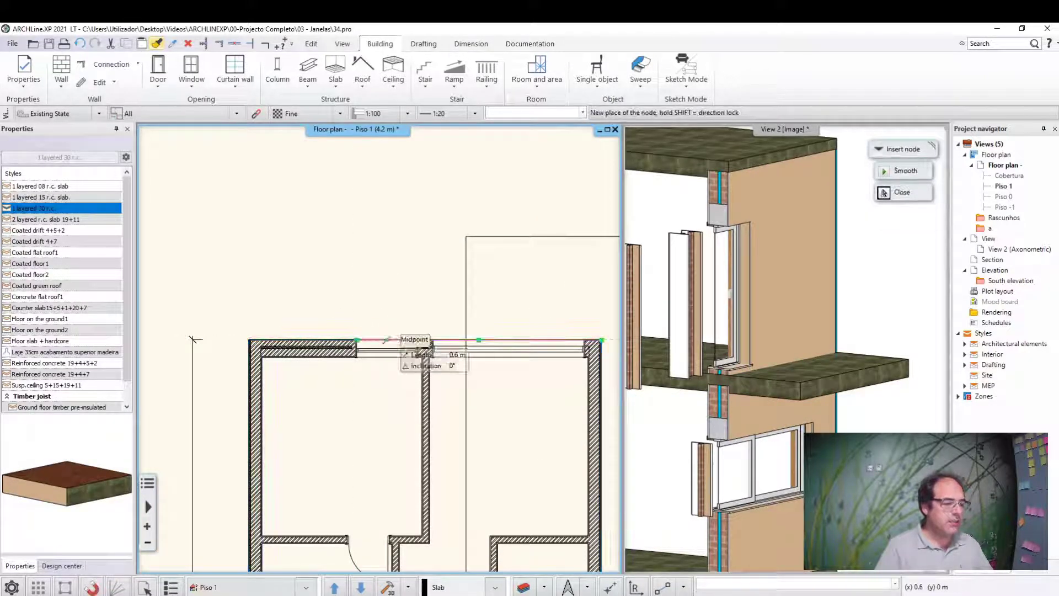
click(398, 343)
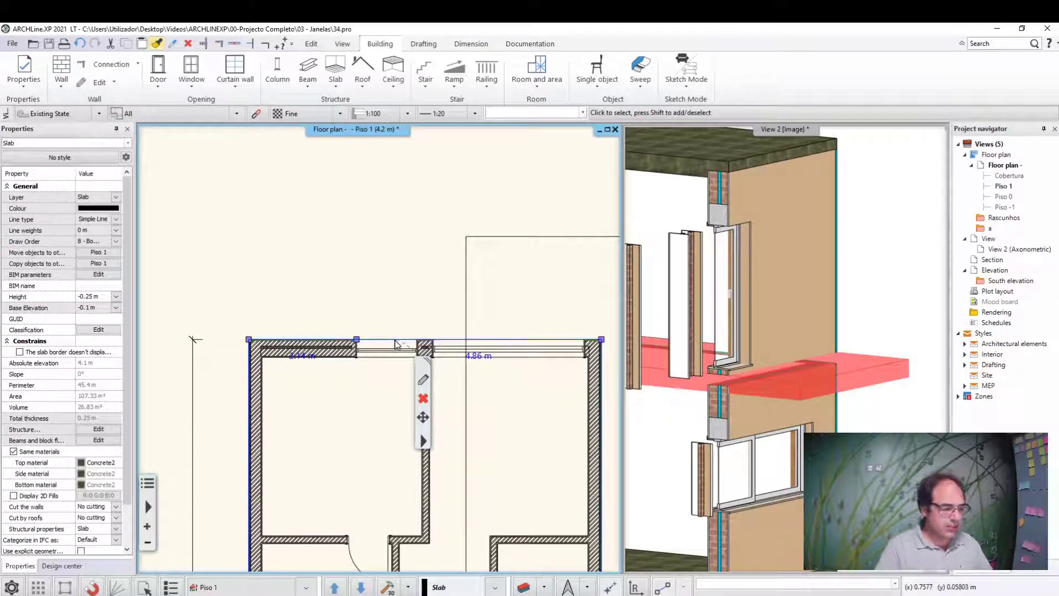
Step: Offset the top edge's 4.86 m part outward by 1.2 m
click(427, 353)
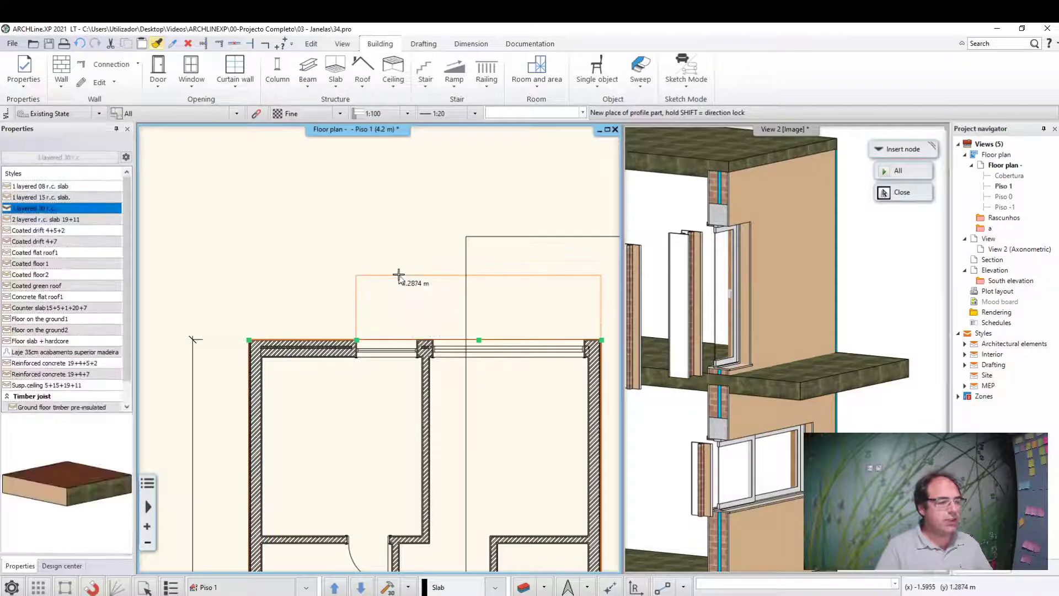
text(1.2)
key(Return)
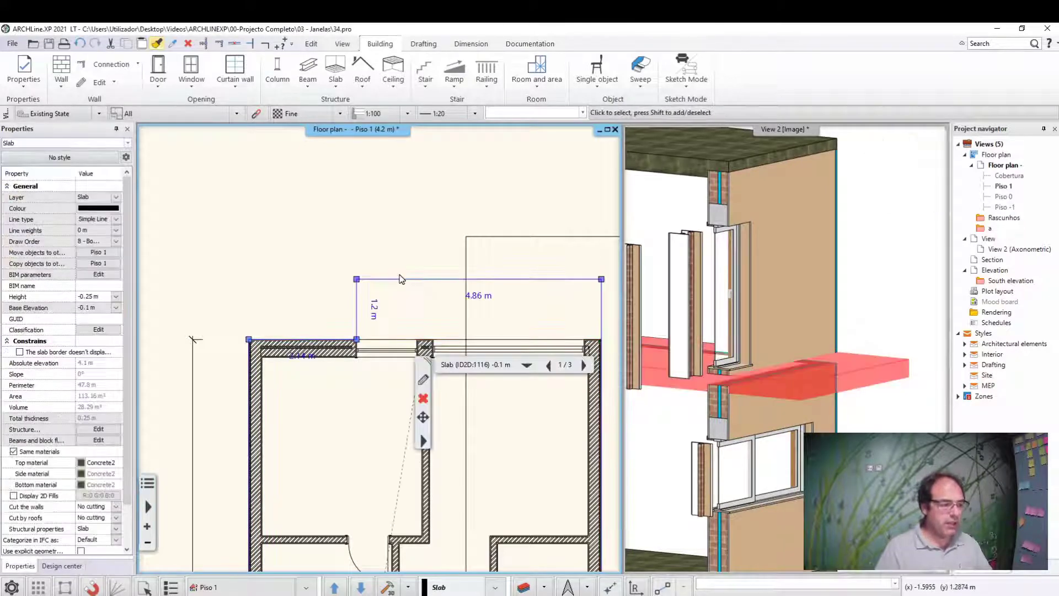
scroll(359, 397, down, 3)
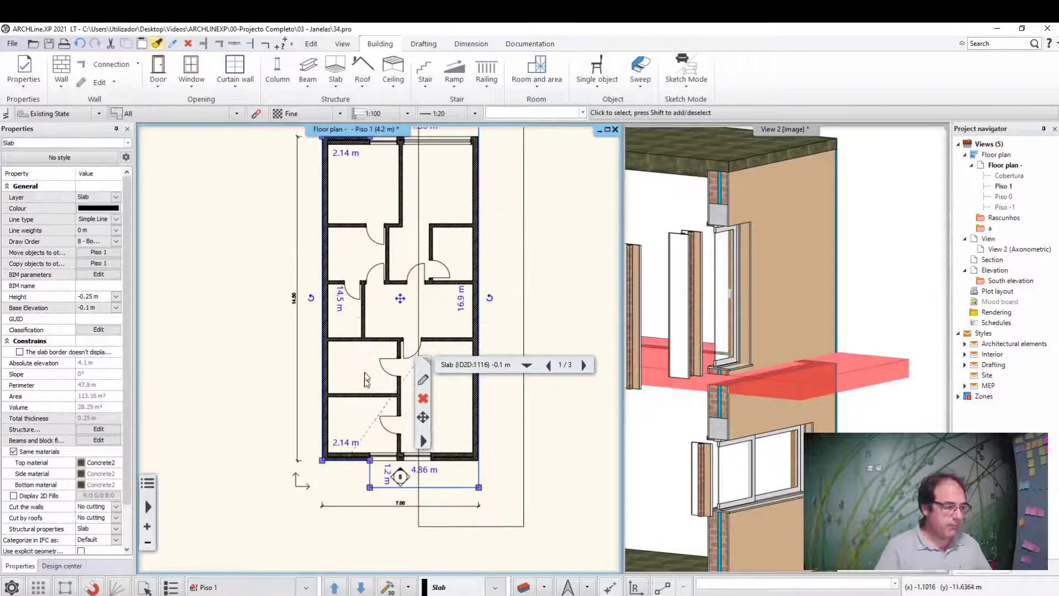
scroll(352, 439, up, 2)
scroll(352, 439, up, 2)
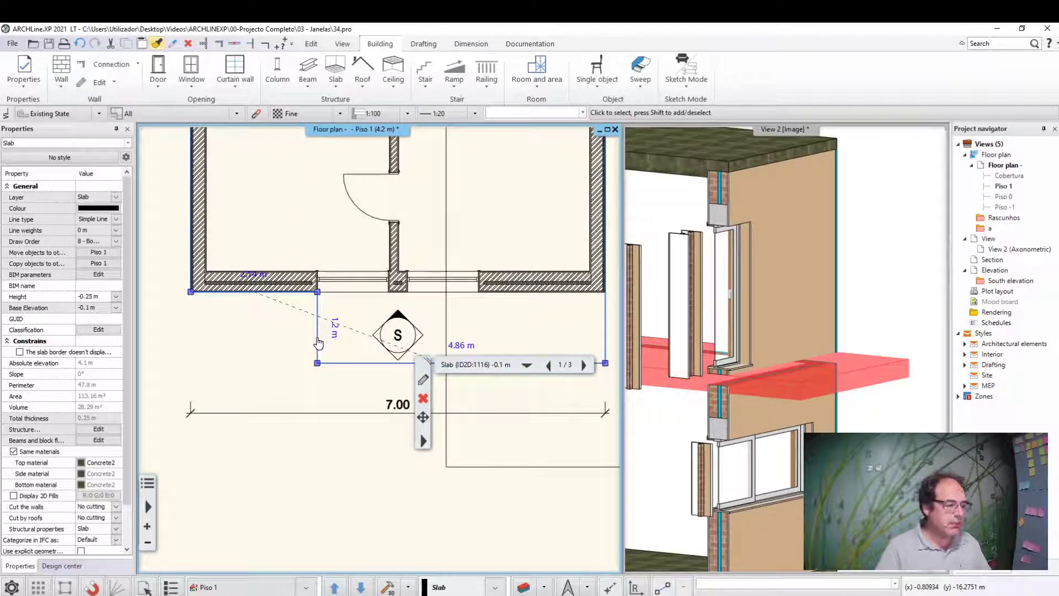
Step: Offset the balcony's side edge outward by 0.3 m and zoom out the plan
click(318, 343)
click(342, 347)
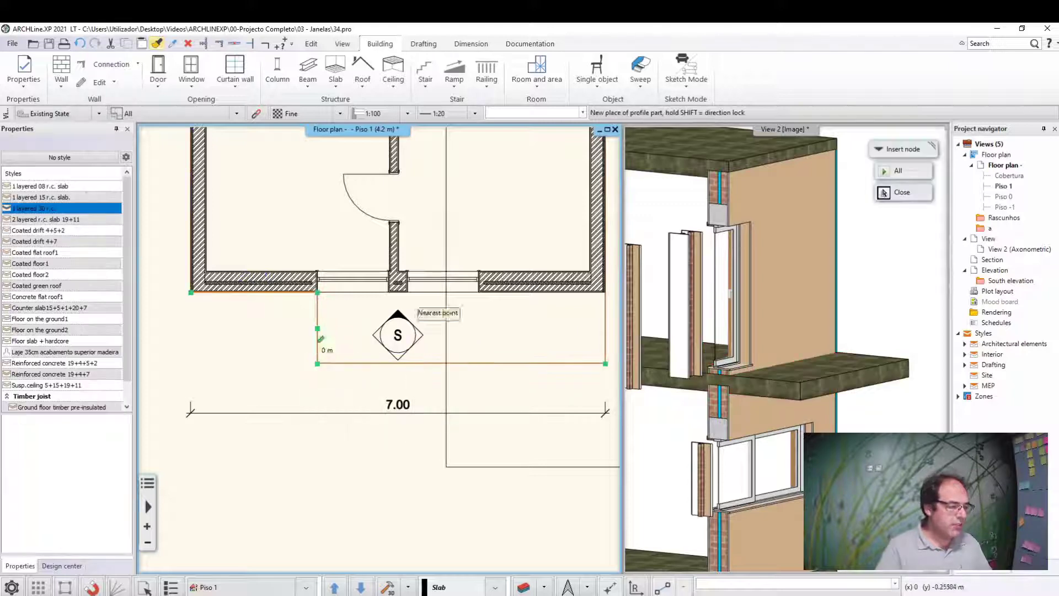
text(0.3)
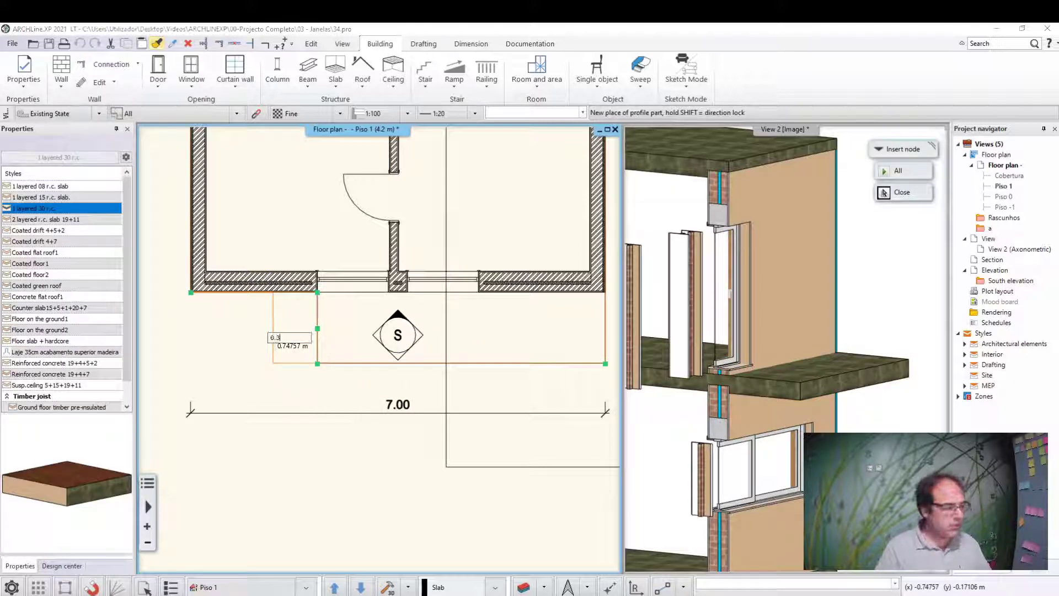
key(Return)
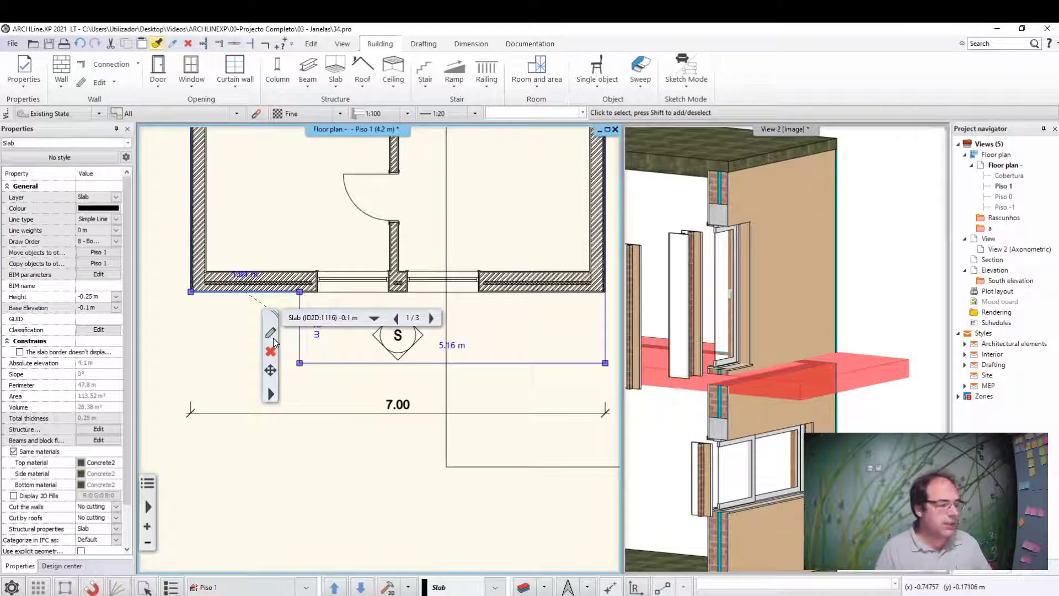
scroll(380, 348, down, 3)
scroll(429, 293, down, 2)
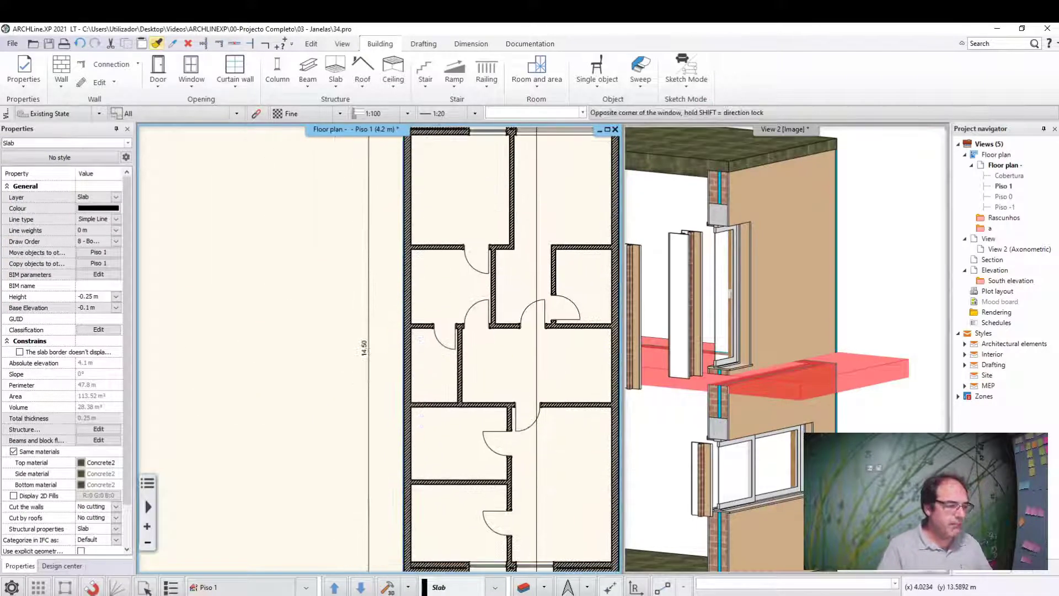
Step: Window-select the Piso 1 slab and offset its edges to project 1.2 m past the north and south walls
click(448, 251)
click(440, 195)
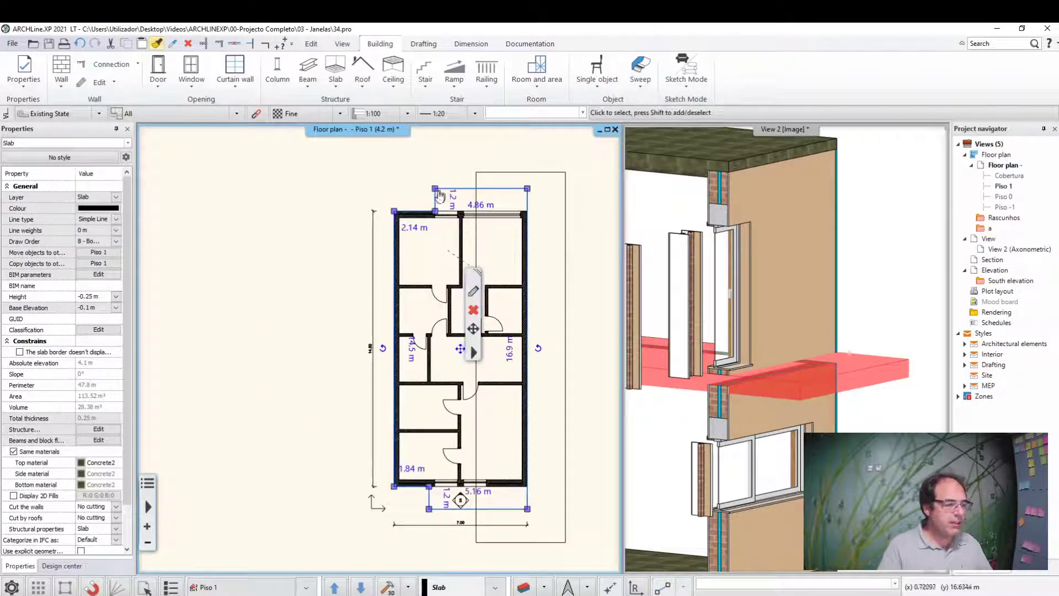
click(438, 204)
click(470, 212)
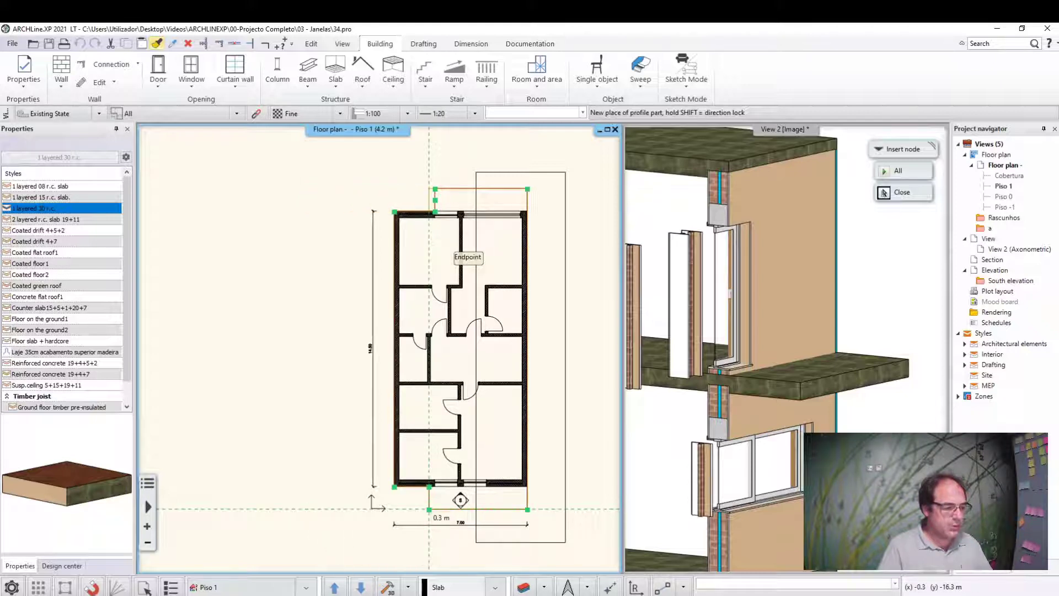
click(461, 251)
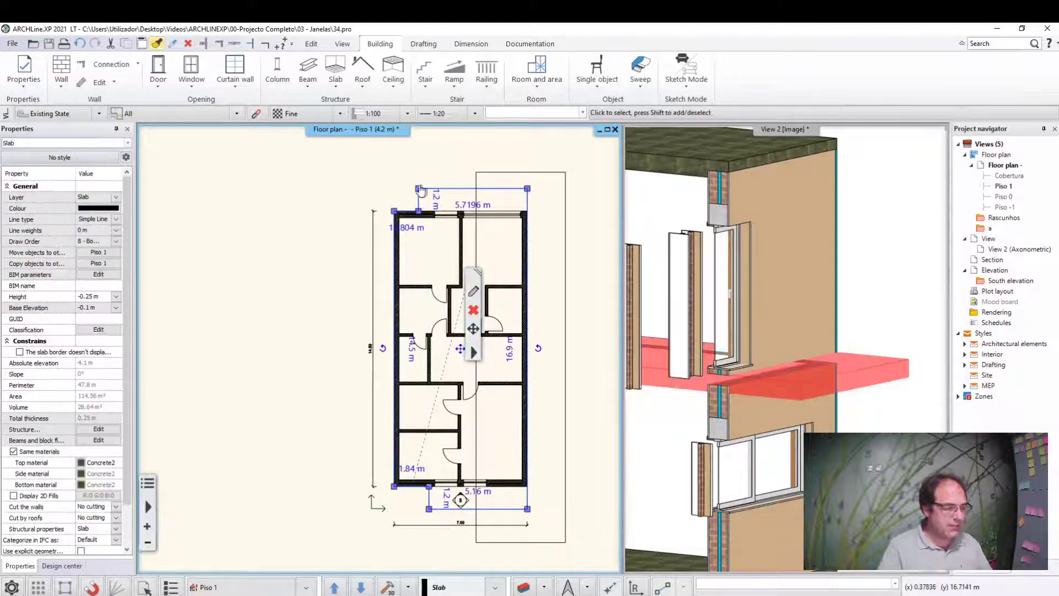
click(420, 205)
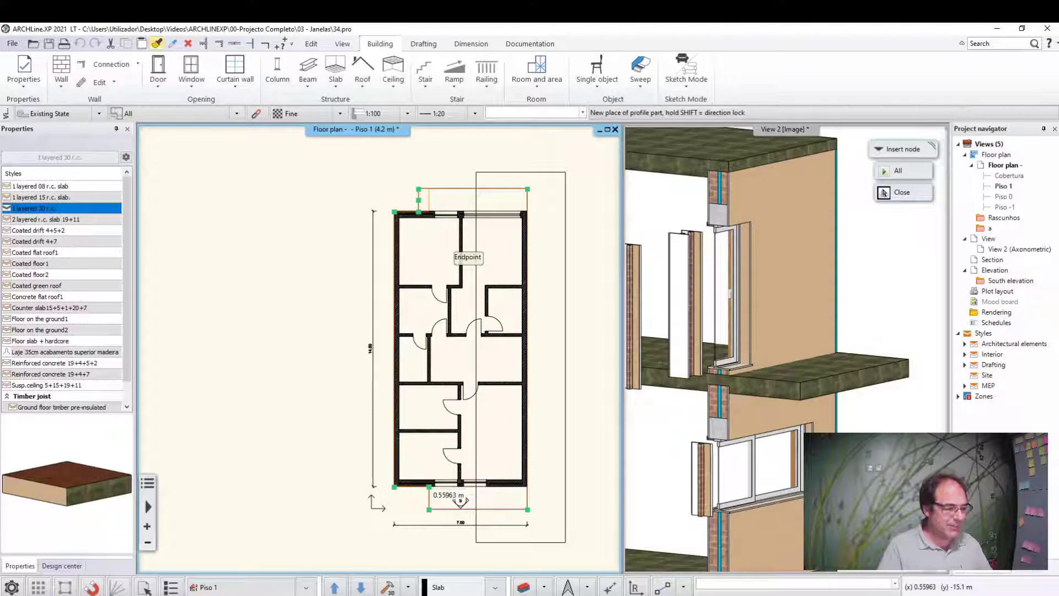
click(431, 489)
key(Escape)
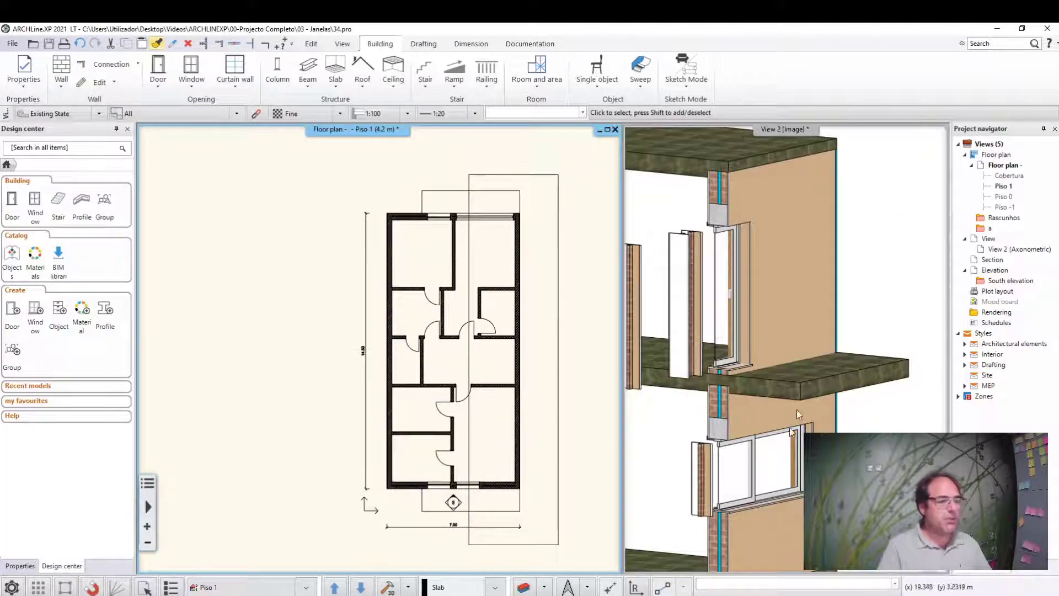
Step: Zoom and orbit the 3D view to examine the side wall and the slab's cut edge
click(869, 293)
scroll(867, 296, down, 5)
scroll(868, 295, up, 2)
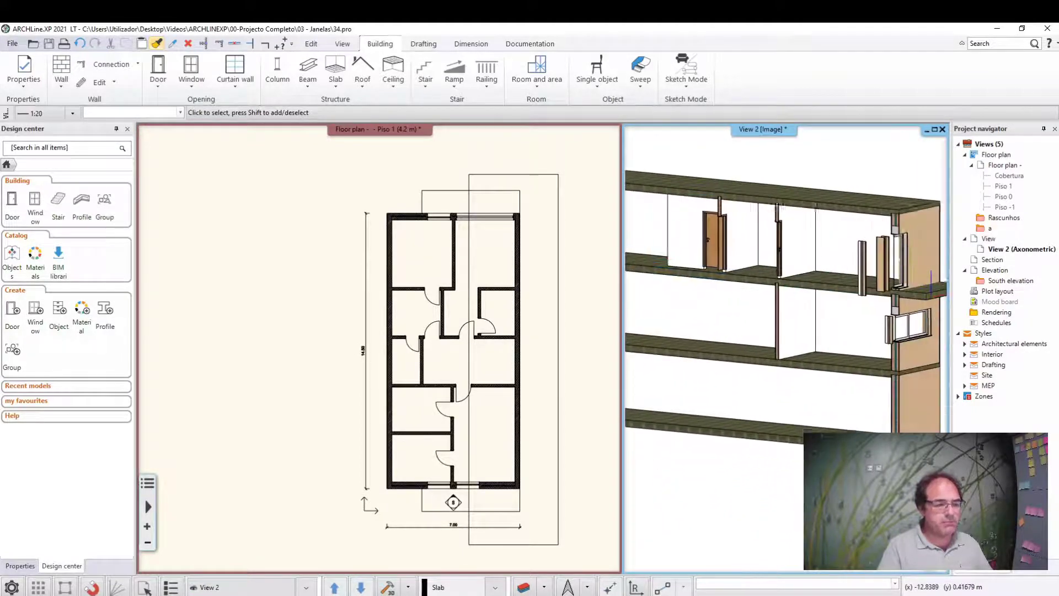
mouse_move(867, 296)
middle_down()
mouse_move(939, 318)
mouse_move(846, 292)
middle_up()
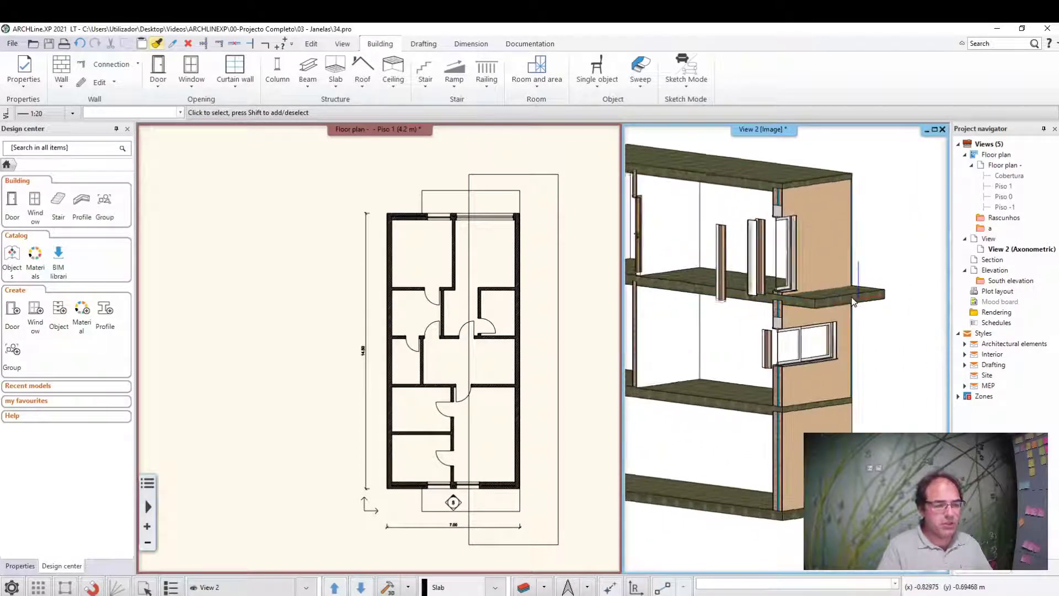
scroll(842, 301, up, 2)
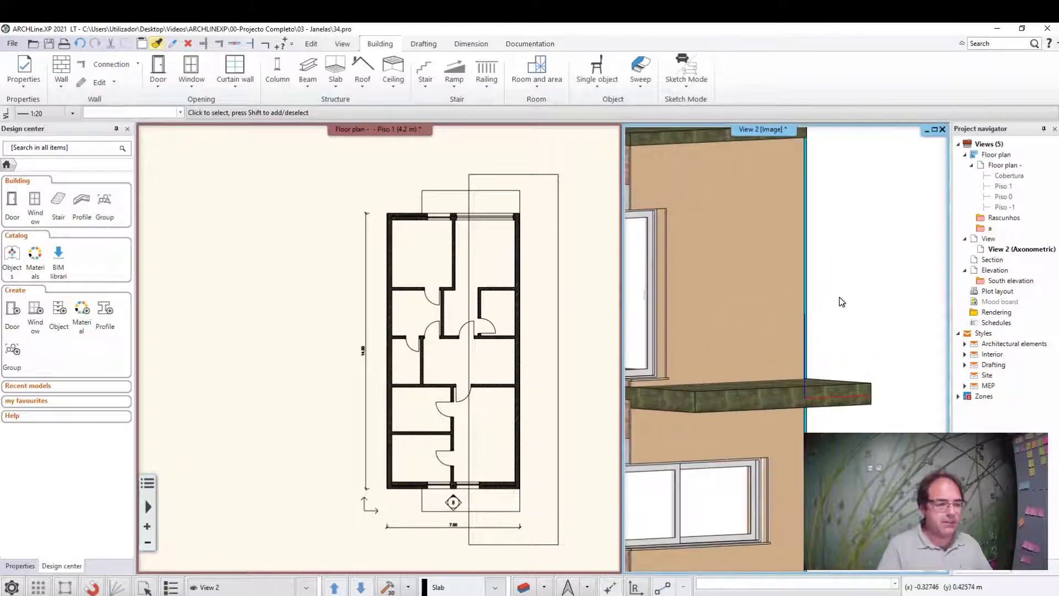
middle_drag(837, 307, 797, 313)
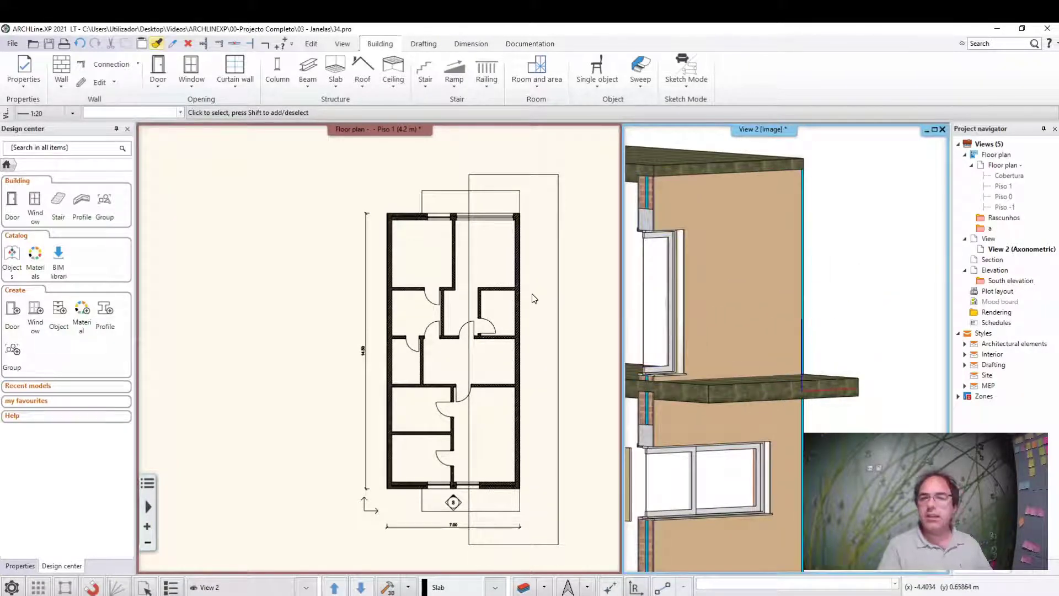
click(265, 433)
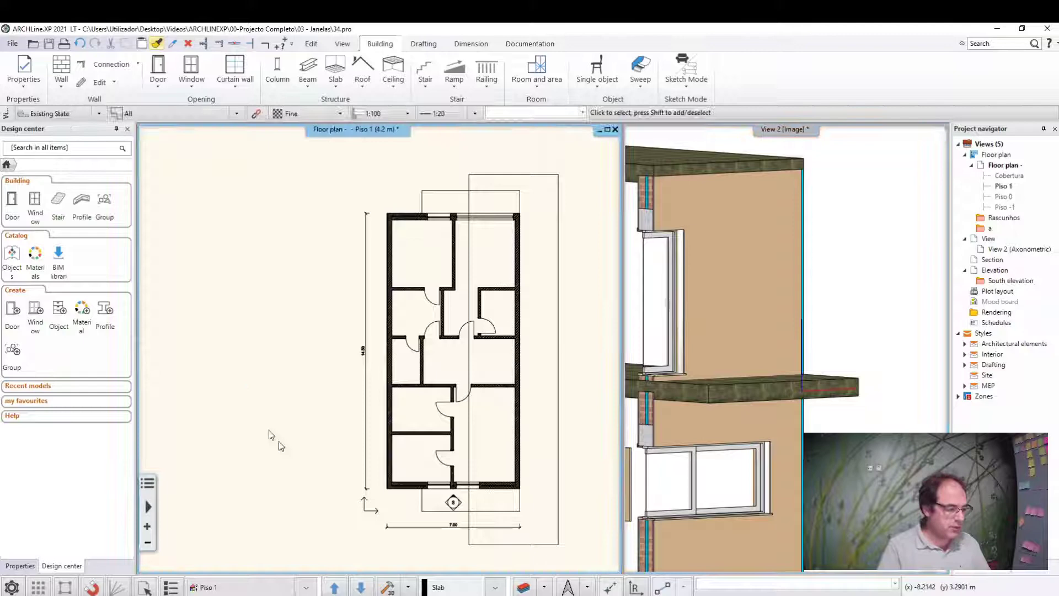
Step: Switch to the Piso 0 plan and set the Piso 1 level's State to Off
click(364, 588)
middle_drag(487, 359, 428, 304)
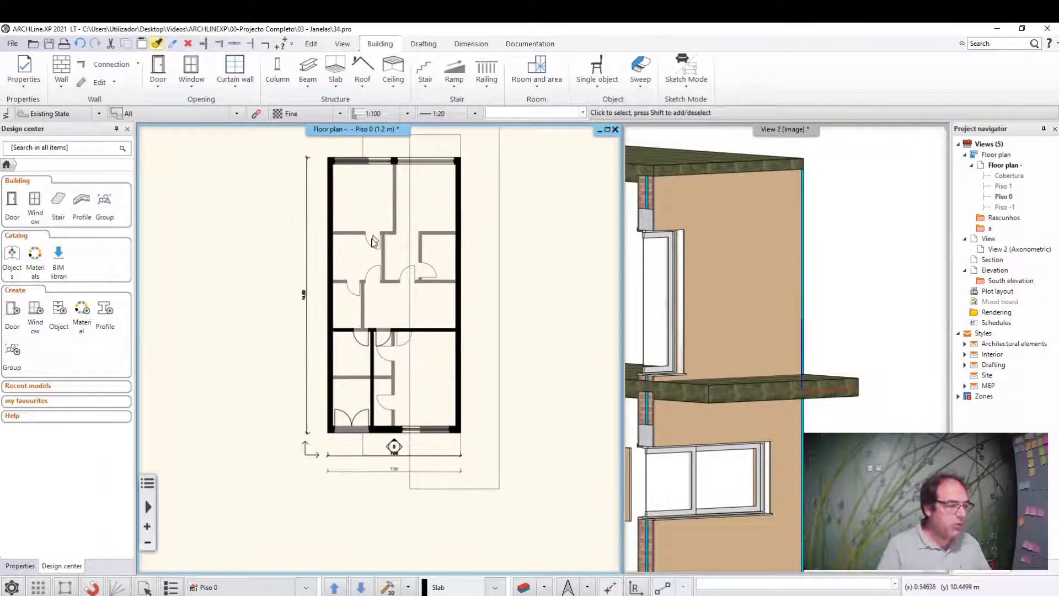
middle_drag(372, 241, 382, 286)
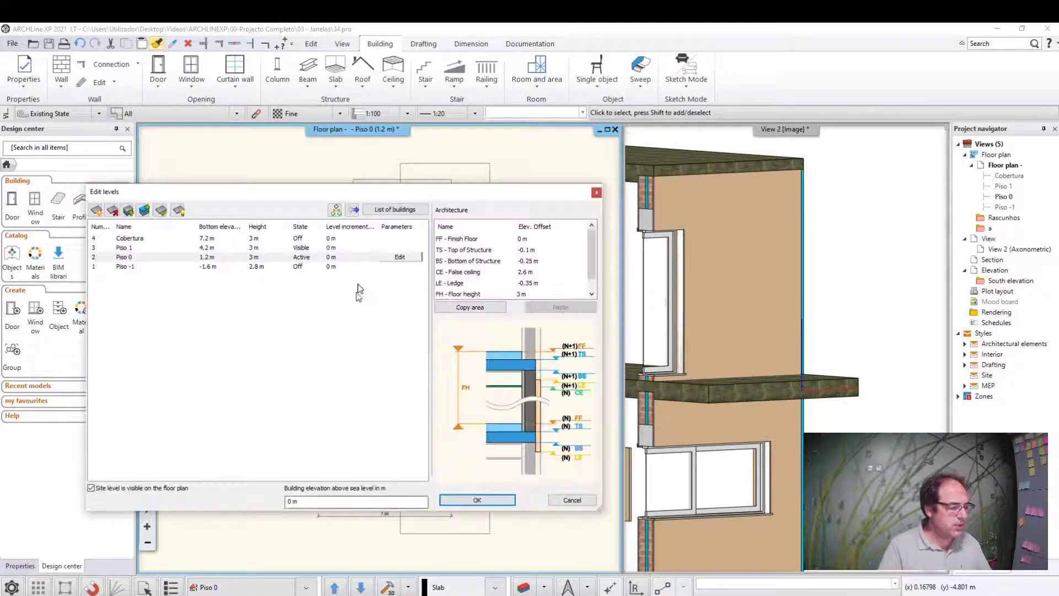
click(301, 249)
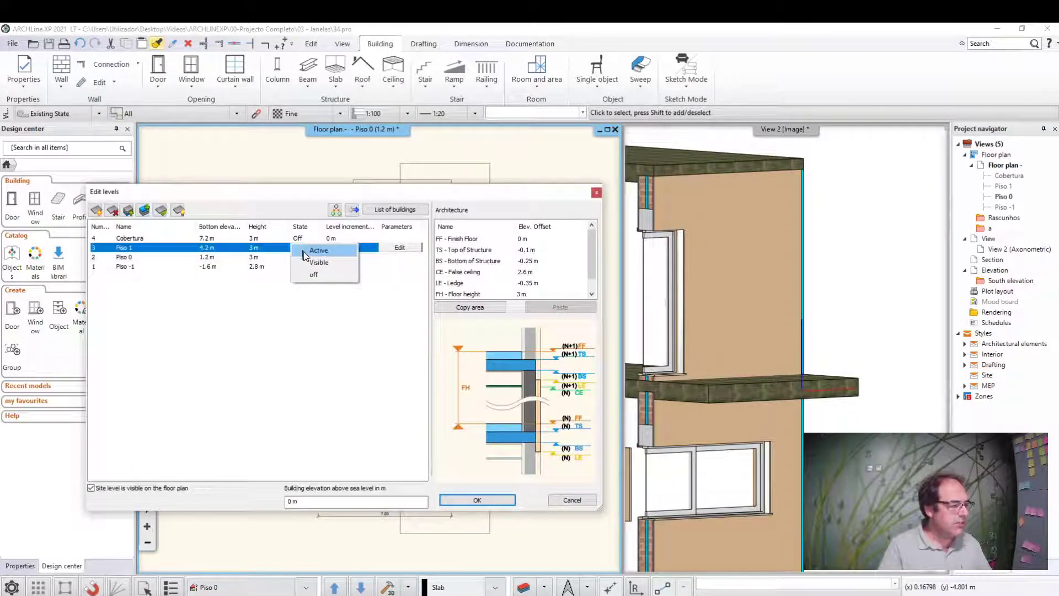
click(307, 274)
click(478, 499)
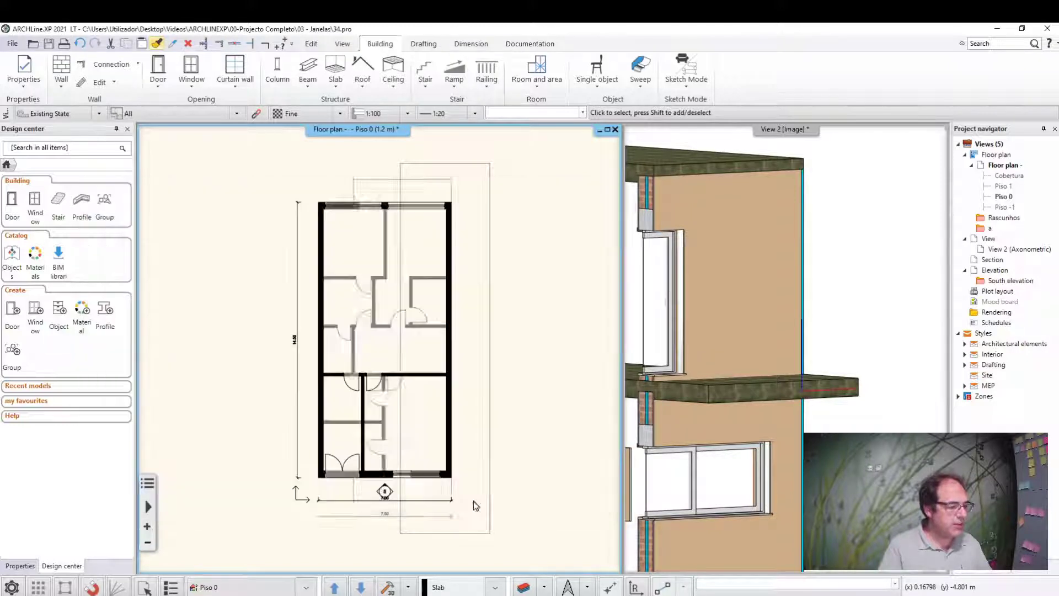
scroll(374, 371, up, 2)
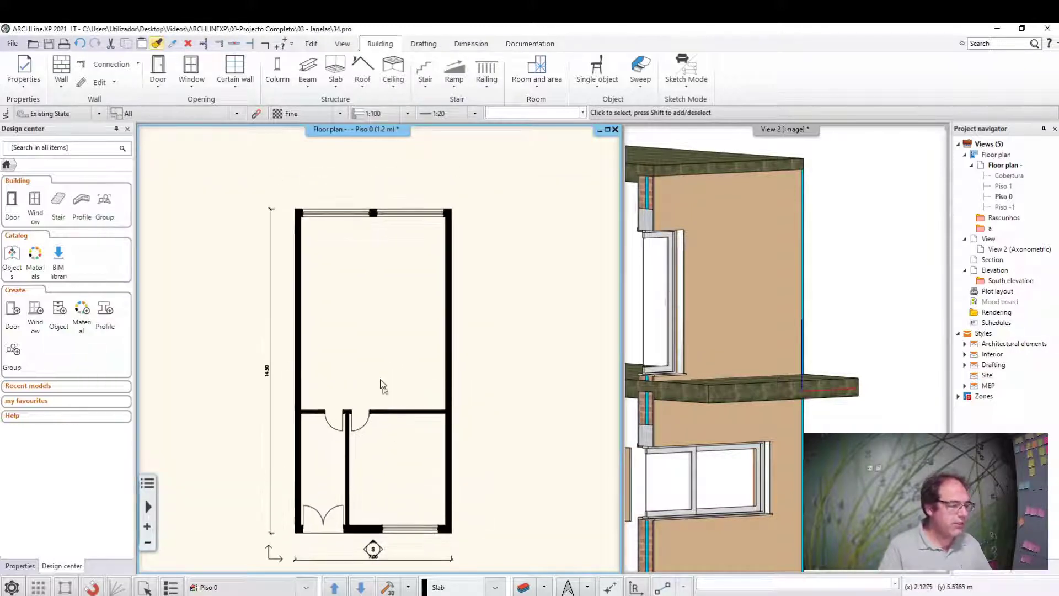
Step: Select the Piso 0 slab and bring its bottom edge into view
click(326, 534)
scroll(364, 512, up, 2)
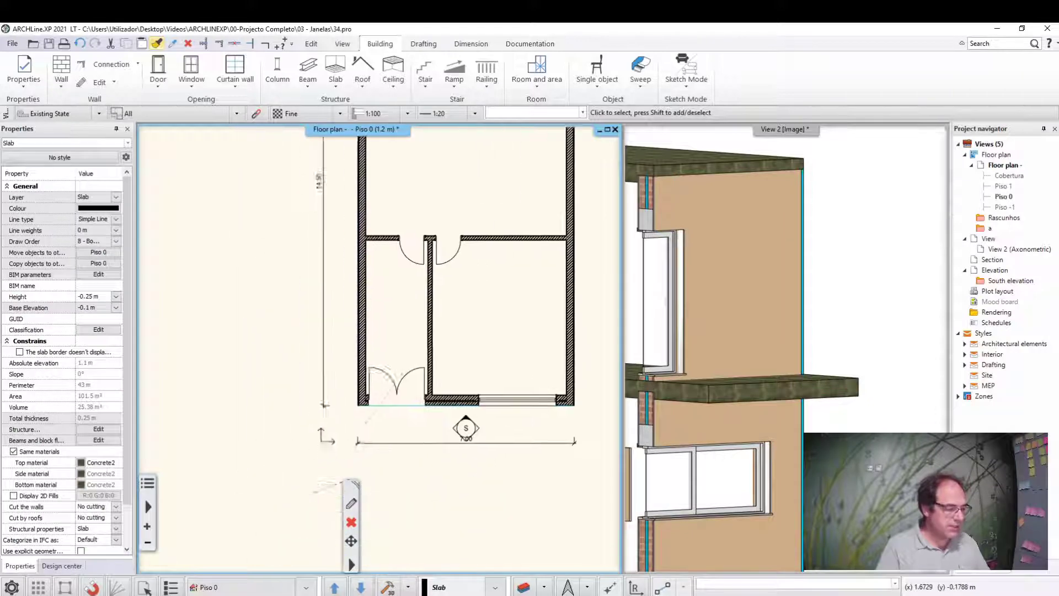
scroll(419, 452, down, 1)
scroll(451, 412, down, 1)
scroll(434, 379, up, 1)
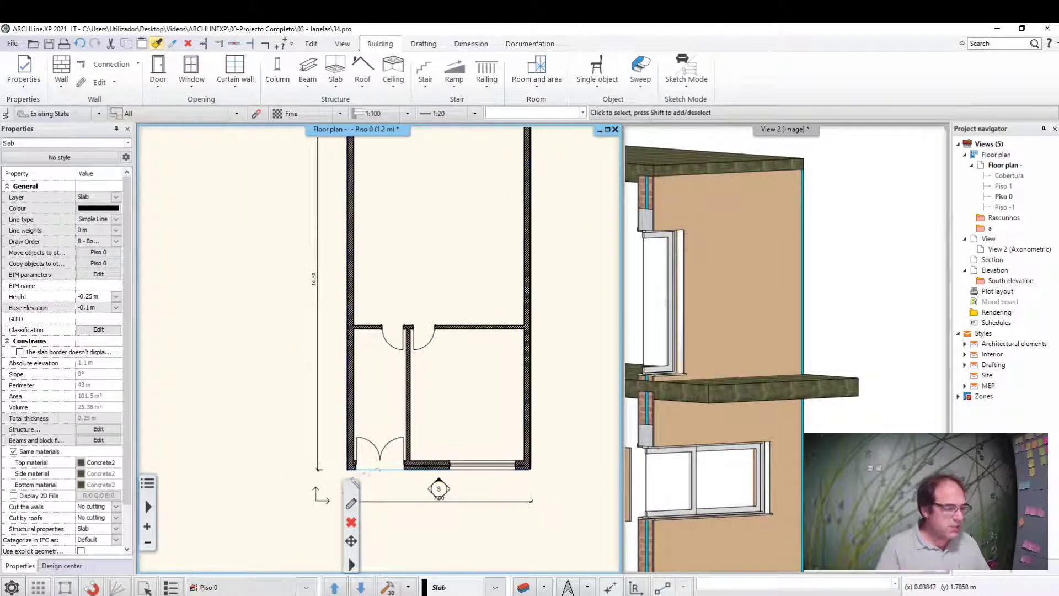
scroll(422, 371, up, 1)
scroll(410, 364, up, 1)
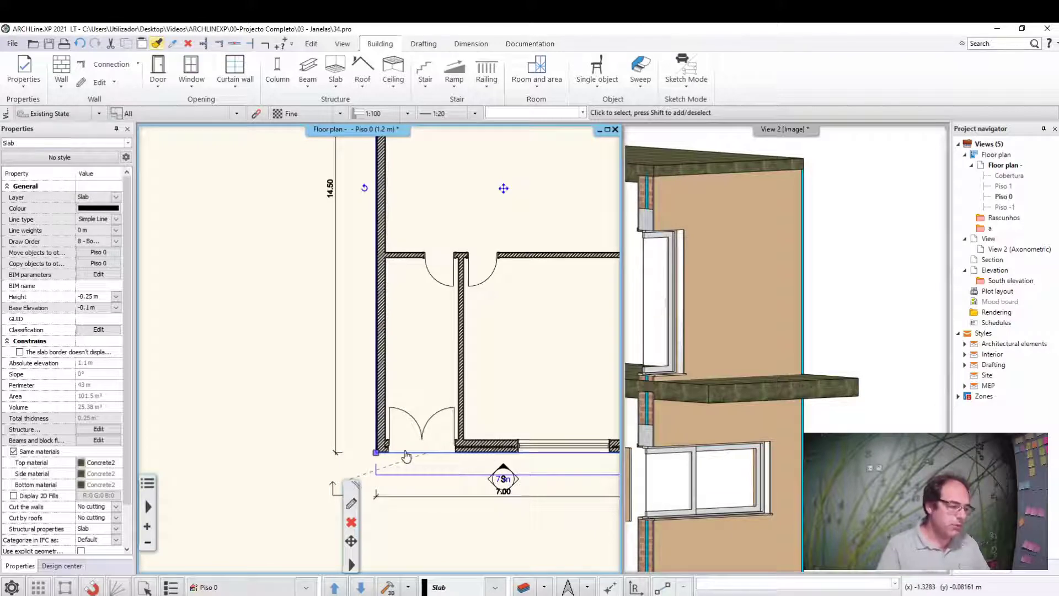
scroll(413, 453, up, 1)
scroll(439, 343, up, 1)
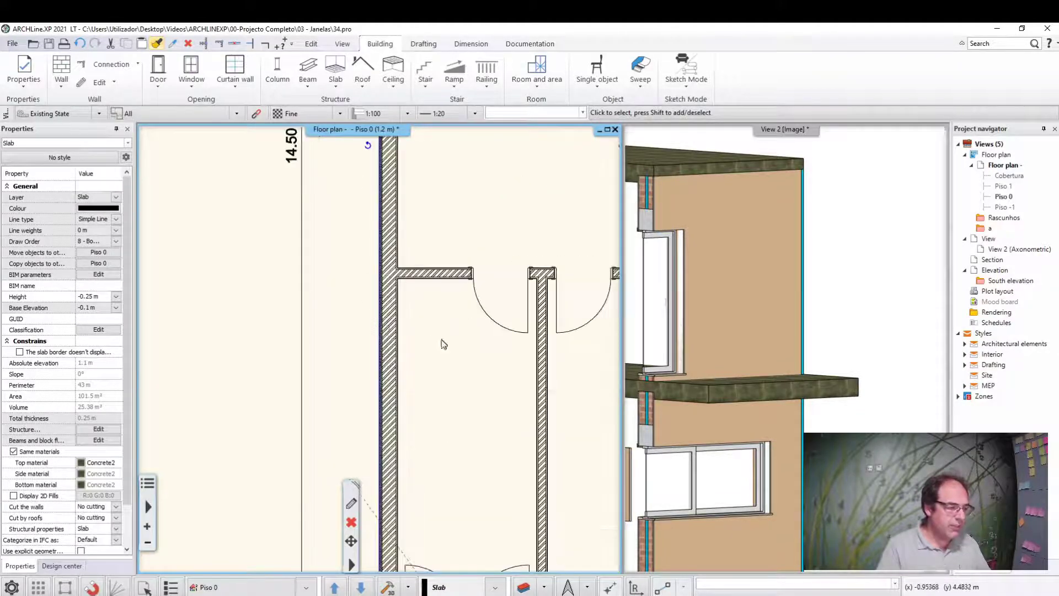
scroll(388, 357, down, 2)
middle_drag(387, 358, 366, 331)
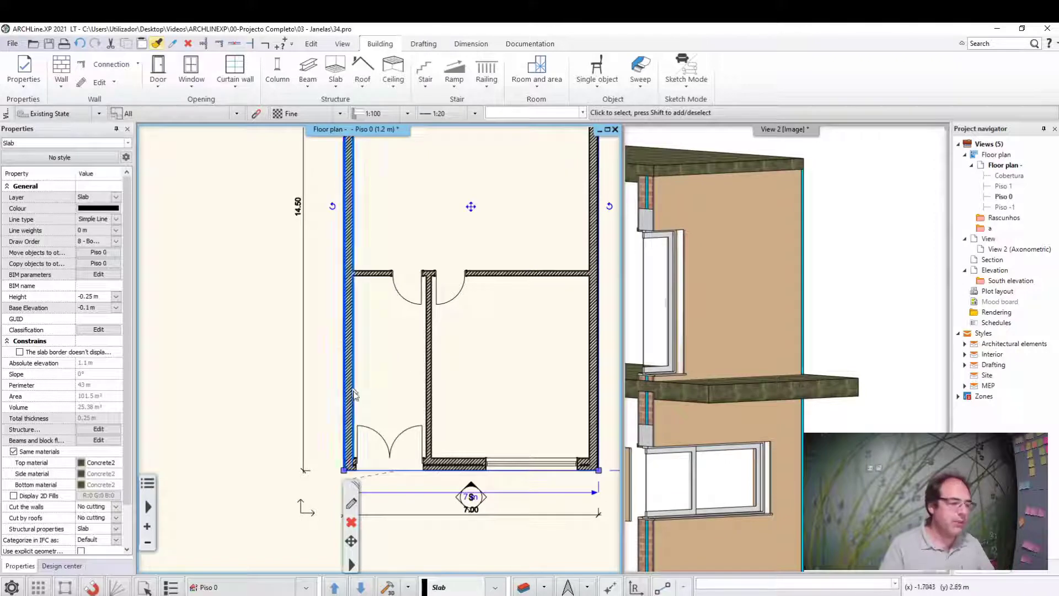
Step: Insert a node on the bottom edge, splitting it into 2.18 m and 4.82 m parts
click(416, 476)
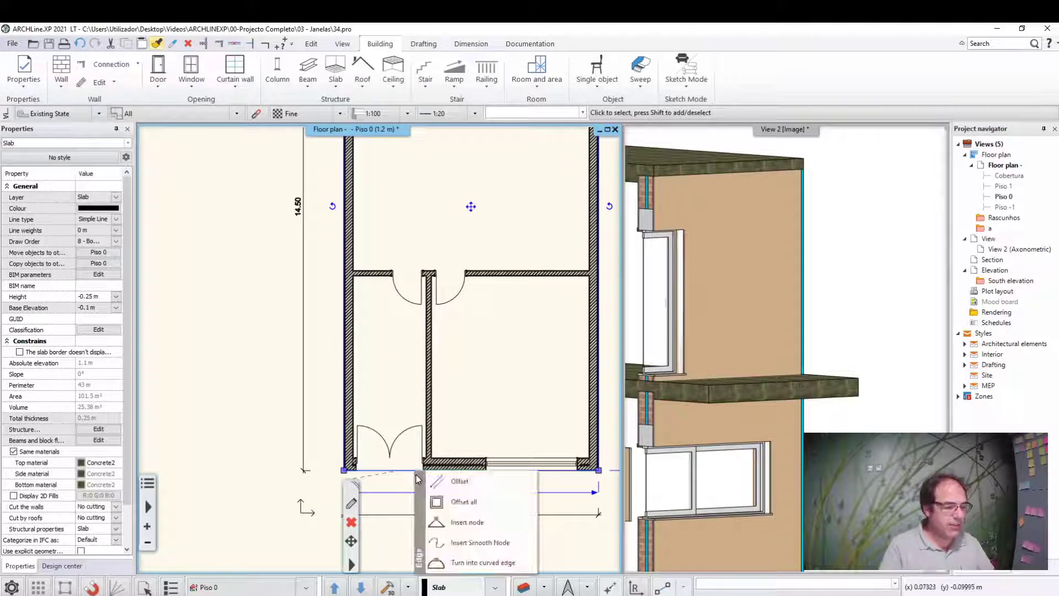
click(469, 528)
scroll(469, 518, up, 2)
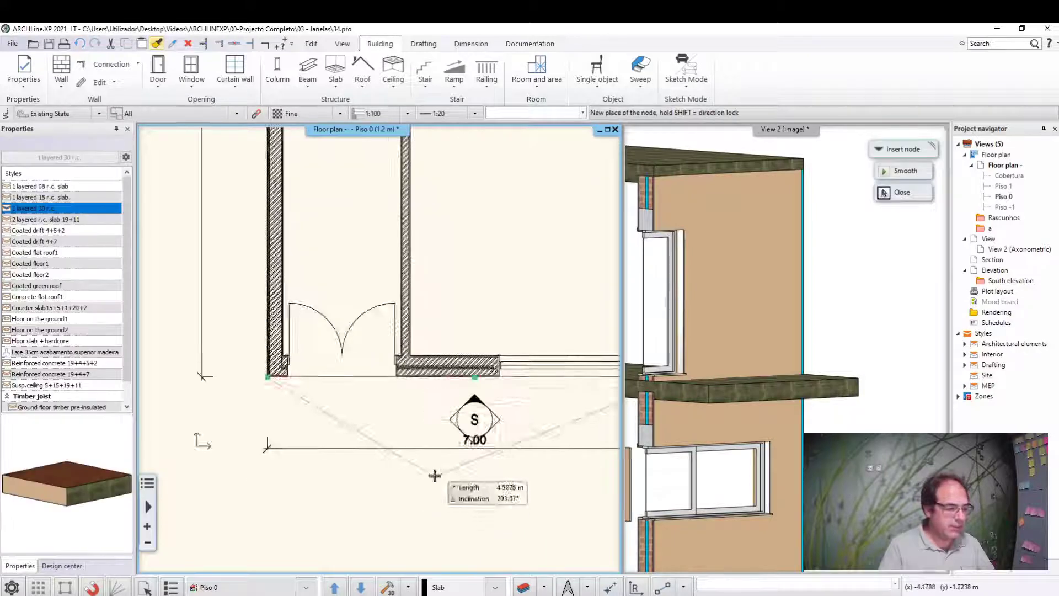
click(155, 345)
scroll(375, 397, down, 2)
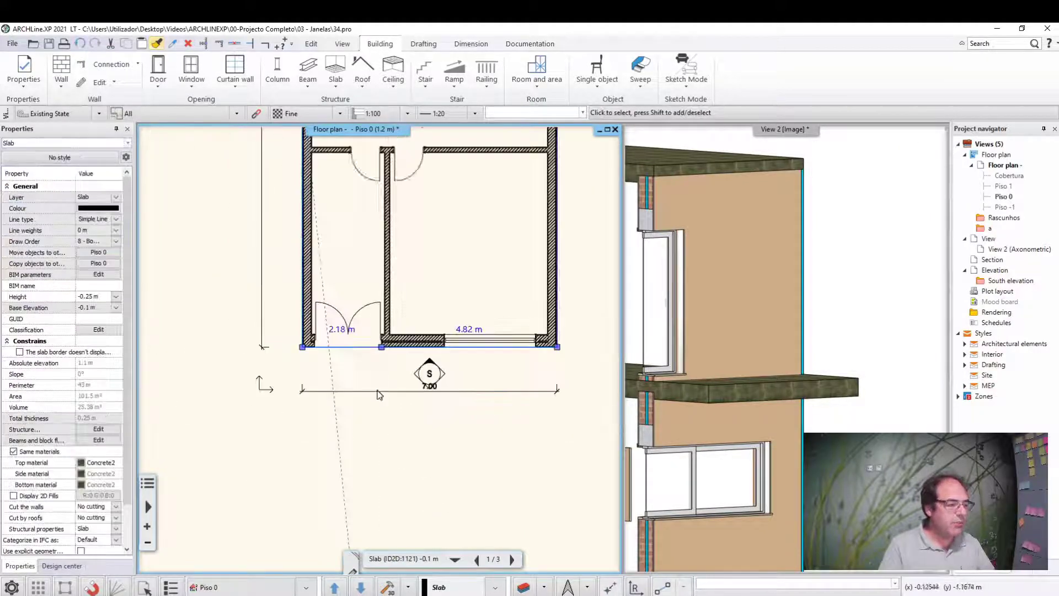
scroll(362, 301, down, 1)
scroll(353, 298, up, 2)
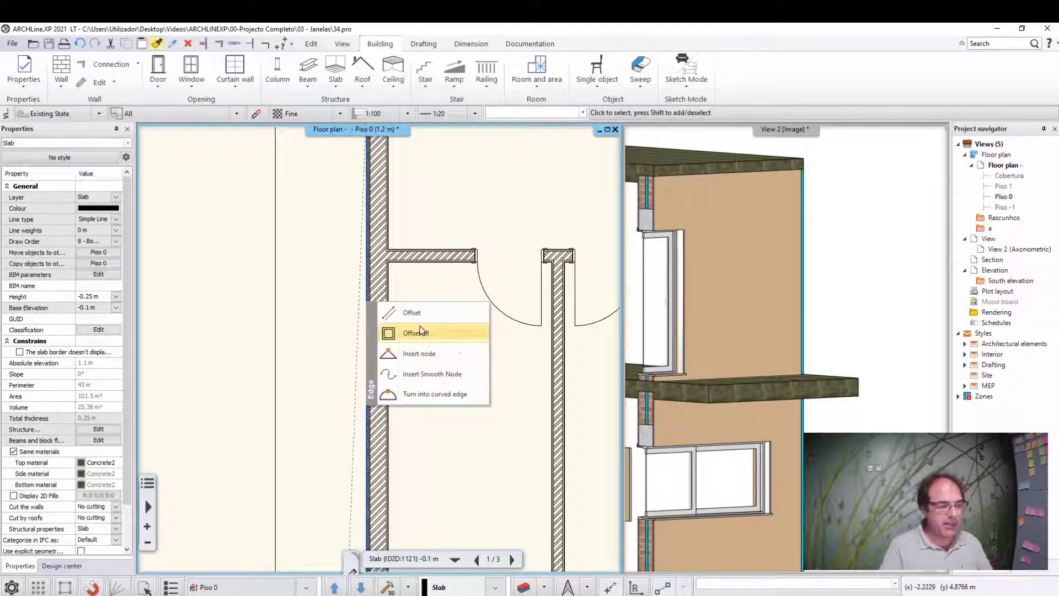
Step: Insert nodes on the Piso 0 slab's left edge and at the lower edge's midpoint
click(418, 355)
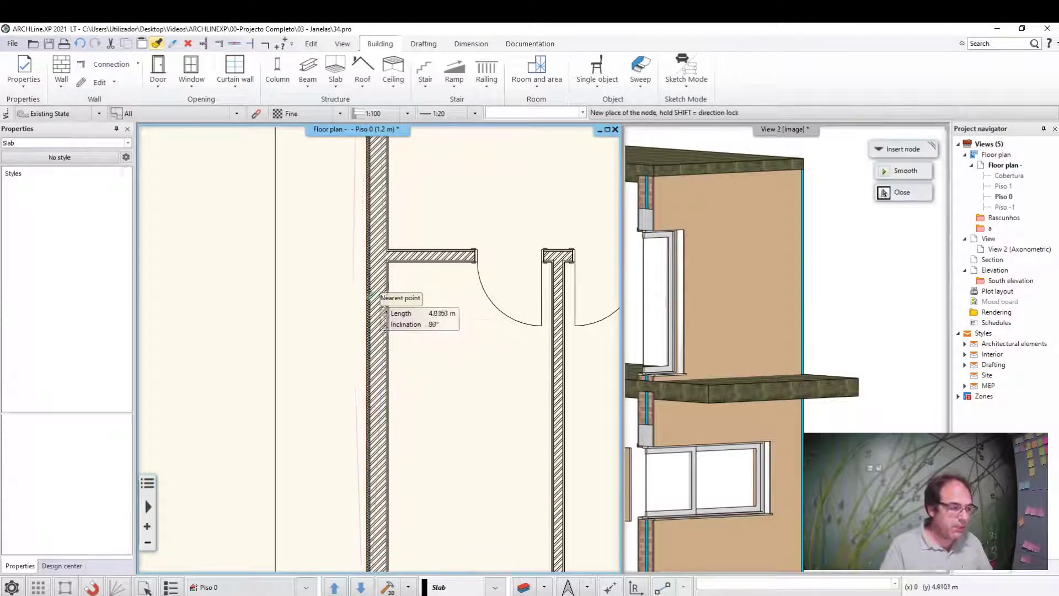
click(369, 301)
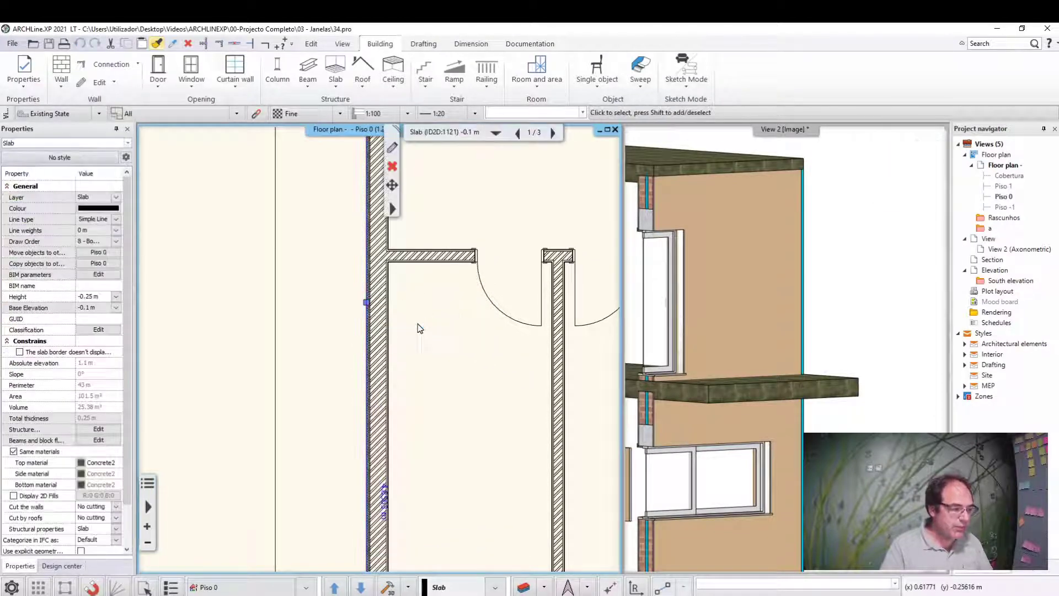
scroll(418, 326, down, 3)
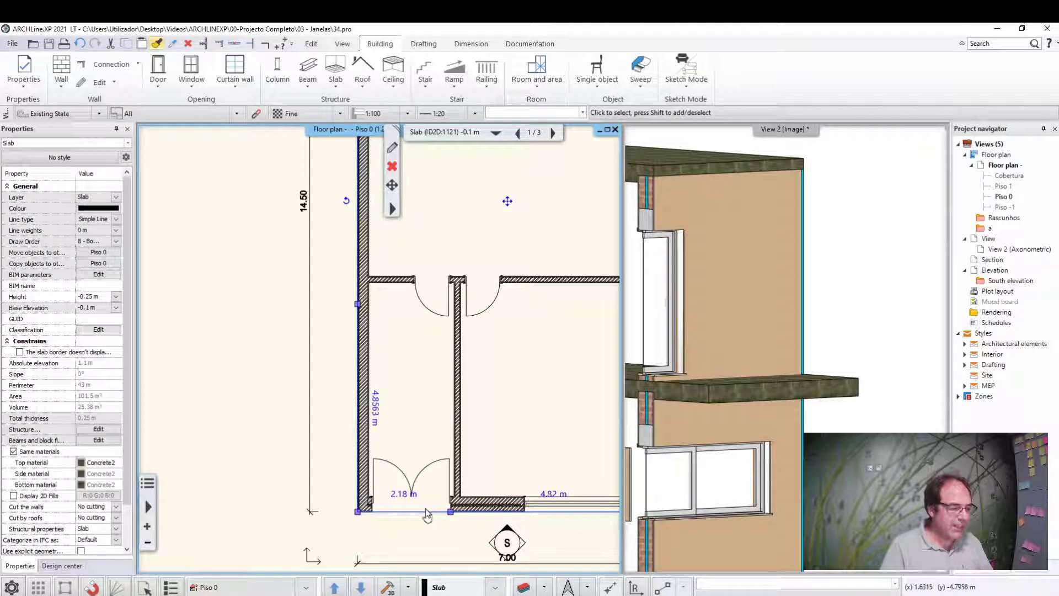
click(453, 516)
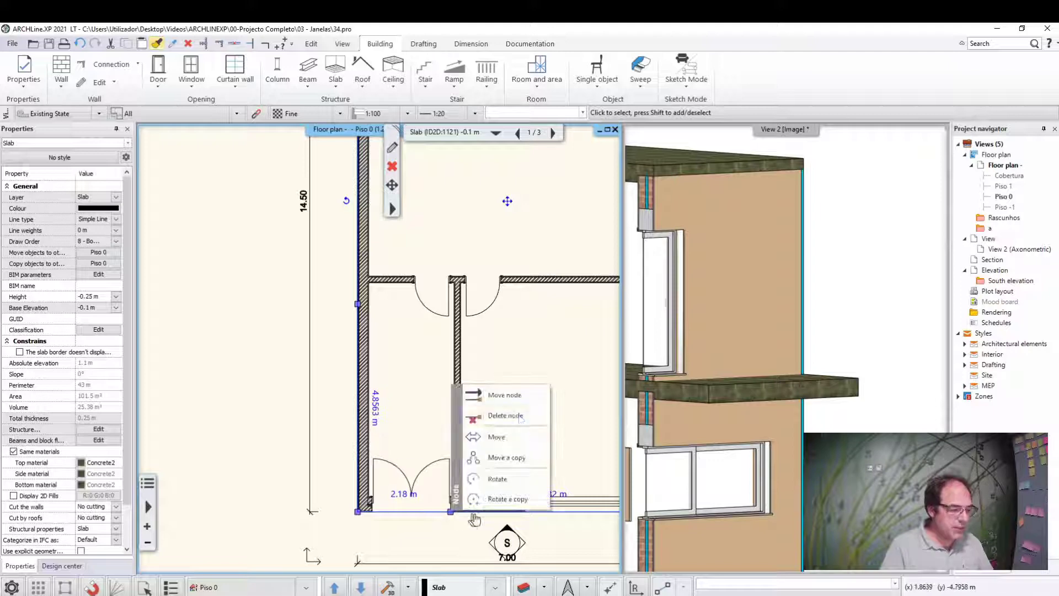
click(508, 396)
click(487, 511)
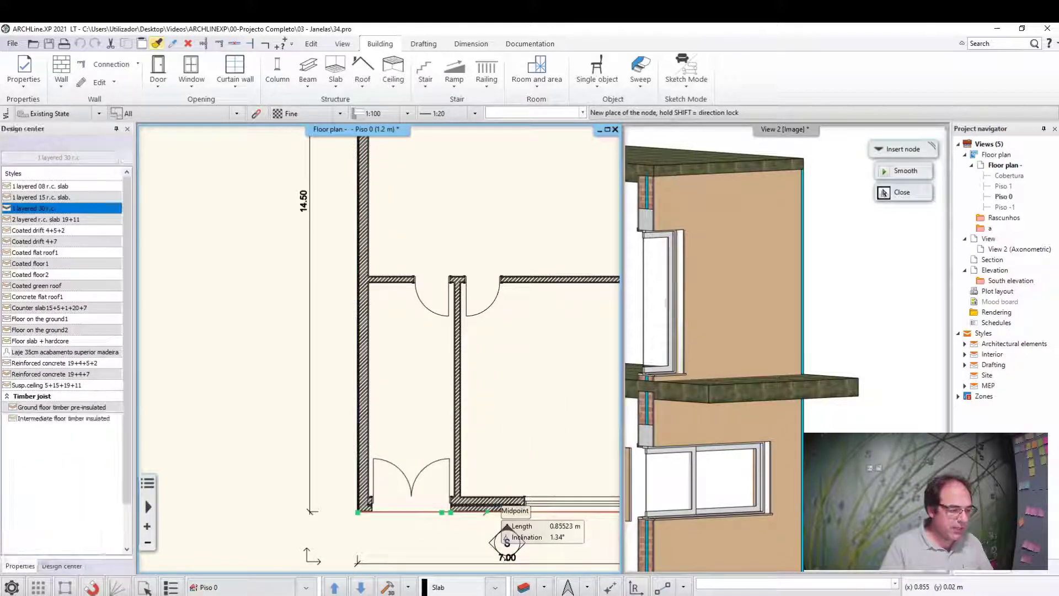
Step: Move part of the slab's lower edge onto the wall corner
click(357, 385)
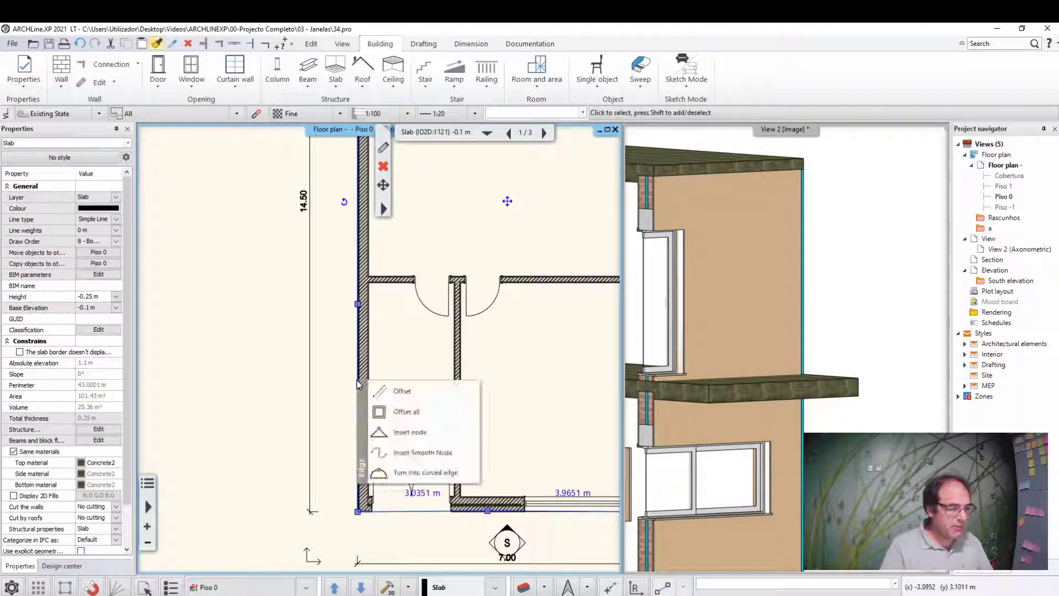
click(393, 386)
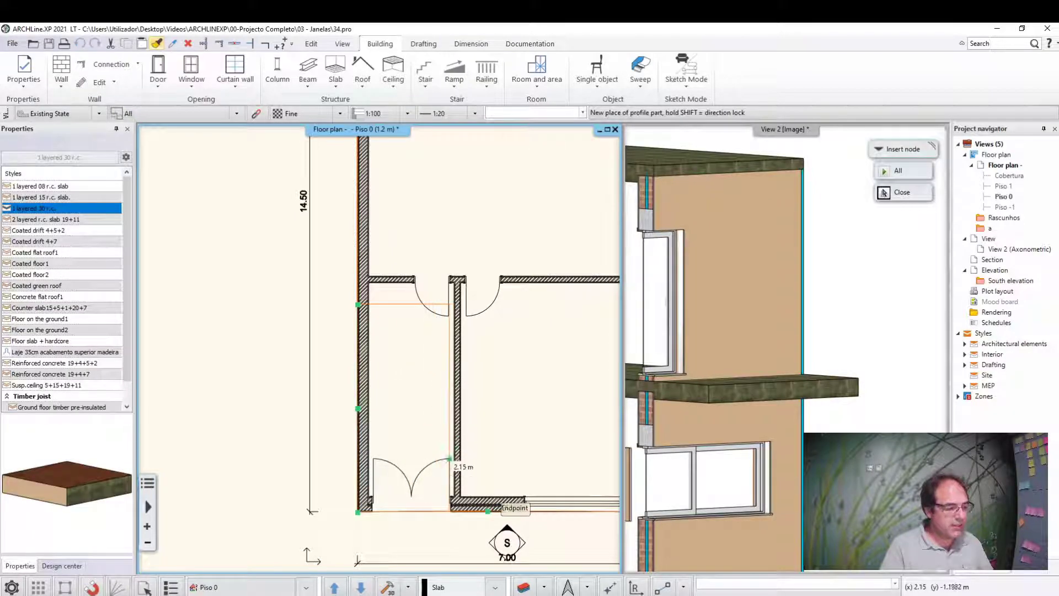
scroll(449, 479, up, 3)
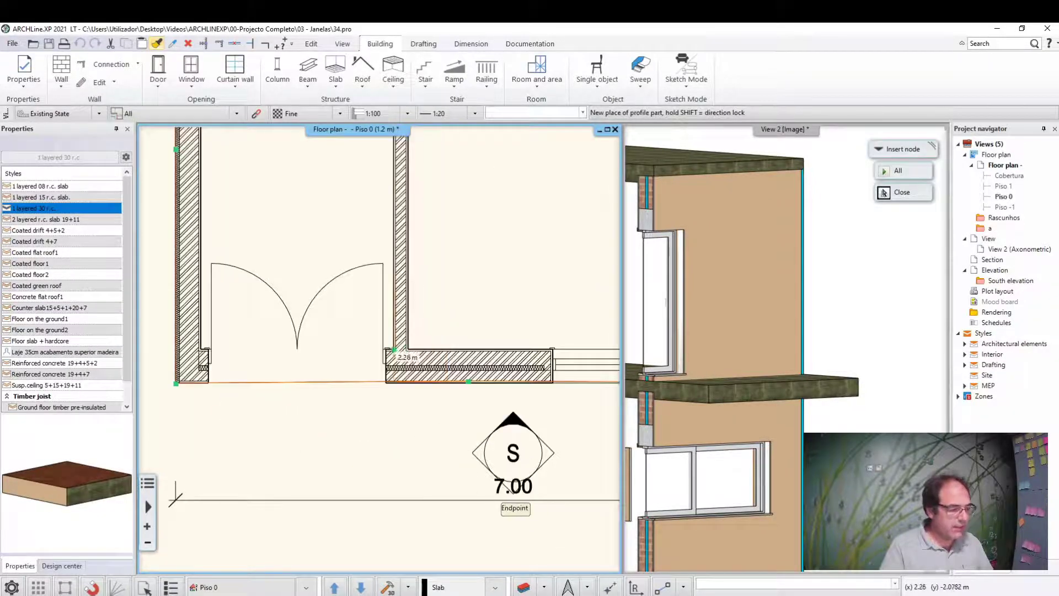
click(510, 500)
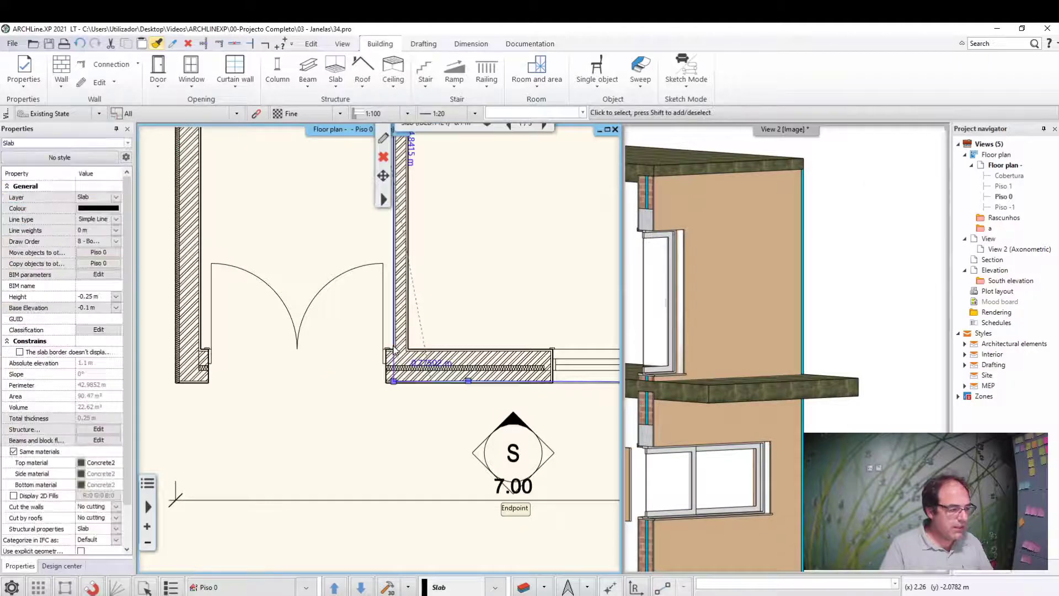
scroll(379, 357, down, 4)
scroll(380, 358, down, 2)
scroll(384, 361, up, 2)
scroll(385, 370, up, 1)
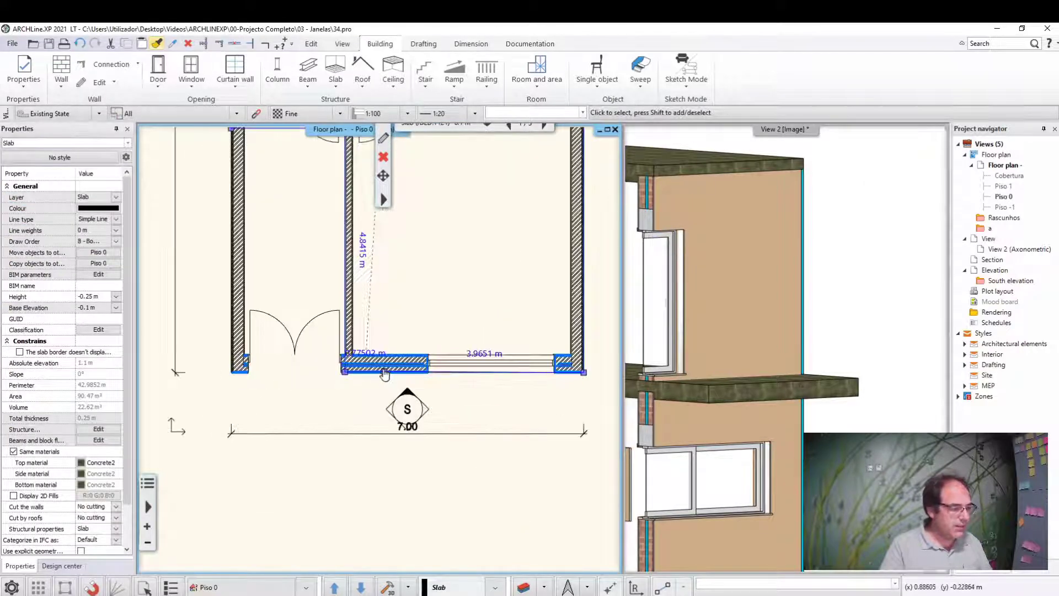
Step: Shorten the slab edge near the upper walls to 4.74 m
middle_drag(385, 375, 395, 454)
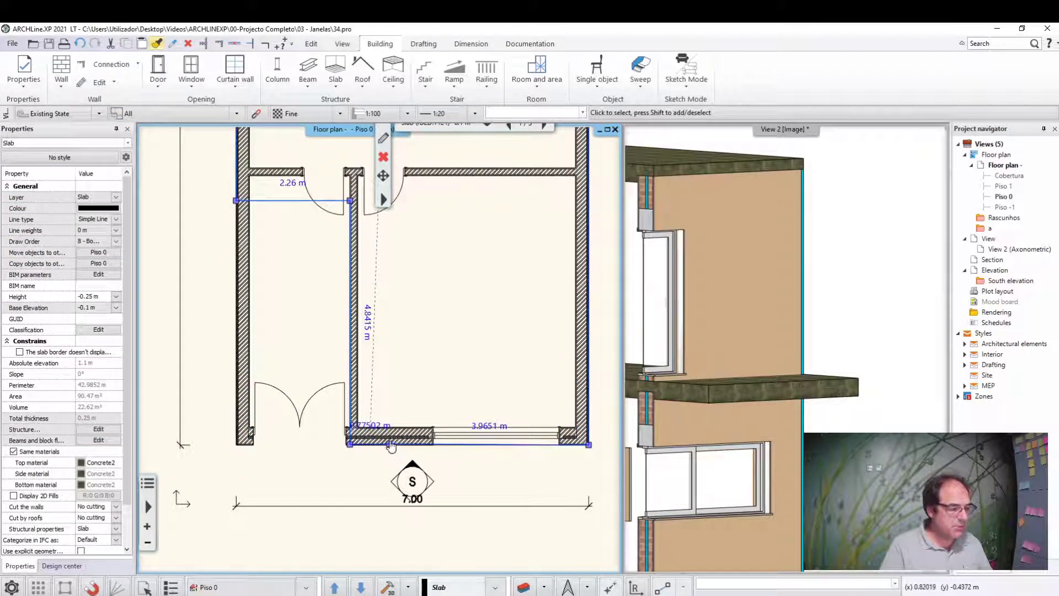
right_click(390, 452)
click(441, 475)
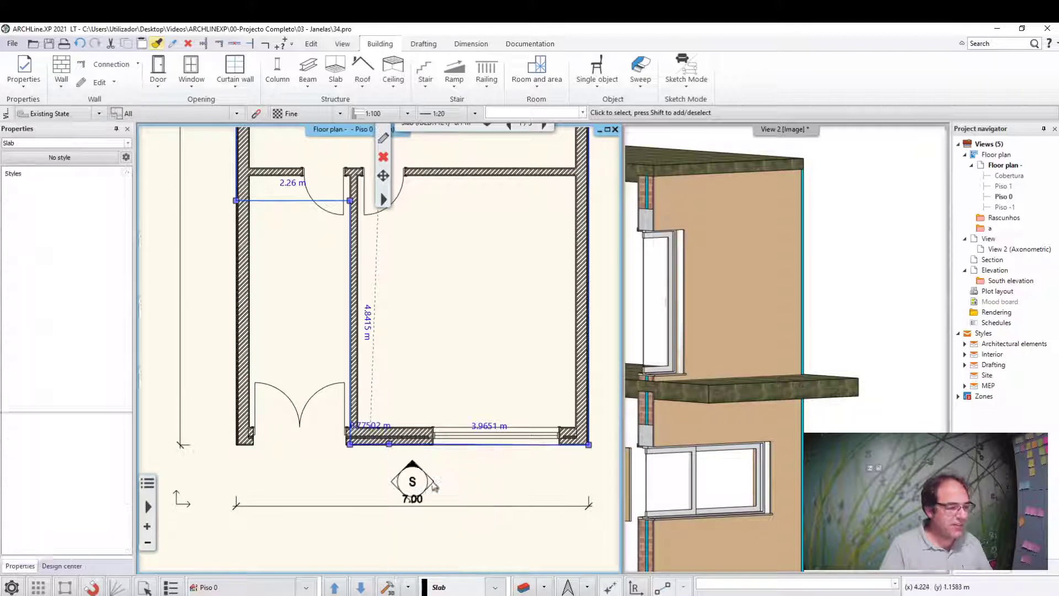
scroll(386, 386, up, 1)
scroll(342, 354, up, 1)
scroll(325, 334, up, 1)
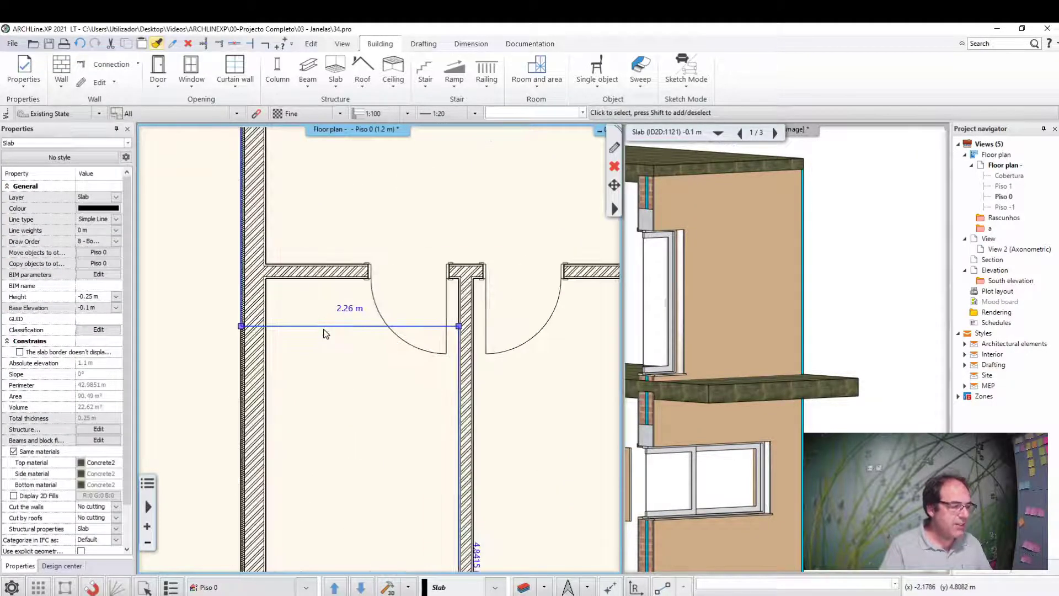
Step: Offset the 2.26 m slab edge onto the interior wall face
right_click(325, 331)
click(345, 337)
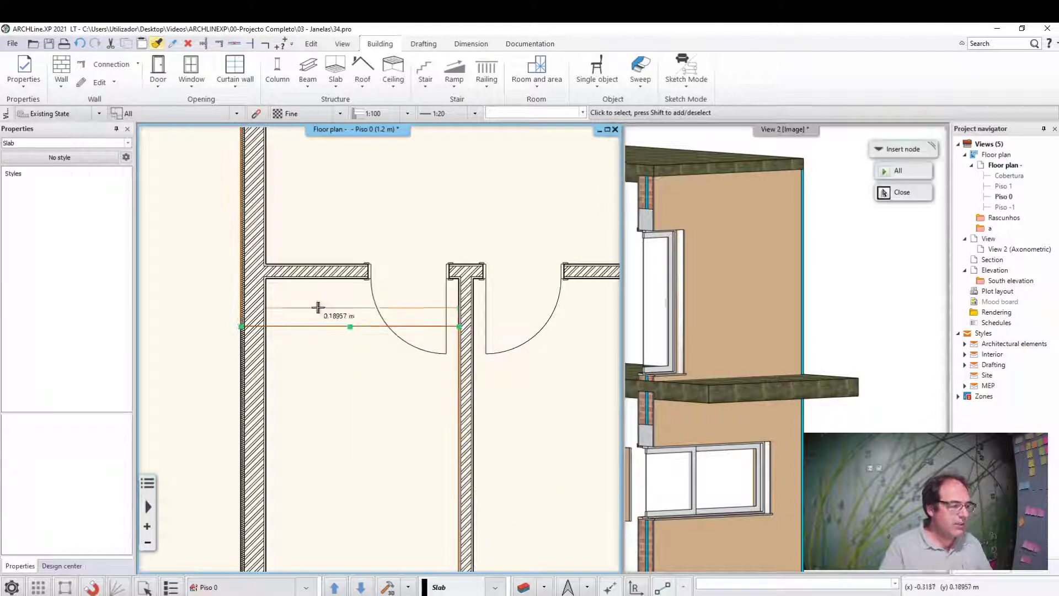
click(268, 279)
scroll(466, 216, down, 1)
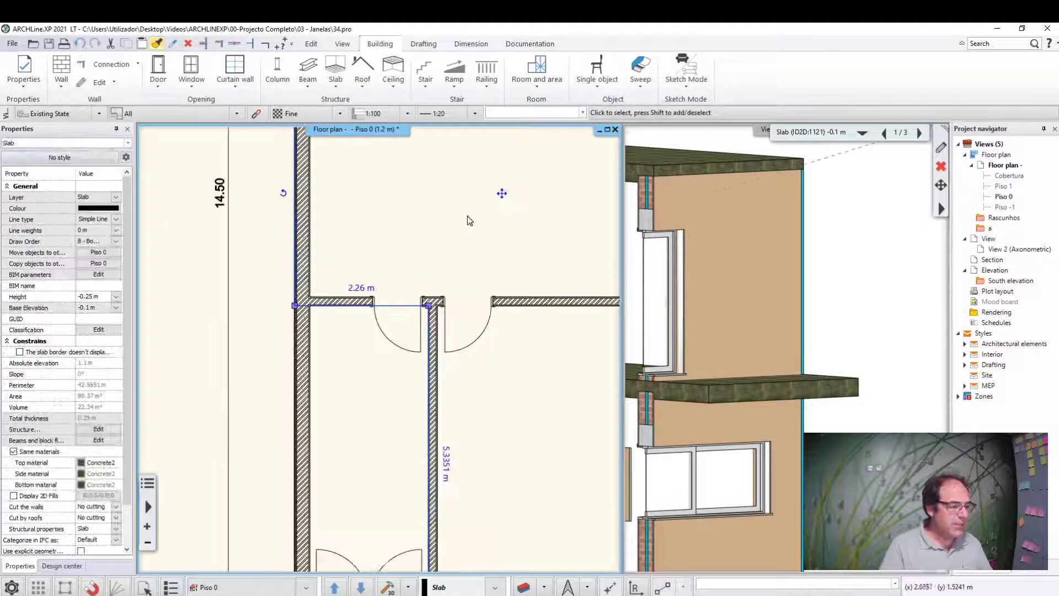
scroll(467, 216, down, 1)
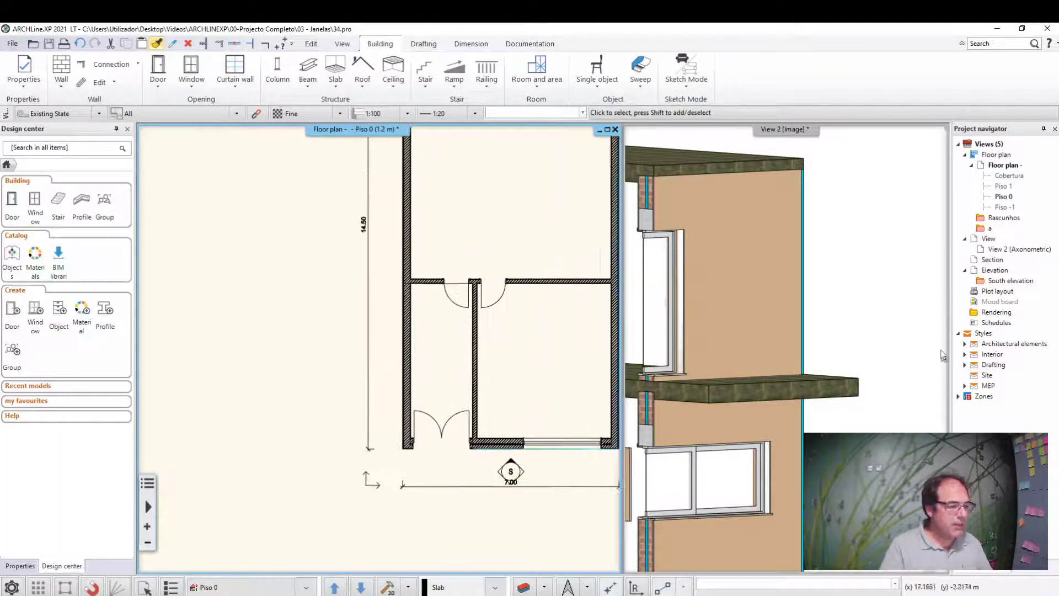
Step: Start a cut-away 3D view and set its first corner over the right part of the Piso 0 plan
click(787, 325)
scroll(788, 325, down, 2)
click(449, 283)
scroll(463, 366, down, 2)
scroll(432, 385, down, 1)
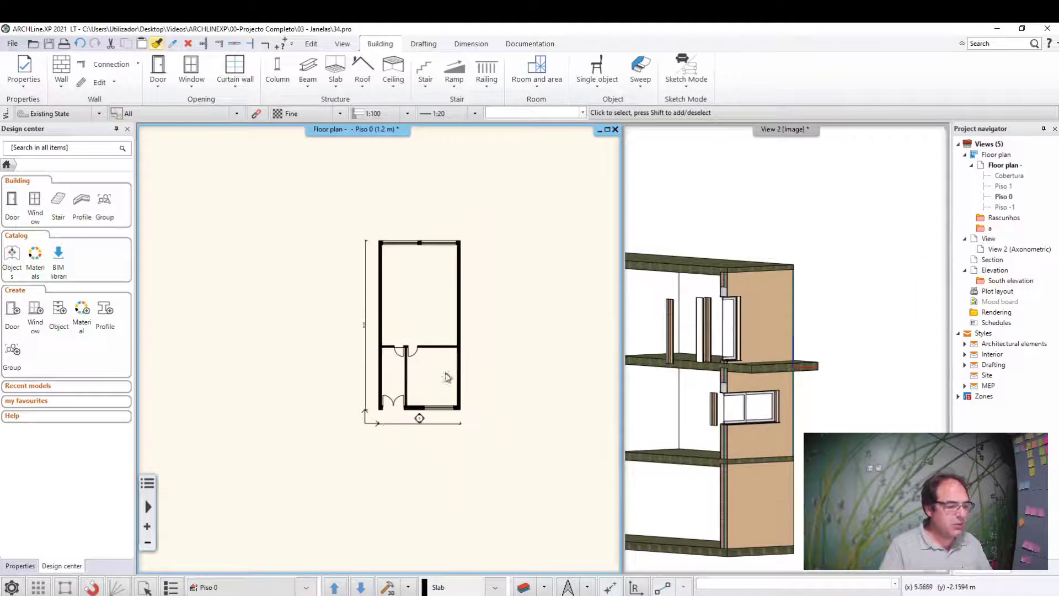
scroll(407, 393, down, 1)
scroll(407, 393, down, 1)
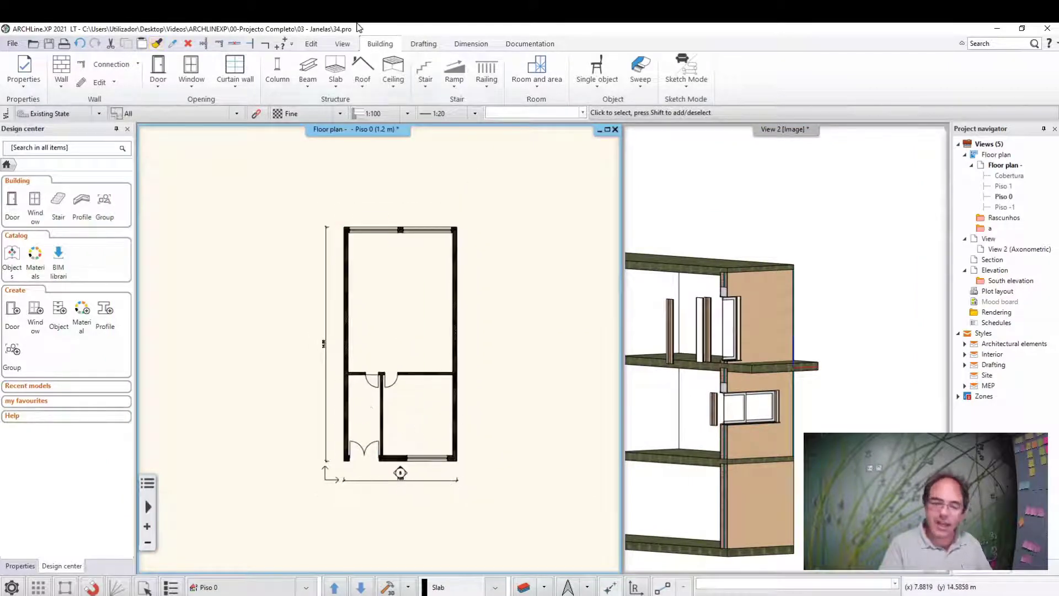
scroll(407, 432, up, 1)
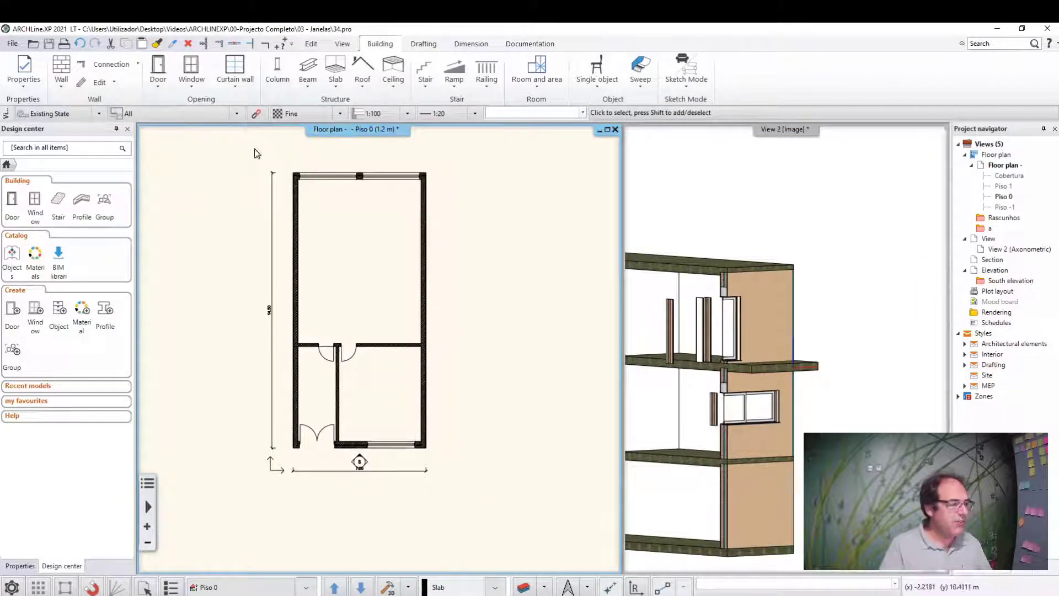
click(410, 588)
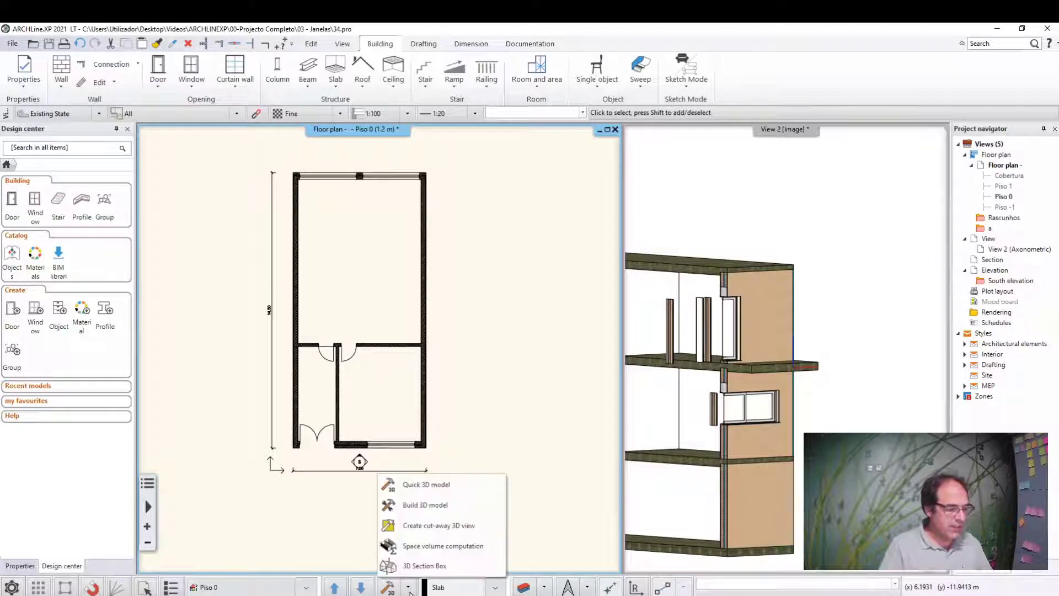
click(422, 527)
click(469, 145)
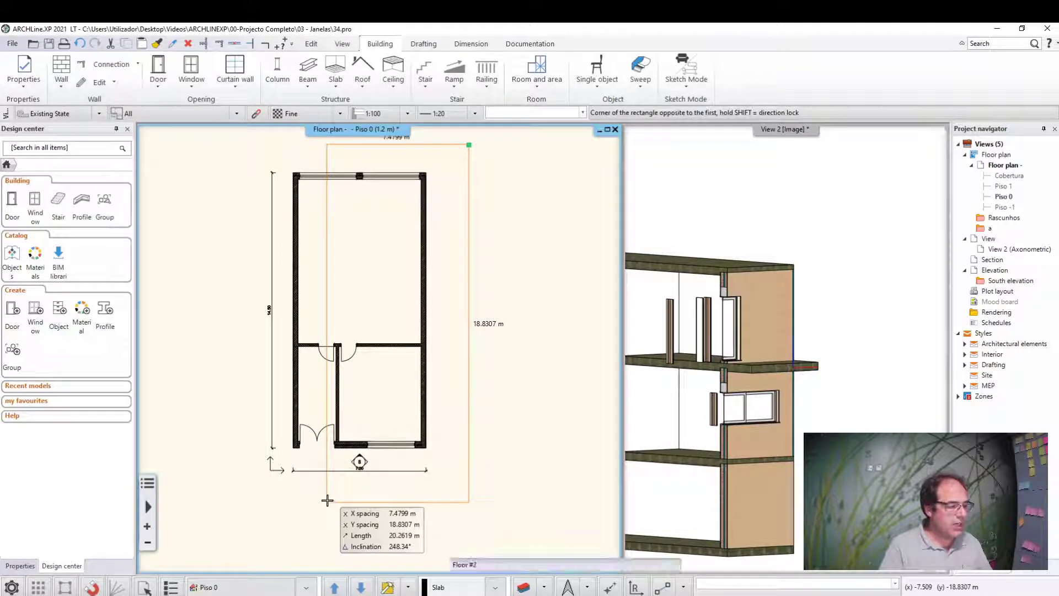
click(792, 311)
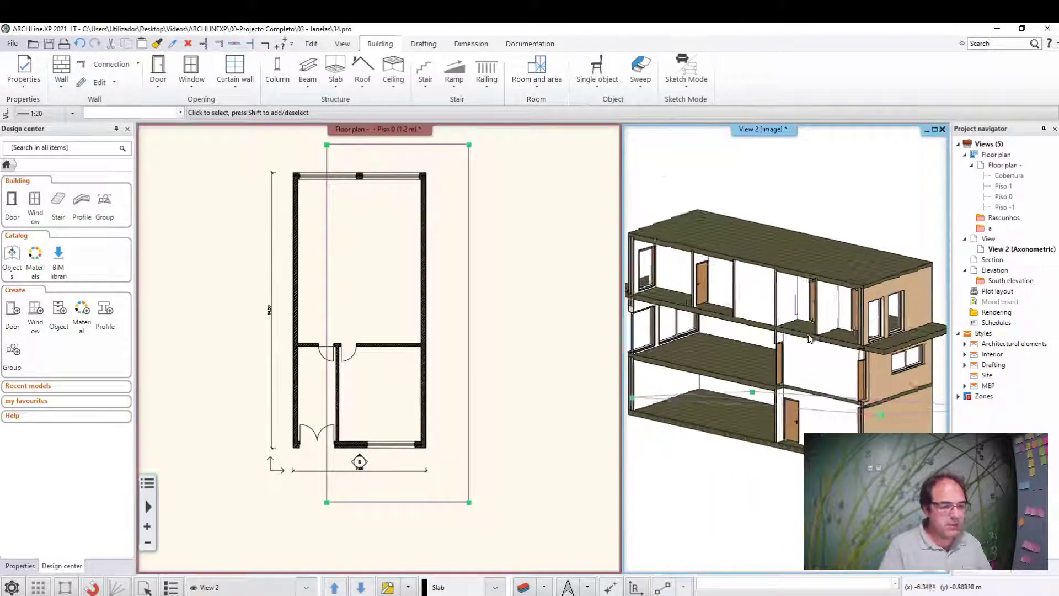
scroll(827, 367, up, 3)
scroll(830, 364, up, 2)
middle_drag(840, 369, 793, 397)
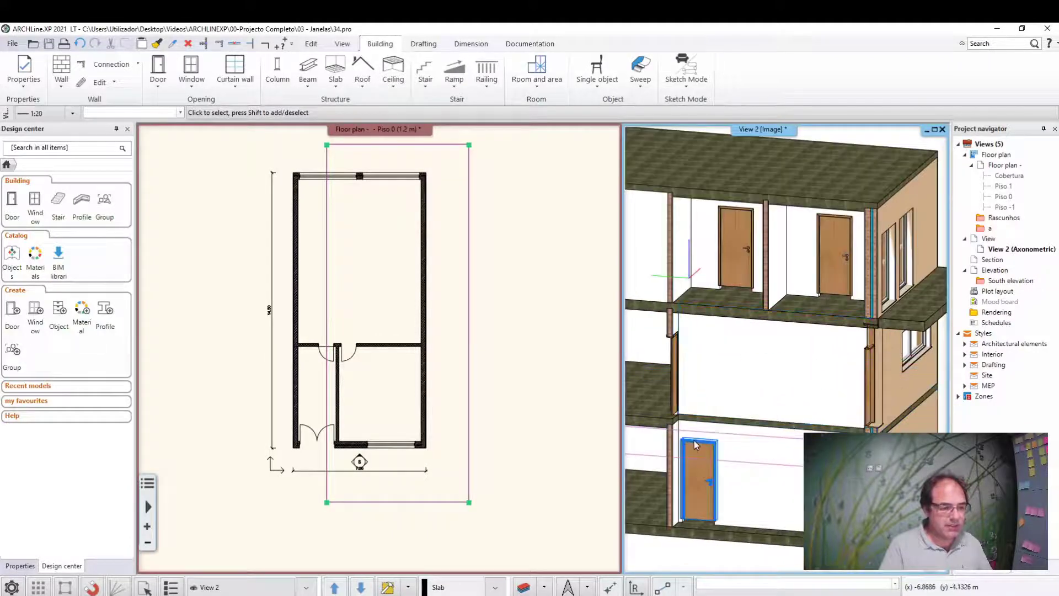
scroll(703, 436, up, 2)
scroll(703, 436, down, 2)
mouse_move(718, 430)
shift+middle_down()
mouse_move(850, 394)
mouse_move(753, 341)
shift+middle_up()
scroll(800, 386, up, 5)
scroll(753, 341, down, 2)
scroll(772, 353, down, 2)
scroll(796, 372, down, 1)
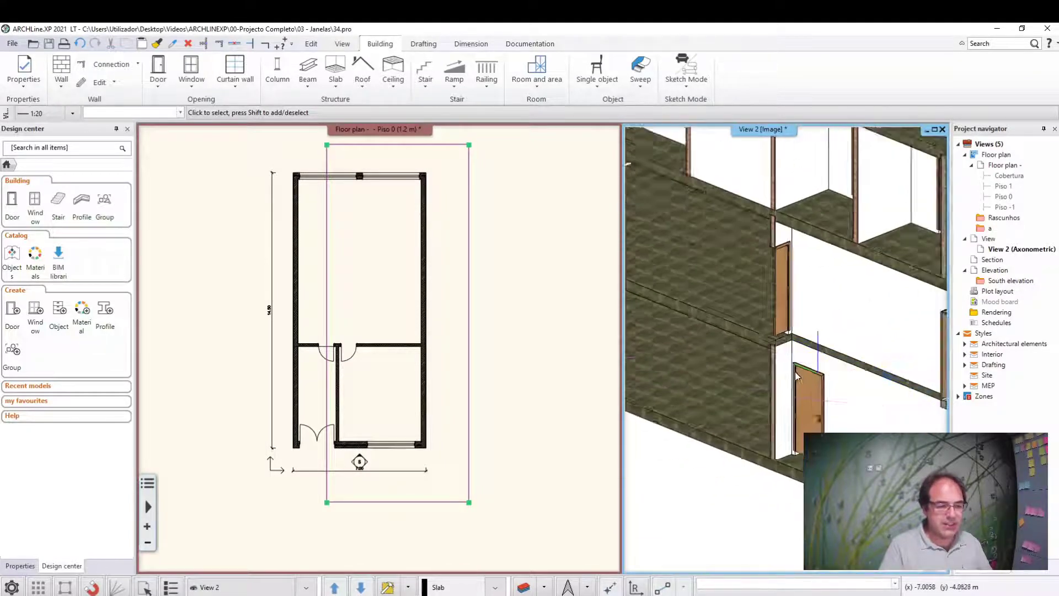
scroll(828, 386, down, 2)
scroll(844, 331, up, 2)
scroll(850, 276, up, 1)
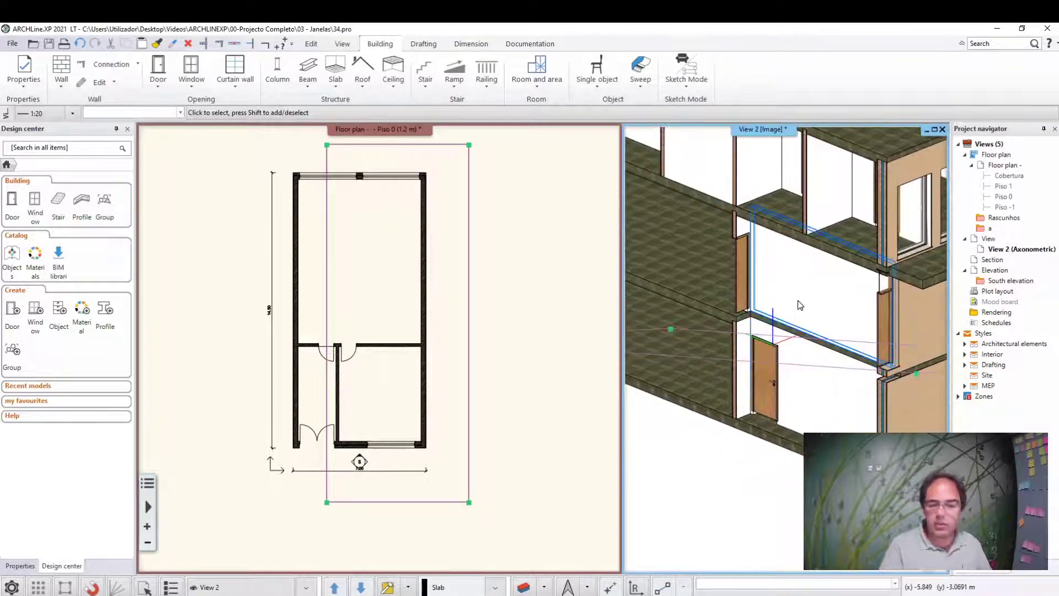
scroll(849, 275, up, 2)
middle_drag(839, 373, 839, 337)
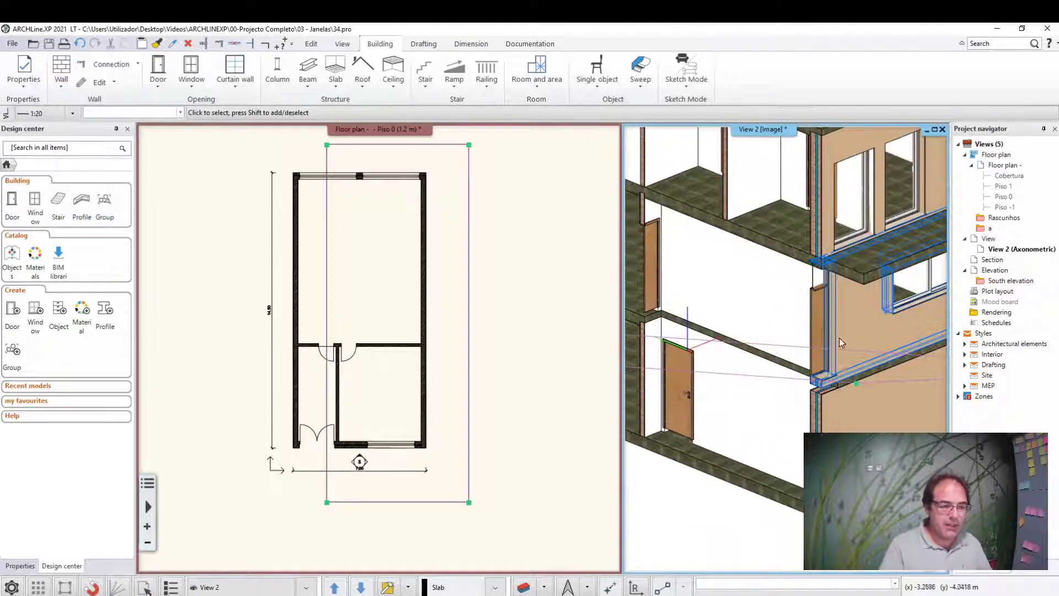
mouse_move(844, 386)
middle_down()
mouse_move(829, 337)
mouse_move(855, 291)
mouse_move(798, 351)
middle_up()
scroll(794, 354, up, 2)
scroll(772, 362, up, 2)
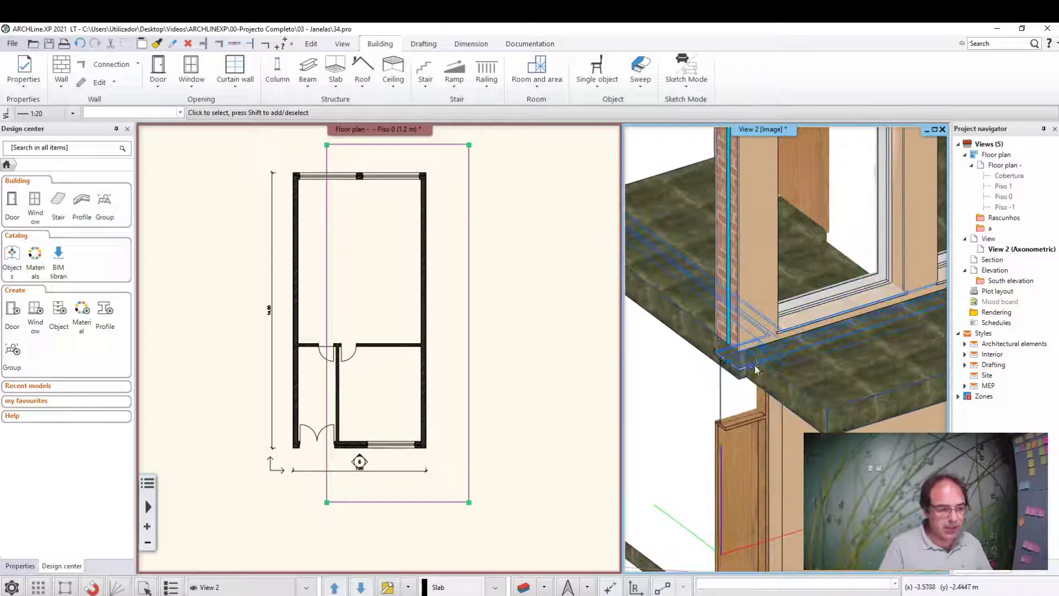
scroll(748, 372, up, 1)
scroll(748, 371, down, 2)
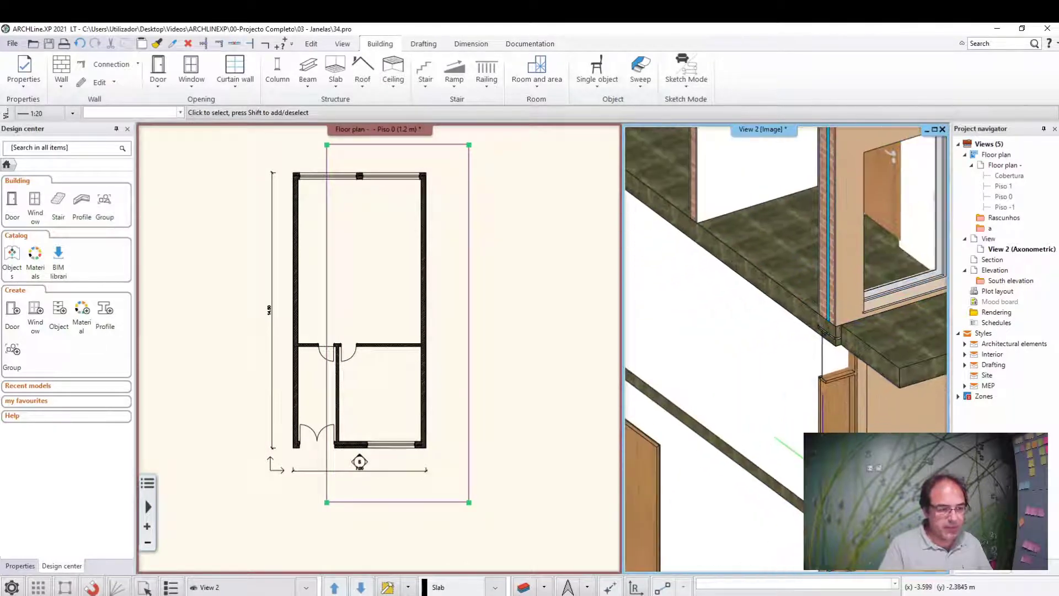
mouse_move(748, 372)
middle_down()
mouse_move(775, 264)
mouse_move(790, 271)
middle_up()
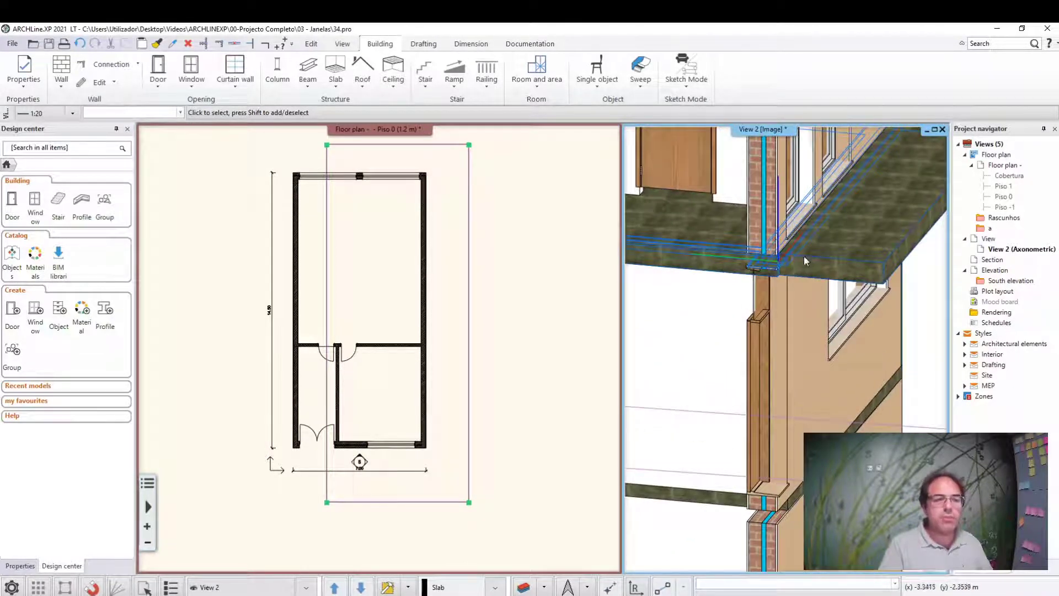
scroll(800, 270, down, 1)
scroll(793, 295, up, 2)
scroll(783, 310, up, 2)
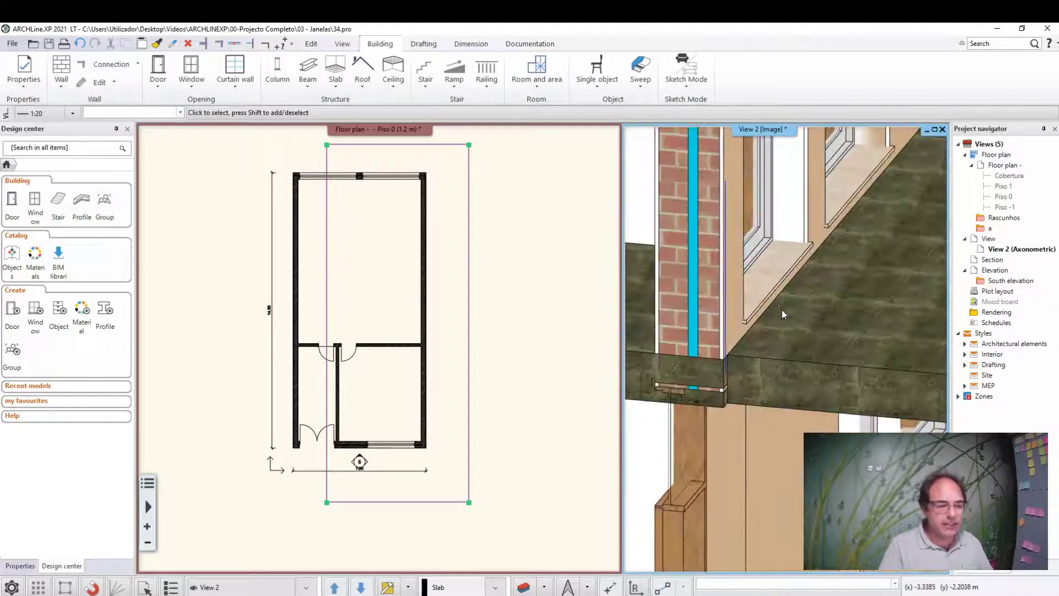
middle_drag(782, 310, 780, 366)
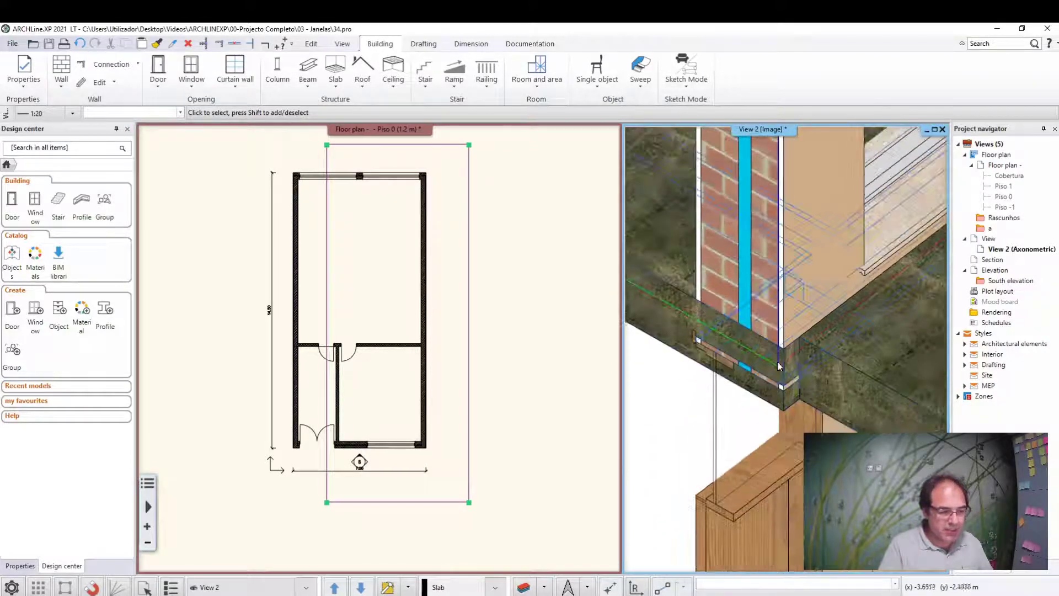
scroll(780, 365, down, 1)
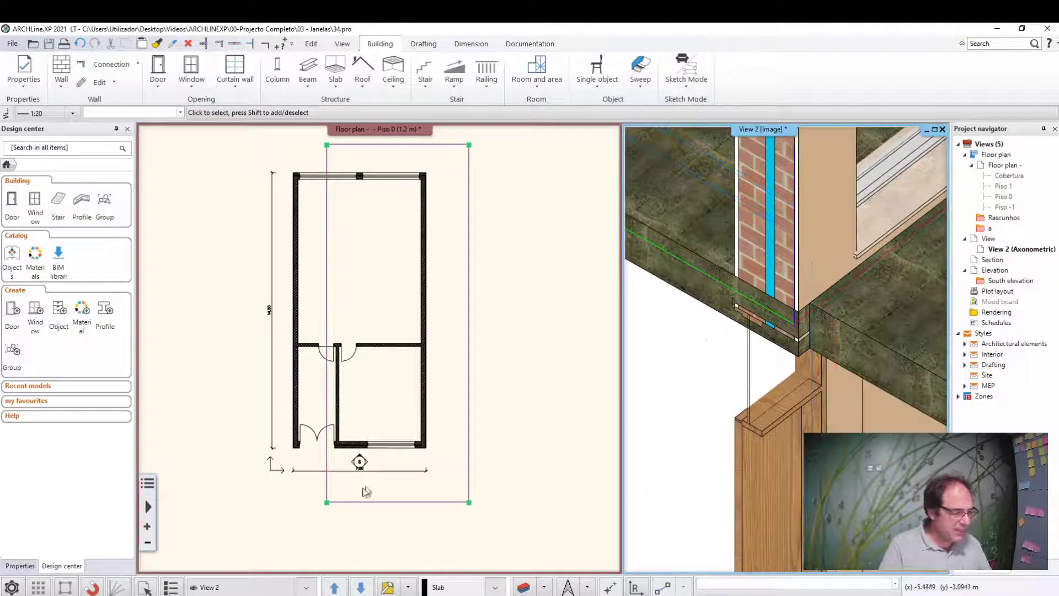
Step: Nudge the Cut-away 3D group sideways on the Piso 0 plan, then deselect it
click(333, 491)
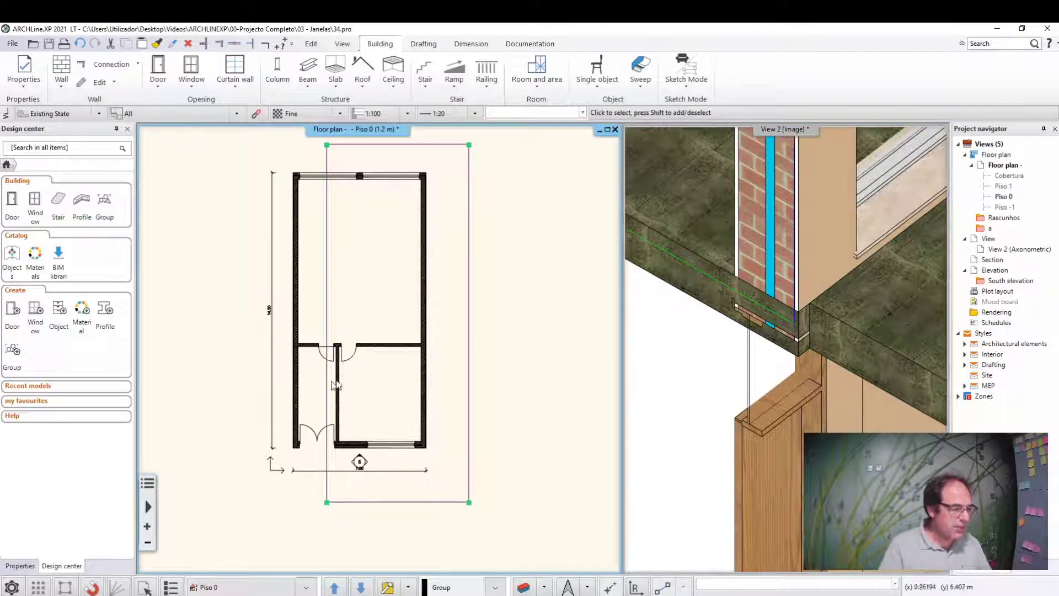
click(326, 304)
right_click(399, 326)
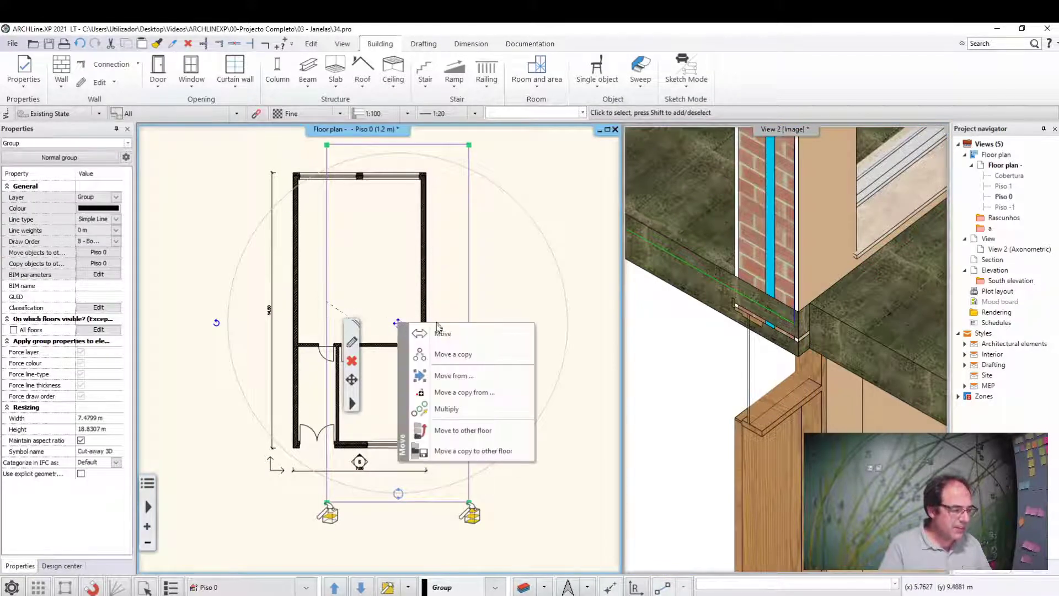
click(398, 325)
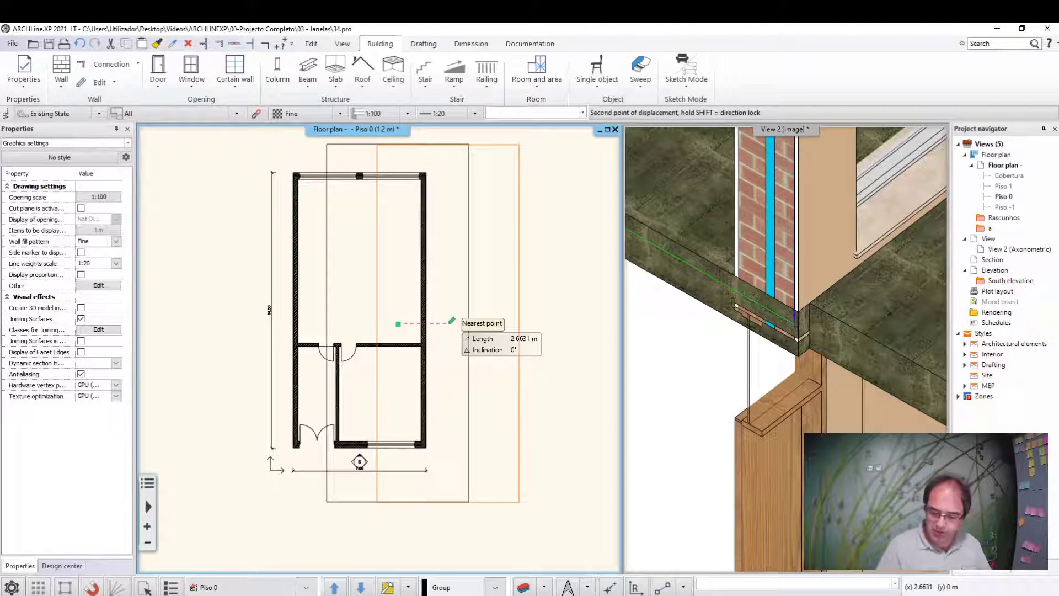
text(0.)
click(452, 321)
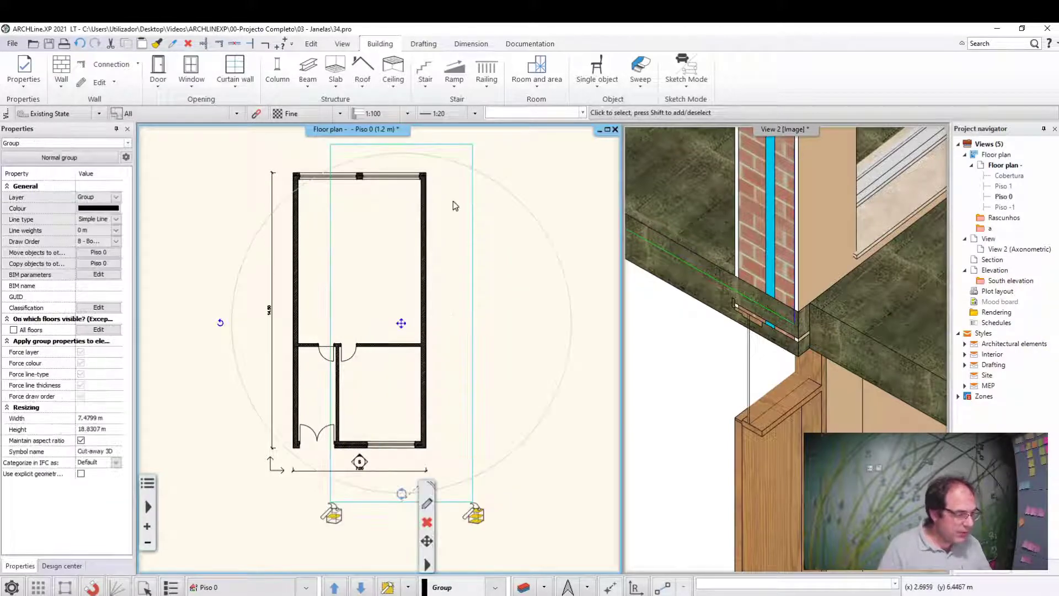
click(473, 516)
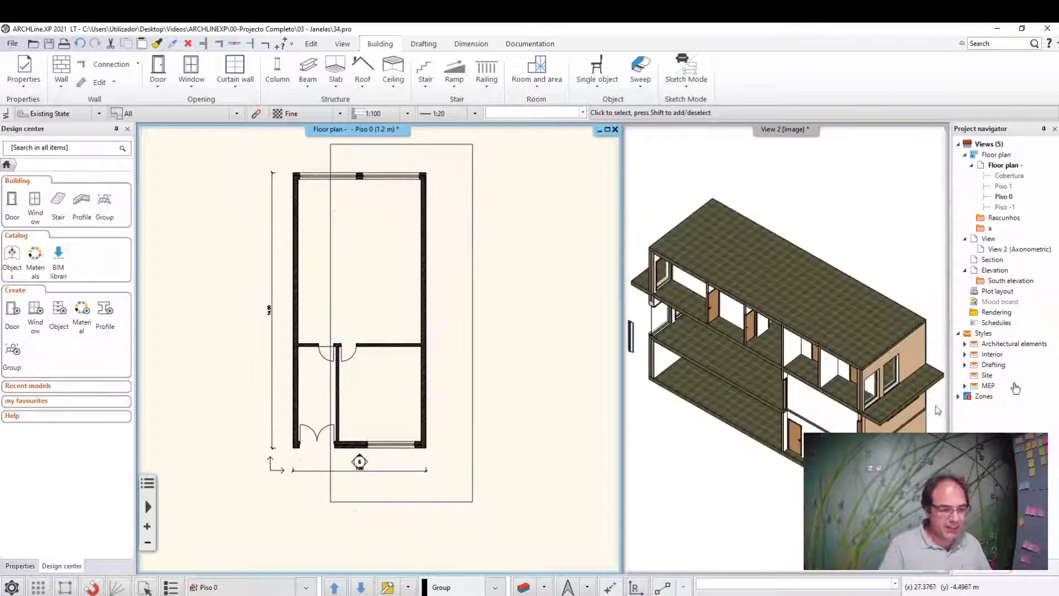
double_click(1020, 249)
scroll(772, 344, up, 2)
scroll(772, 343, up, 2)
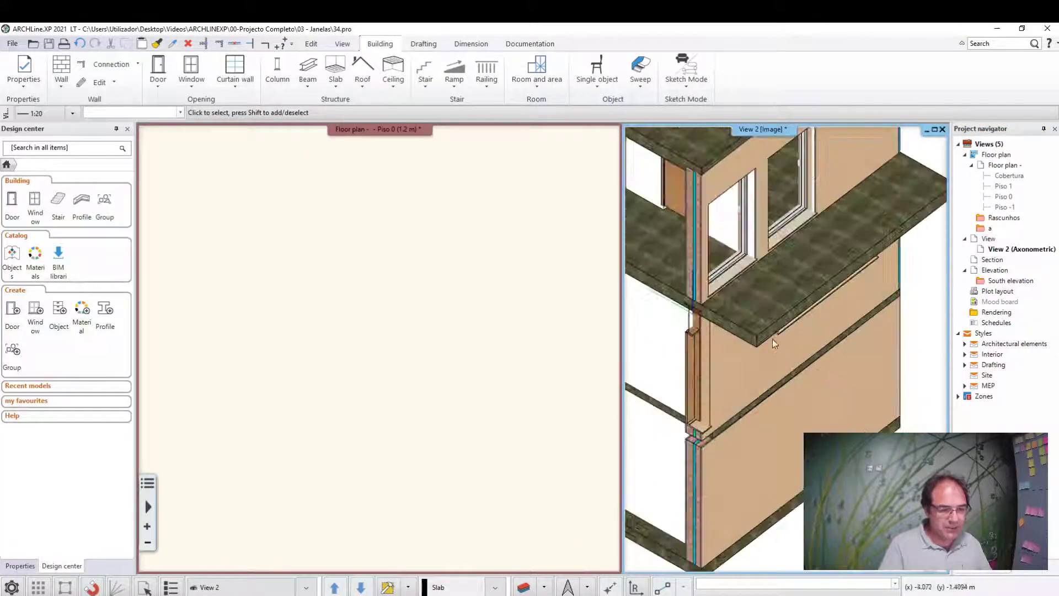
scroll(772, 343, up, 2)
scroll(777, 325, up, 2)
scroll(778, 325, up, 2)
scroll(839, 343, up, 2)
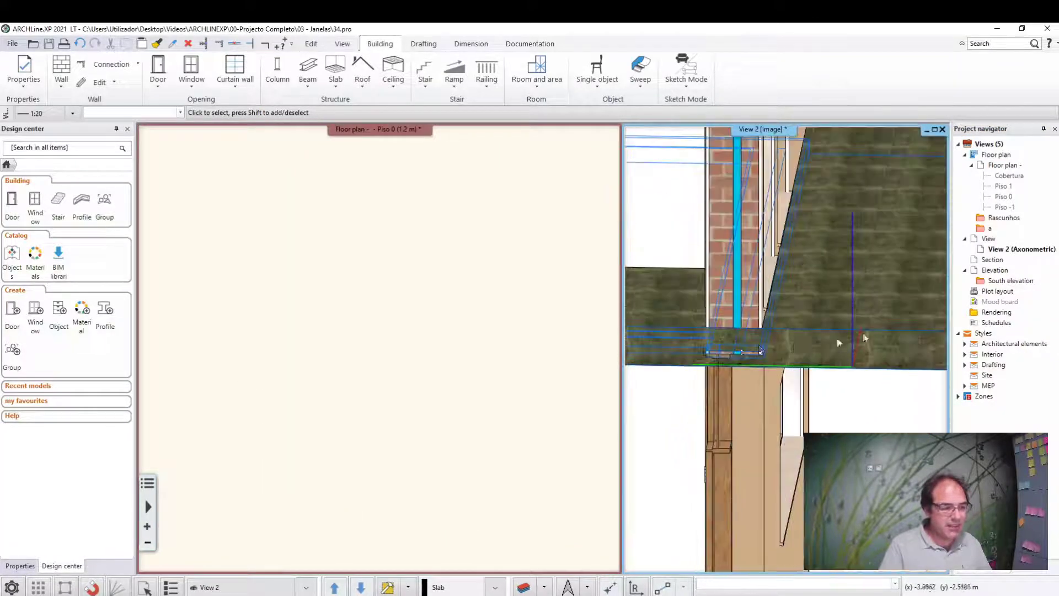
scroll(840, 344, down, 2)
scroll(772, 347, down, 2)
scroll(684, 367, down, 2)
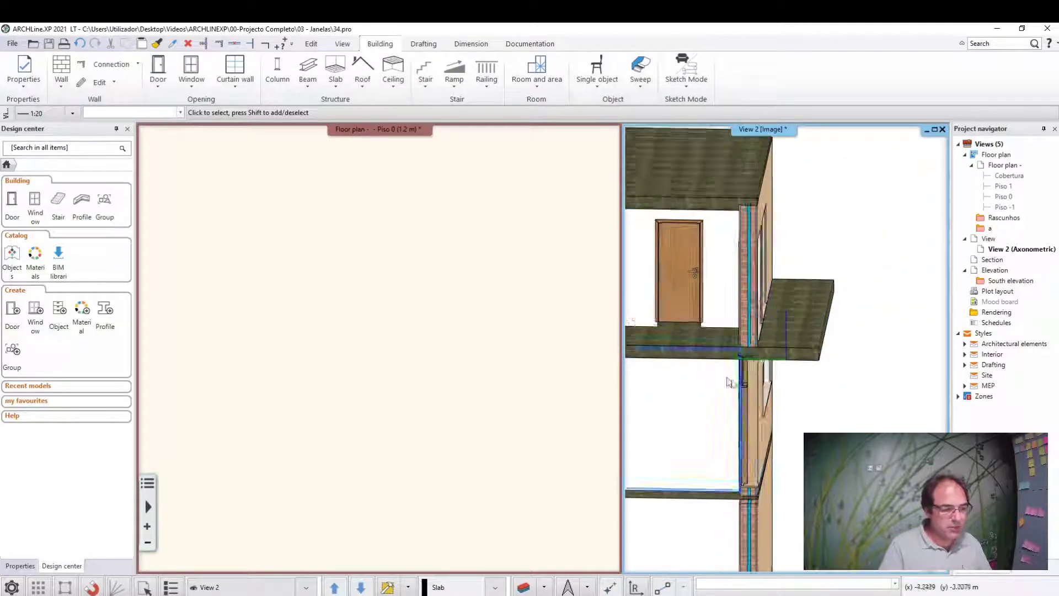
scroll(728, 382, down, 2)
scroll(728, 382, down, 2)
scroll(728, 382, down, 2)
scroll(728, 382, up, 2)
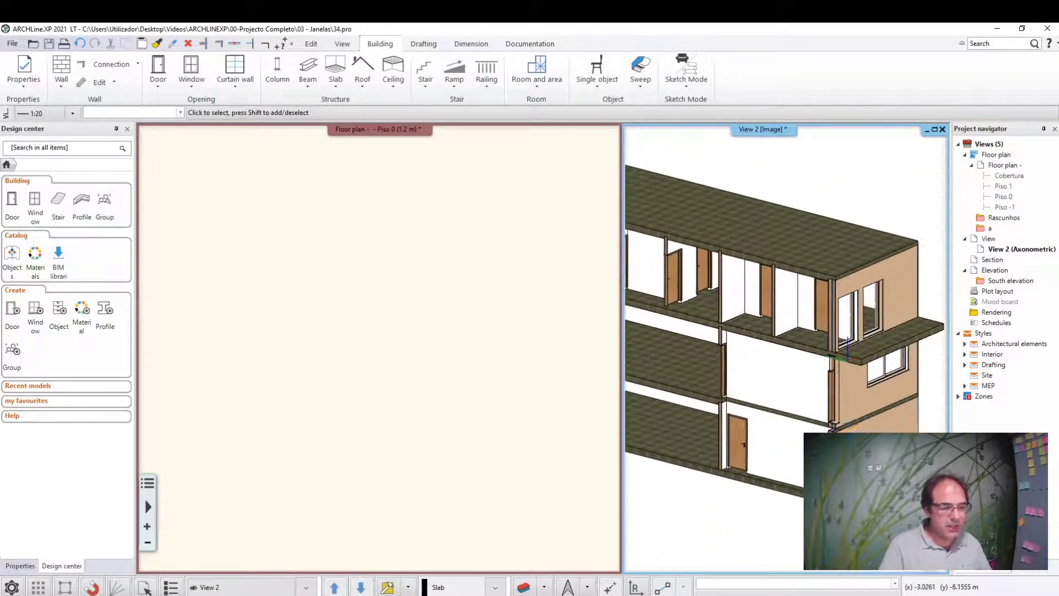
middle_drag(783, 343, 811, 387)
scroll(736, 321, up, 3)
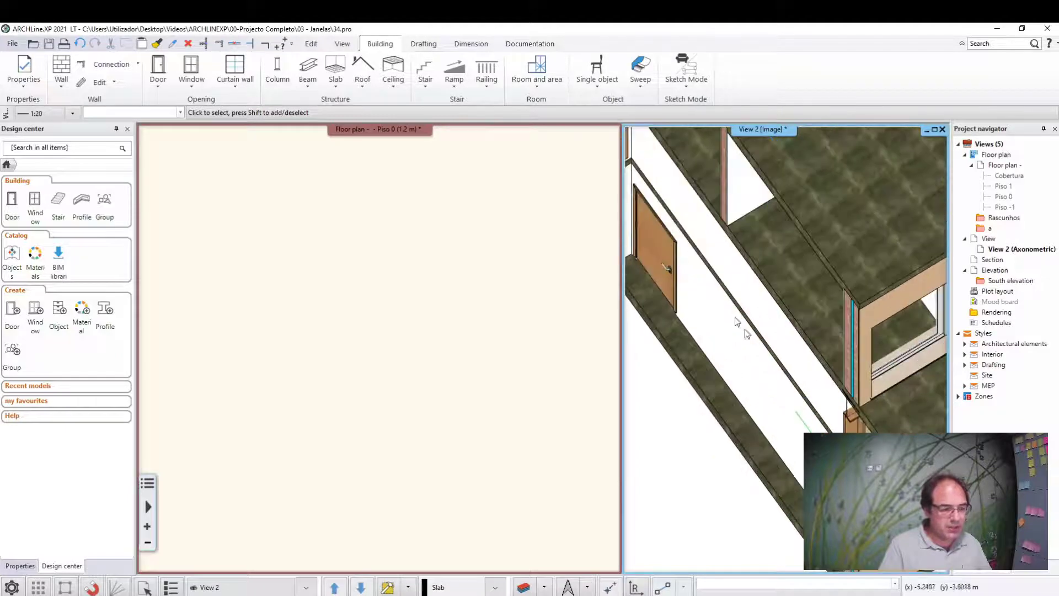
scroll(736, 321, down, 2)
scroll(733, 421, down, 2)
click(464, 399)
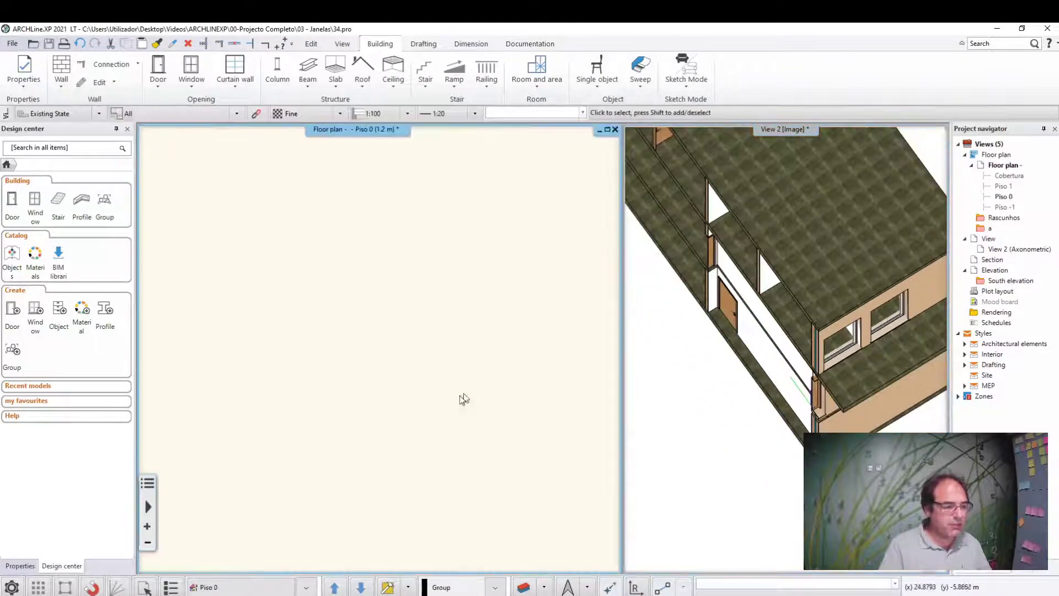
right_click(464, 399)
click(497, 339)
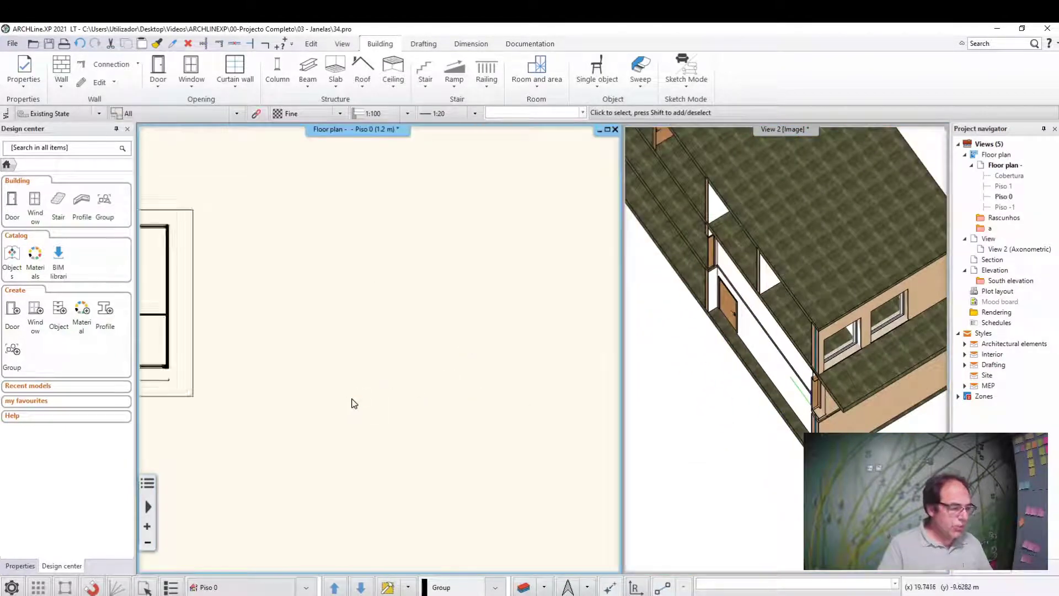
click(798, 496)
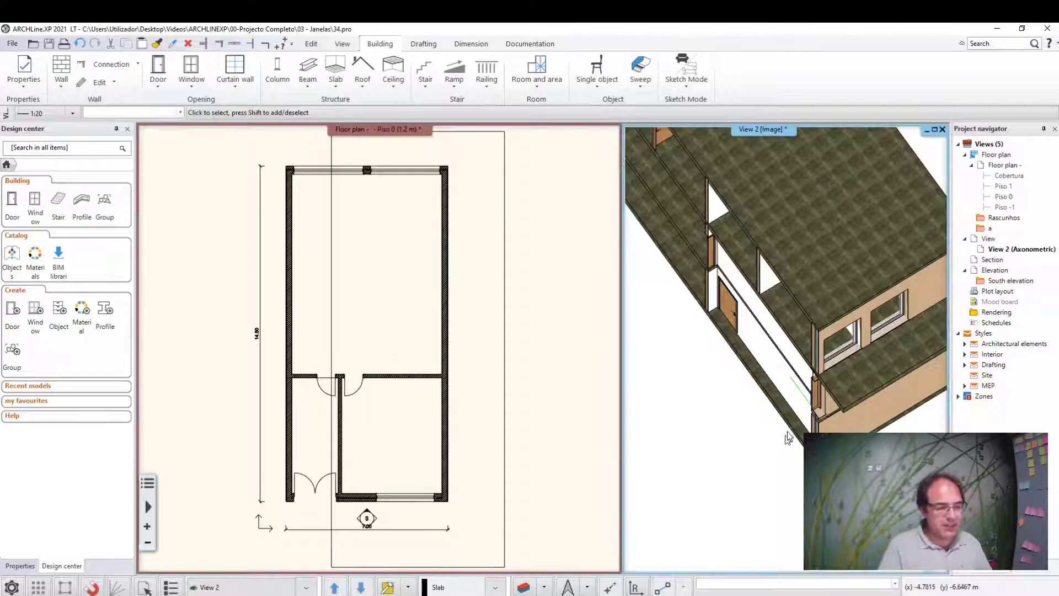
scroll(798, 497, up, 3)
scroll(886, 392, up, 2)
scroll(885, 392, down, 1)
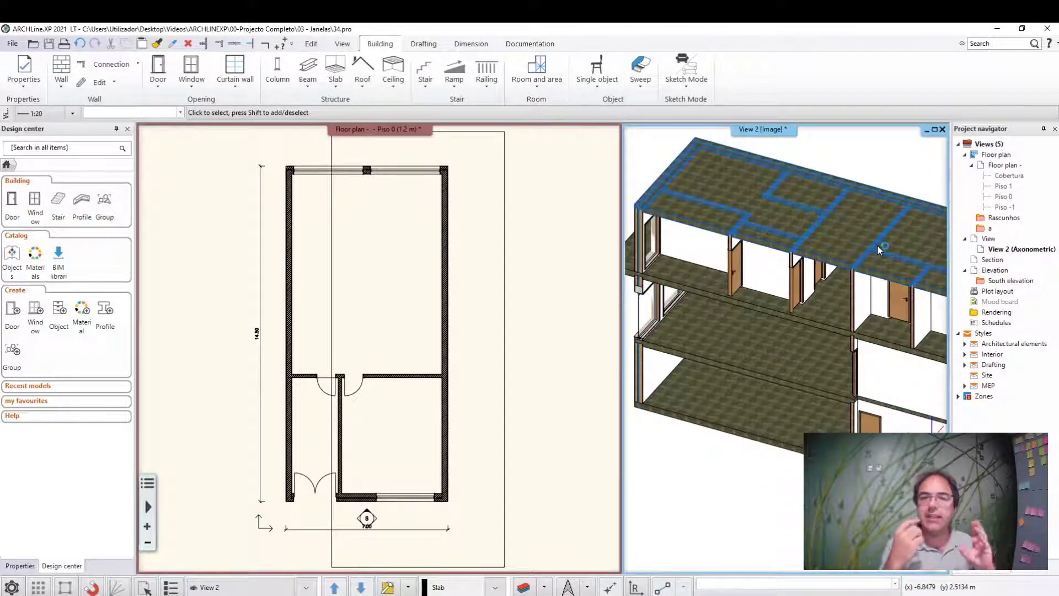
middle_drag(878, 250, 922, 239)
scroll(717, 276, up, 2)
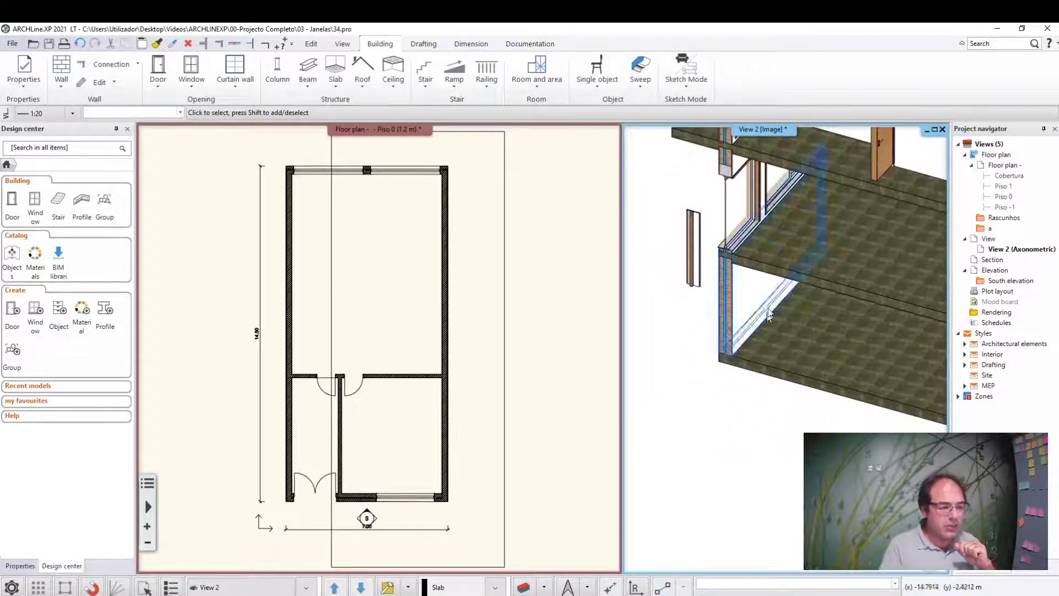
scroll(717, 276, up, 2)
scroll(718, 276, up, 2)
scroll(717, 276, up, 2)
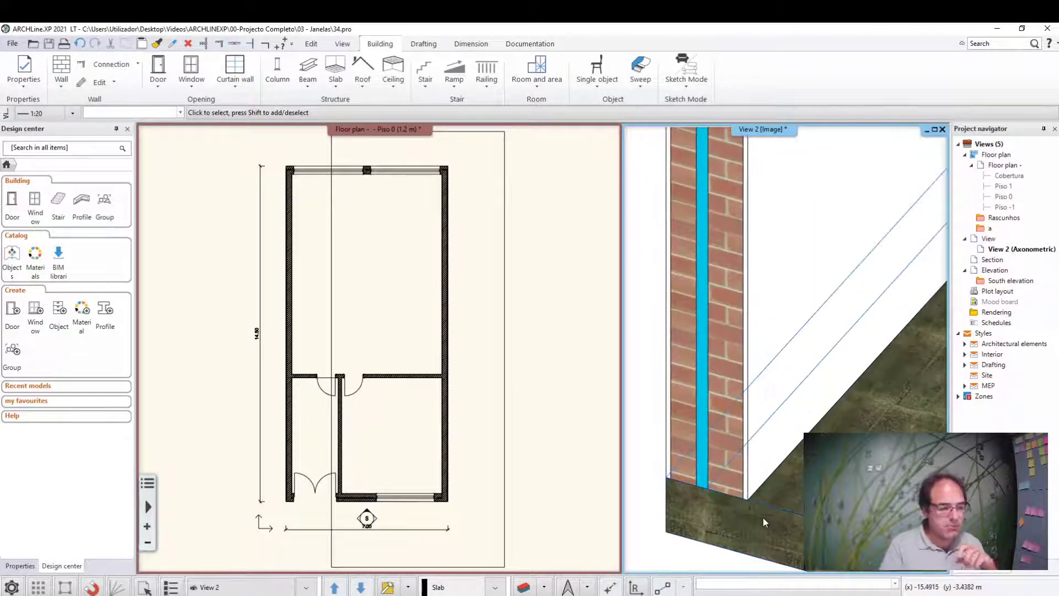
scroll(702, 496, down, 2)
scroll(789, 307, up, 3)
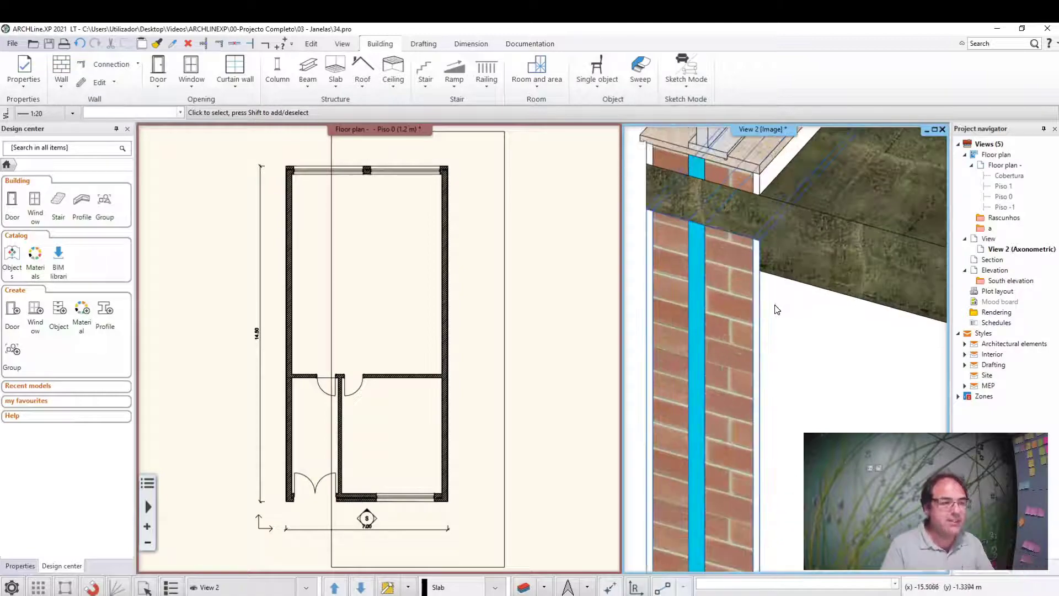
scroll(789, 307, down, 3)
scroll(795, 331, up, 3)
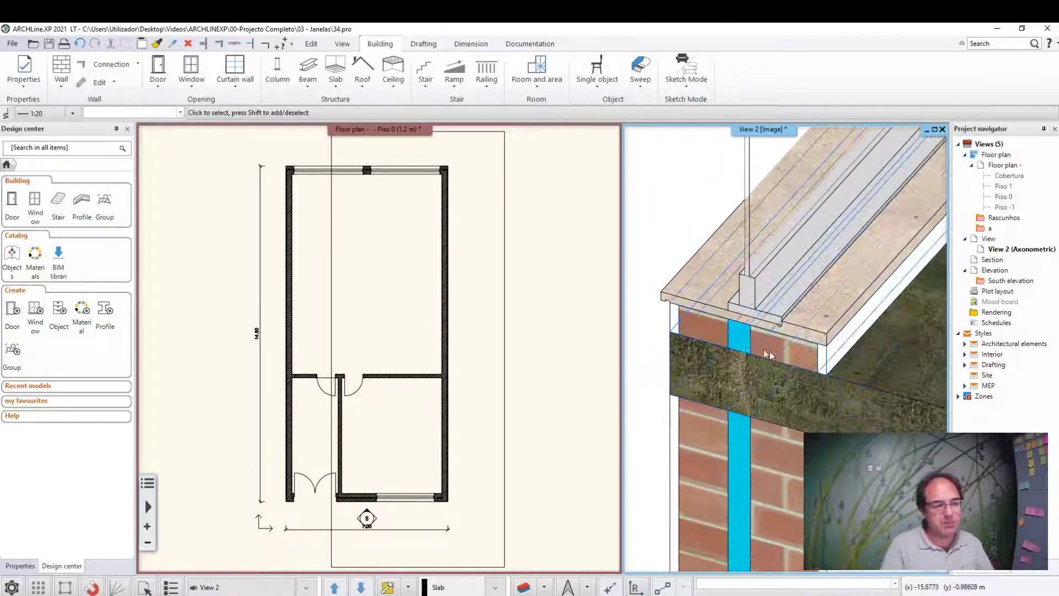
scroll(750, 352, down, 3)
scroll(717, 331, up, 3)
scroll(734, 322, down, 1)
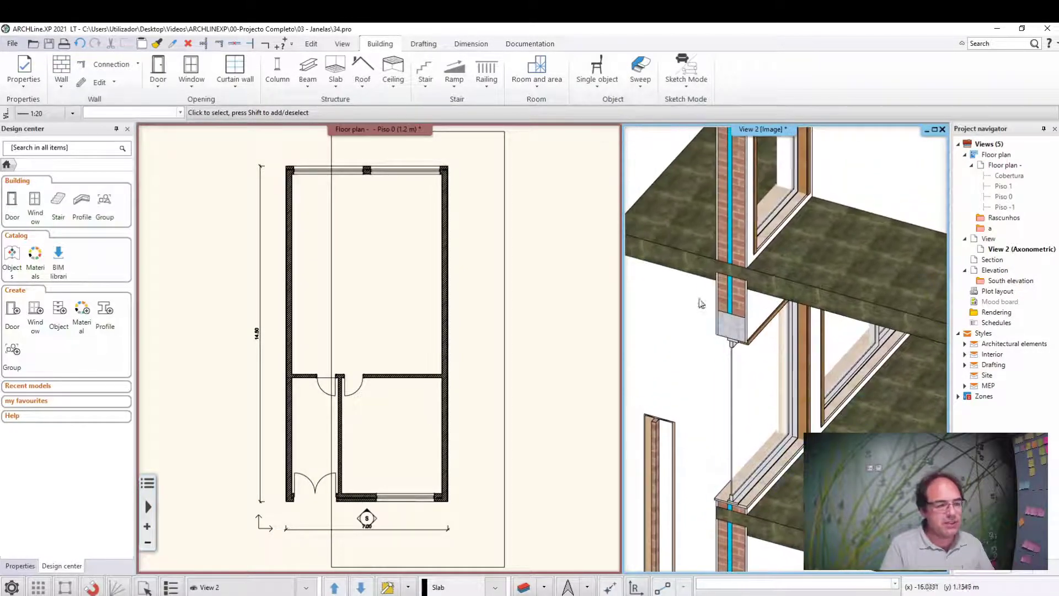
scroll(734, 322, down, 1)
scroll(734, 322, down, 1)
scroll(734, 321, down, 1)
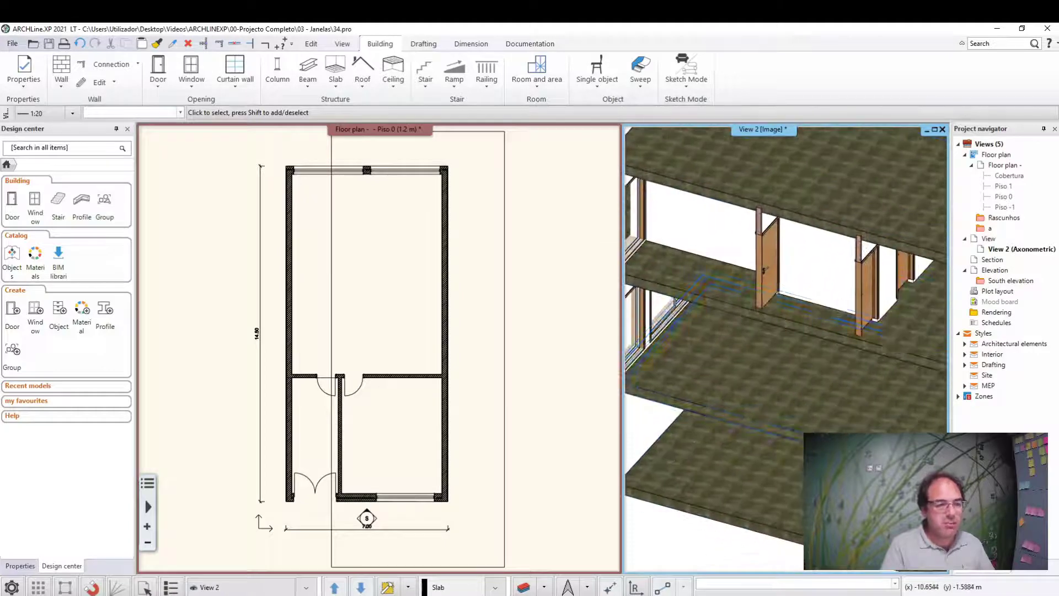
middle_drag(690, 331, 786, 360)
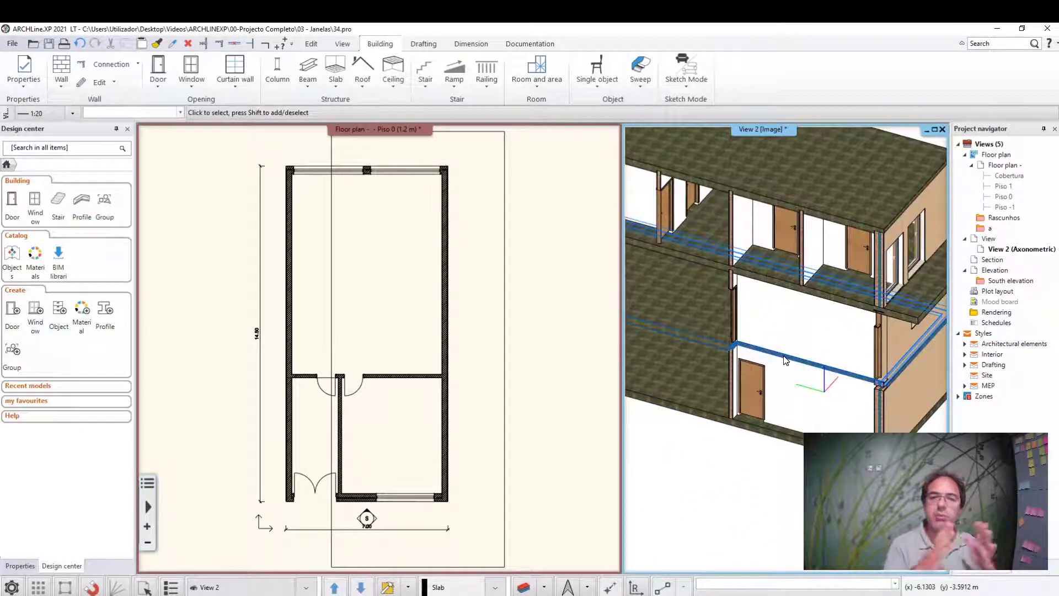